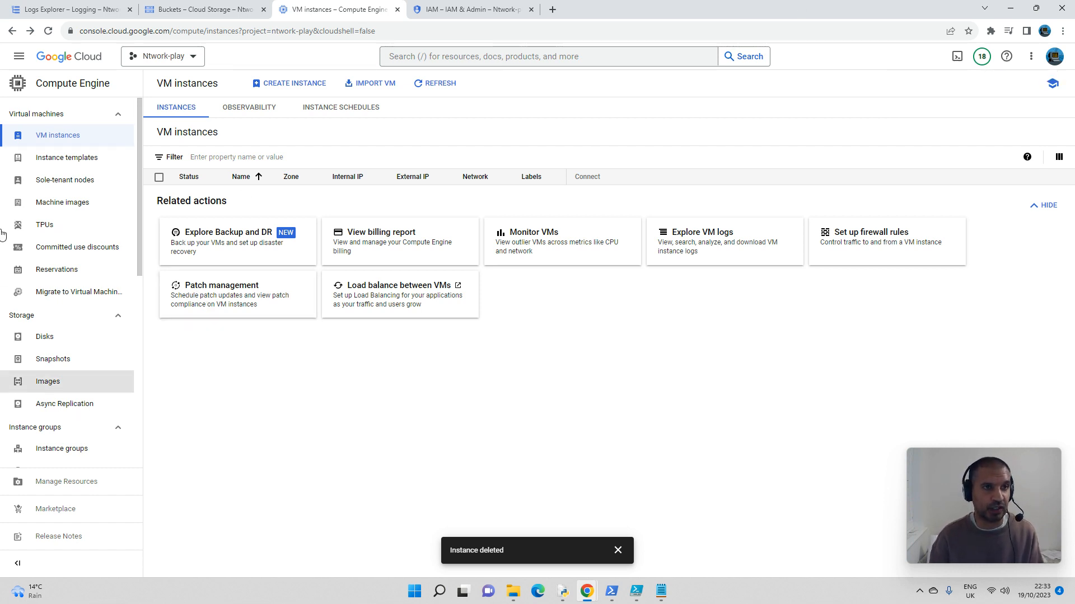
# Step: Begin a new Cloud Storage bucket and name it mytestbucket24
pyautogui.click(196, 10)
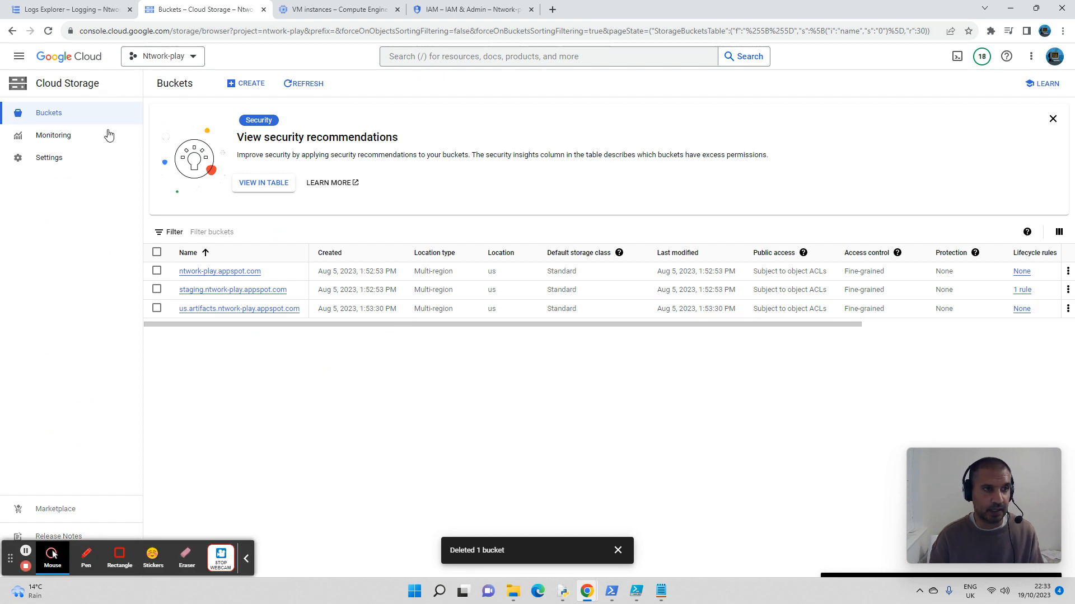
pyautogui.click(242, 86)
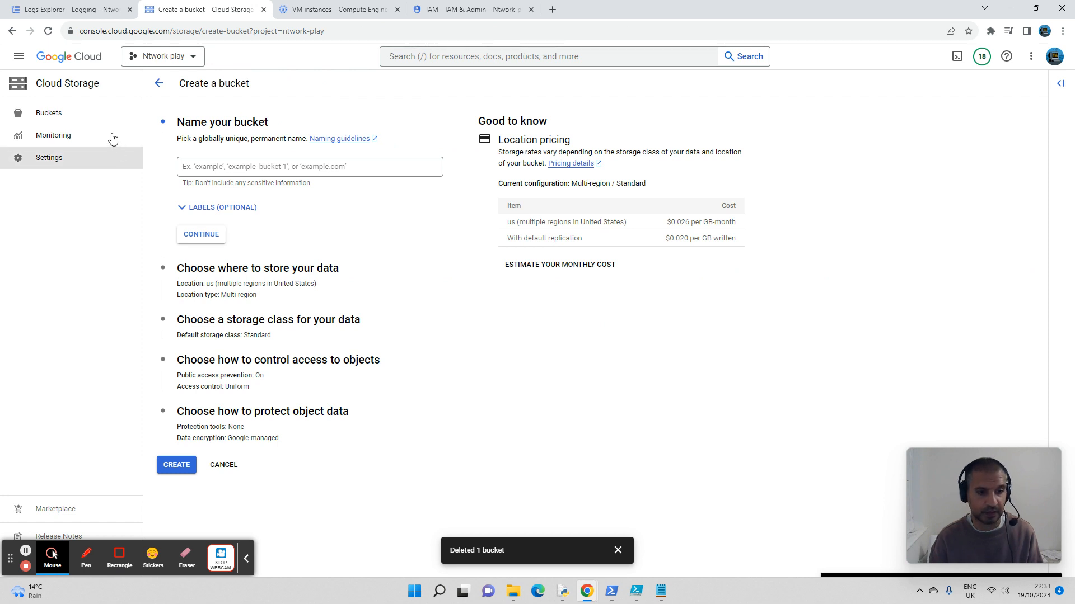
pyautogui.click(246, 559)
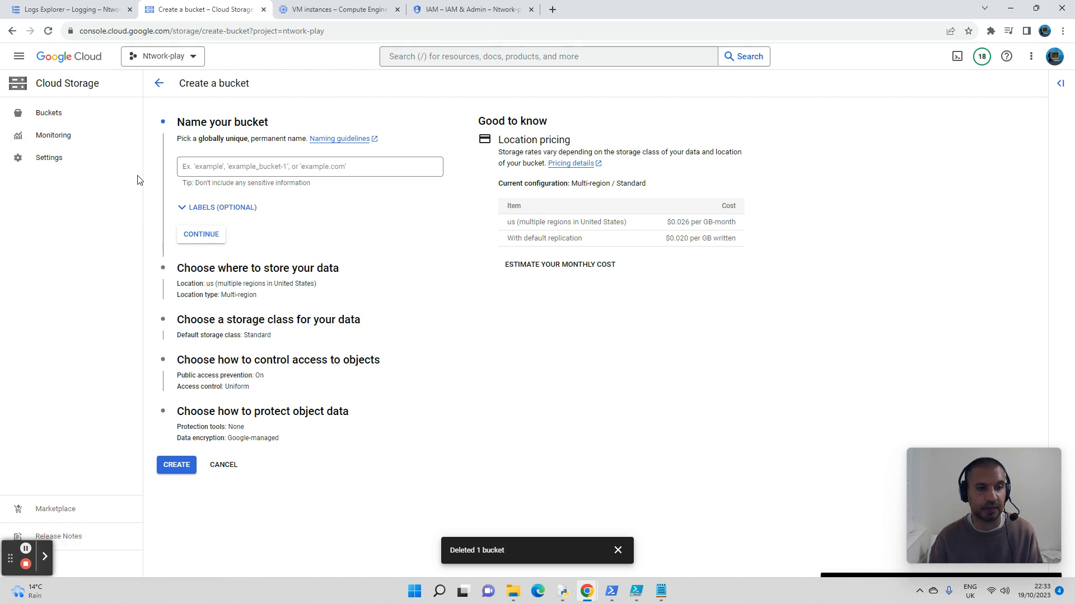
pyautogui.click(262, 166)
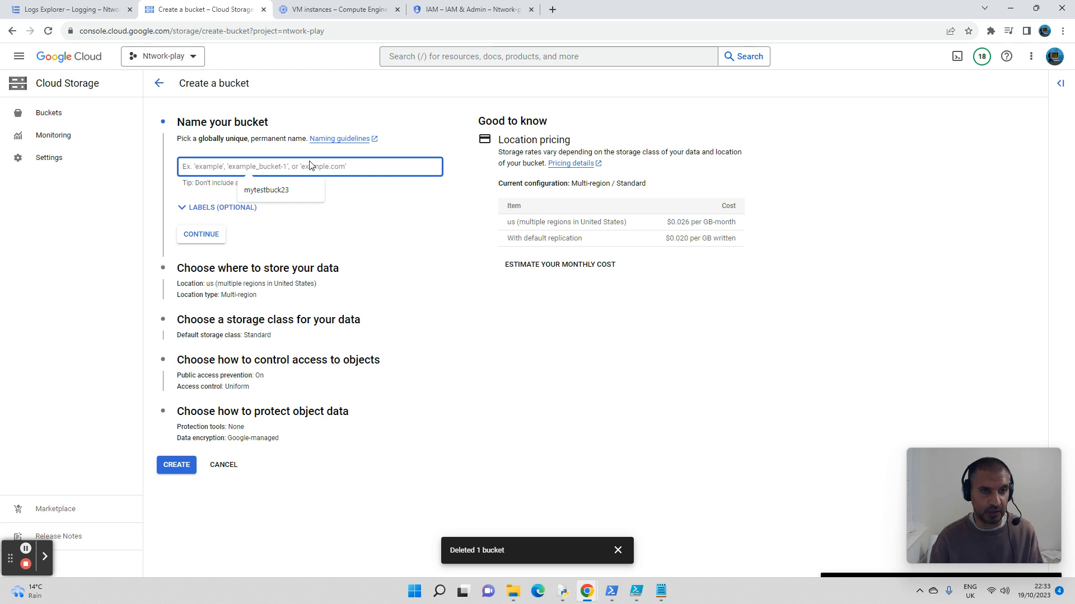
pyautogui.write('myt')
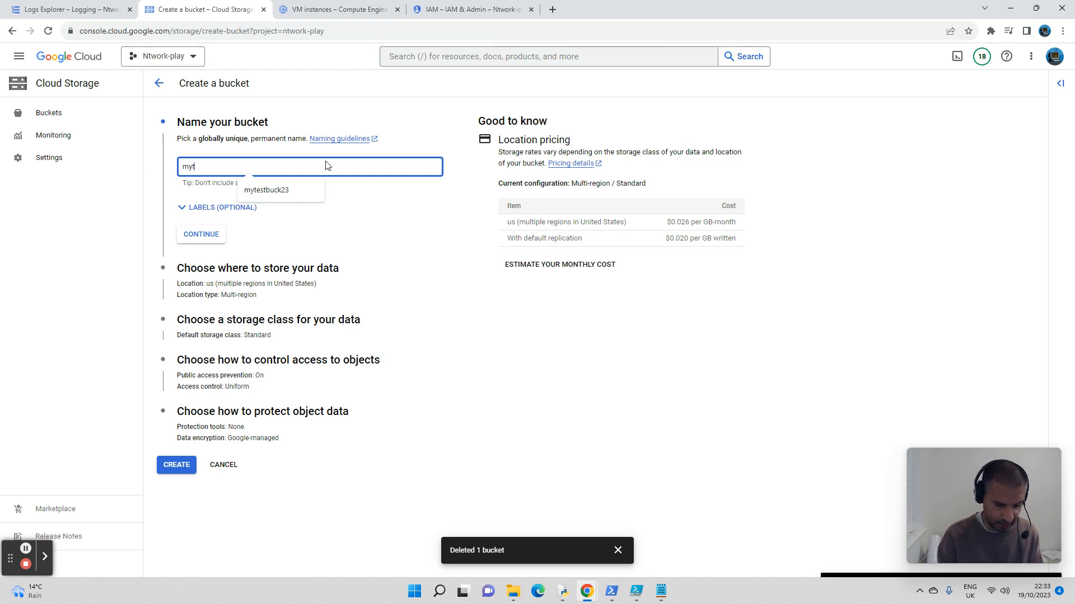
pyautogui.write('estbucket24')
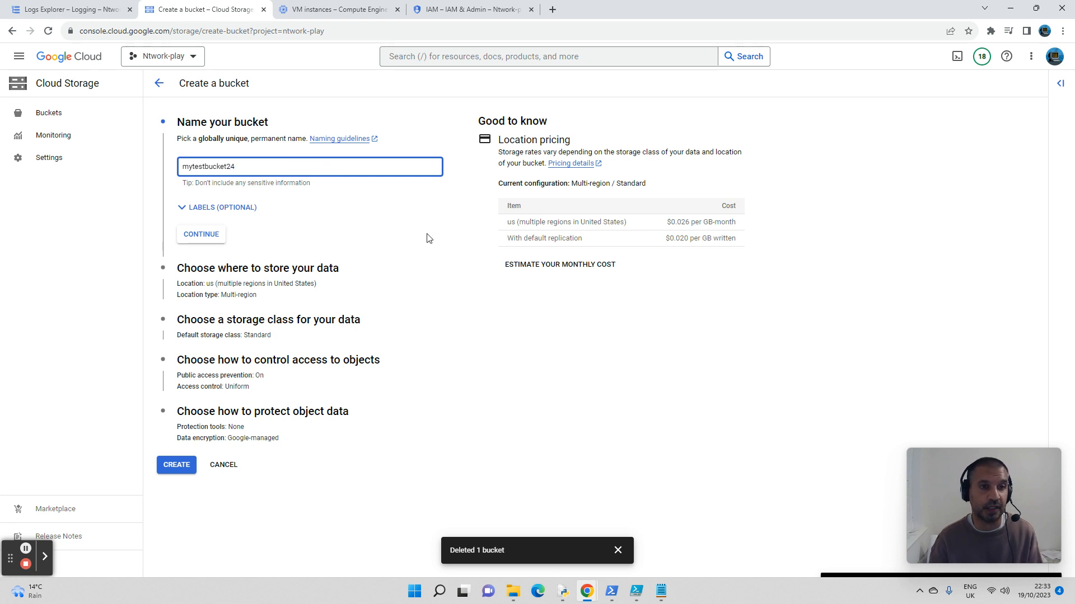
pyautogui.click(203, 234)
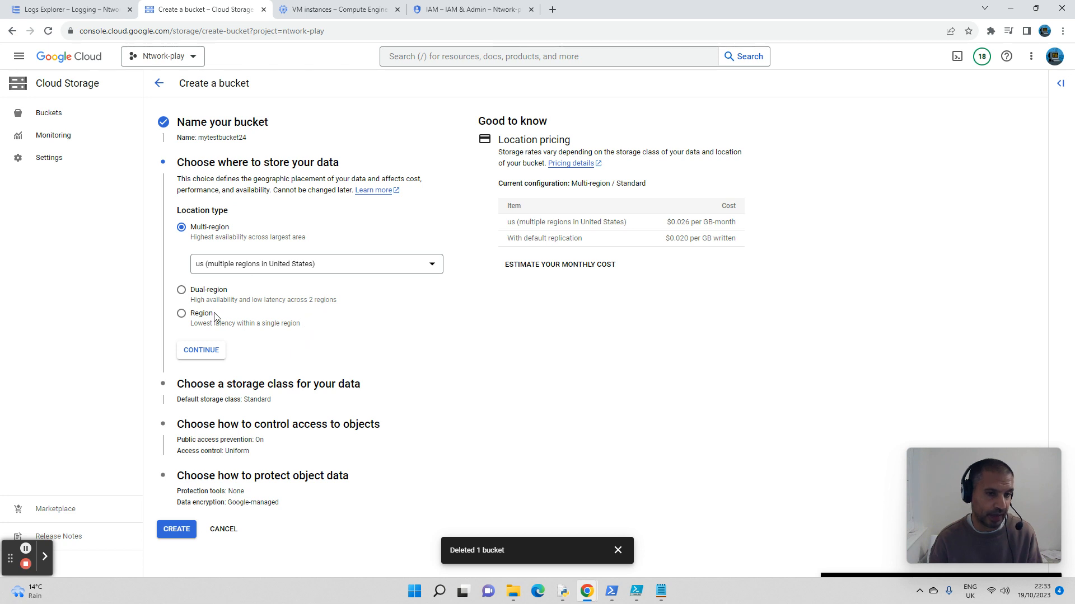
# Step: Store the bucket in the single region us-east1 (South Carolina) and keep Standard as its default storage class
pyautogui.click(182, 317)
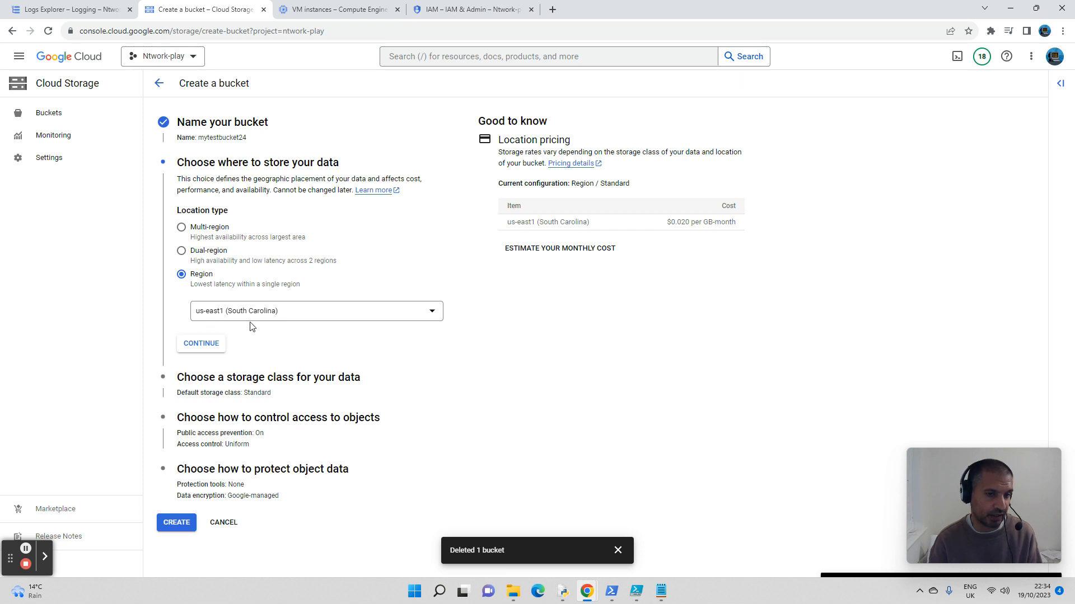
pyautogui.click(210, 347)
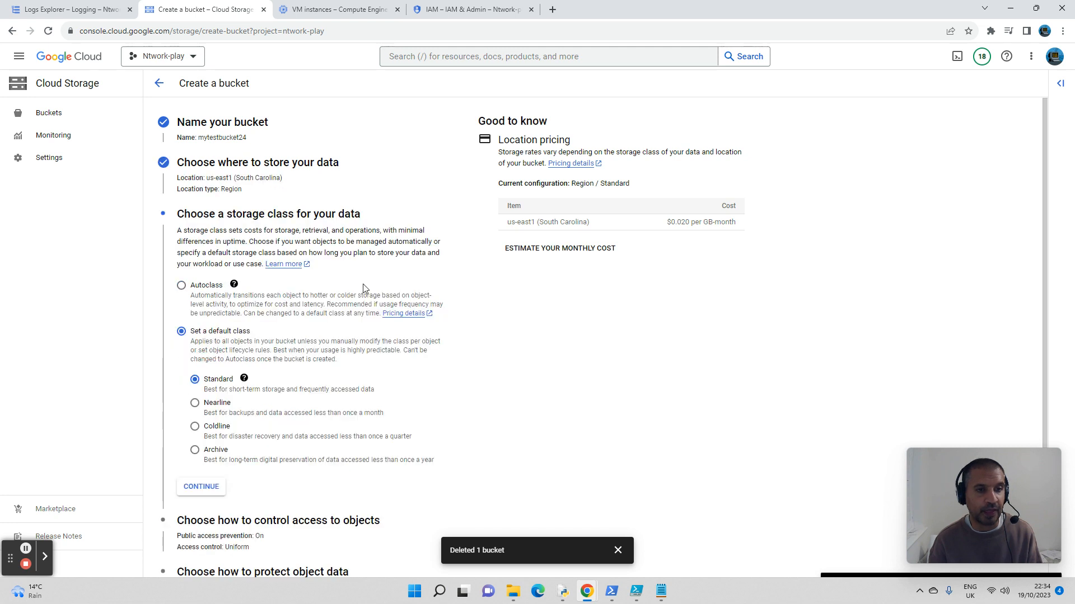
pyautogui.scroll(-1, 362, 286)
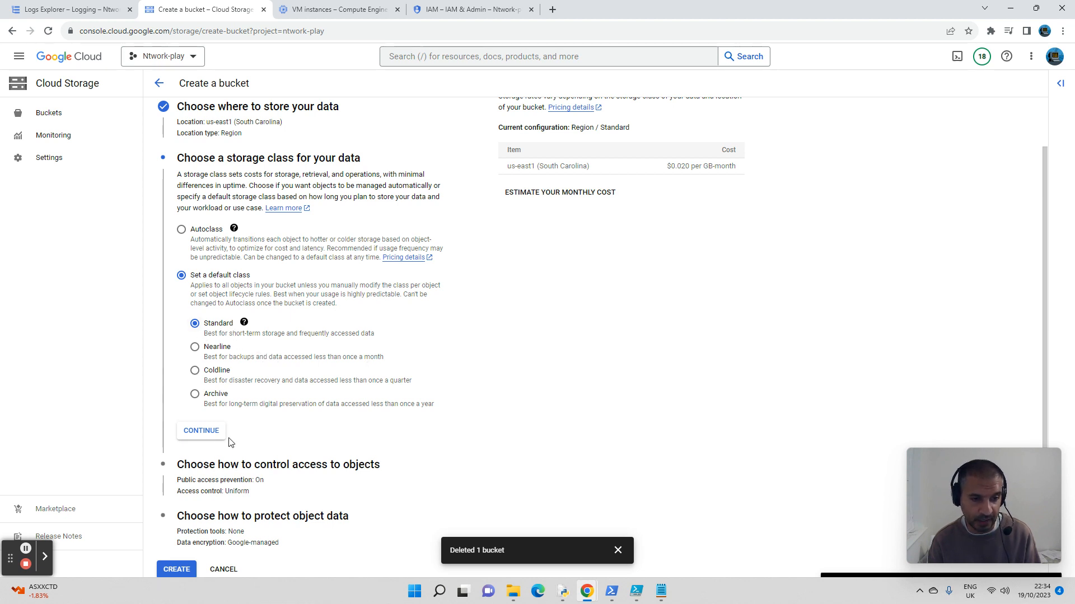
pyautogui.click(209, 433)
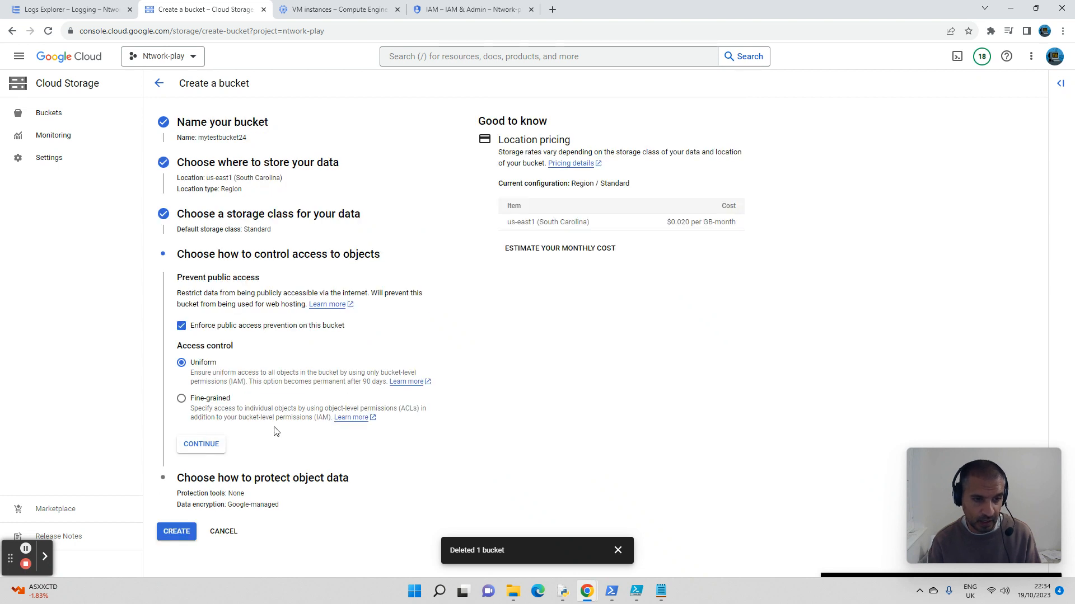
# Step: Keep Uniform access control and no protection tools, and create the bucket without enforcing public access prevention
pyautogui.click(209, 444)
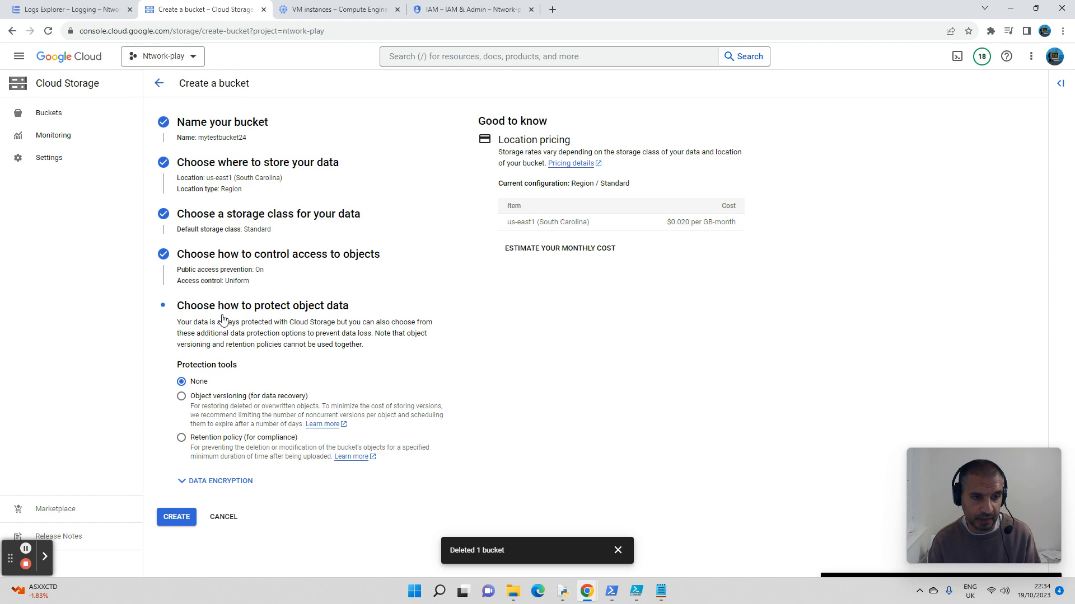
pyautogui.click(175, 517)
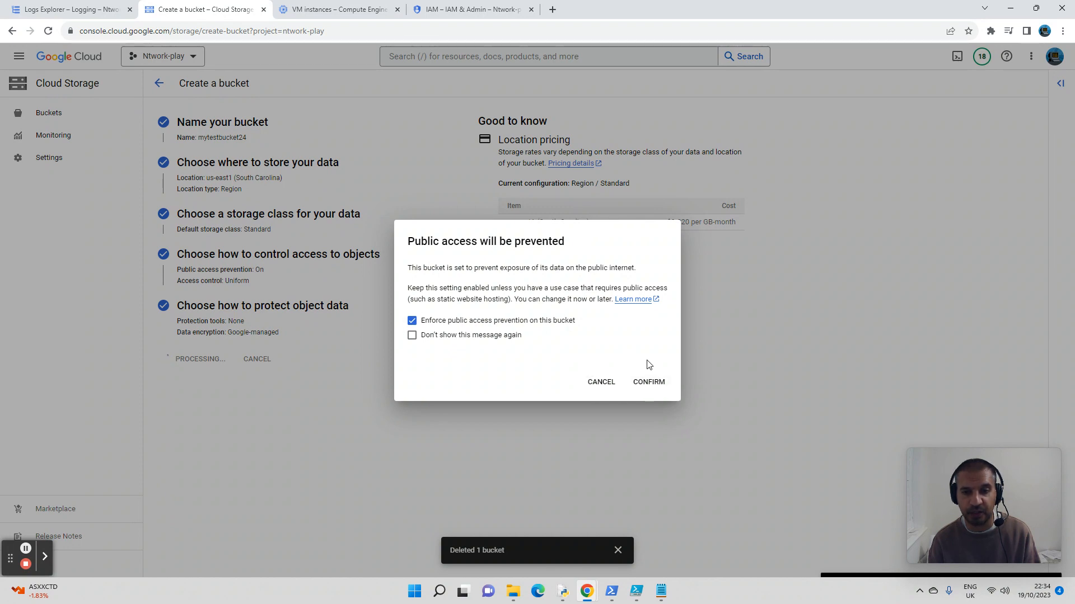
pyautogui.click(412, 321)
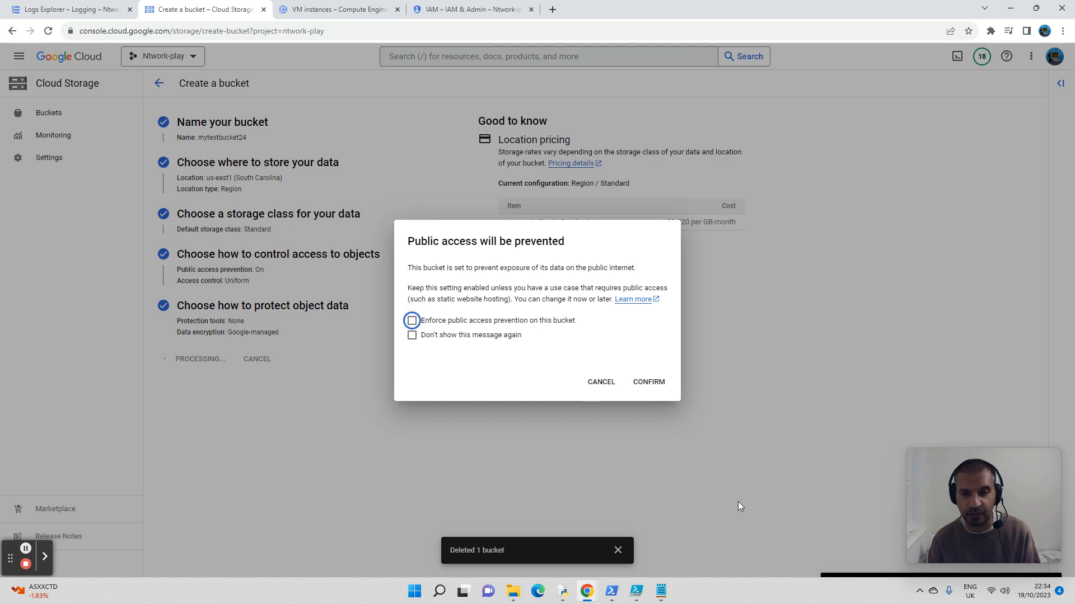
pyautogui.click(652, 389)
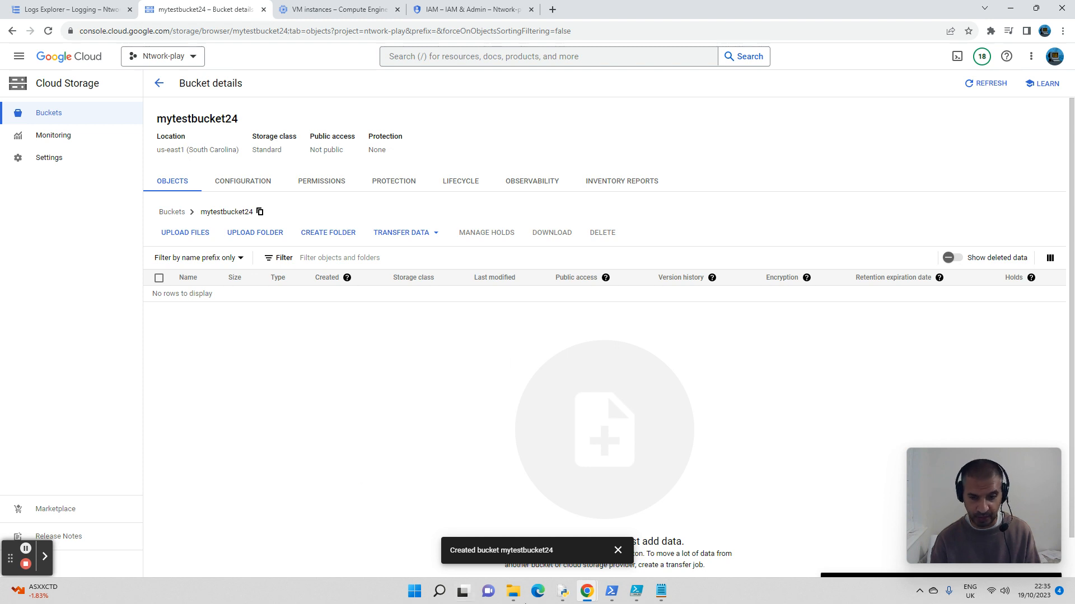
# Step: Switch to File Explorer and create an empty text document named Japan in the C:\Test folder
pyautogui.click(516, 597)
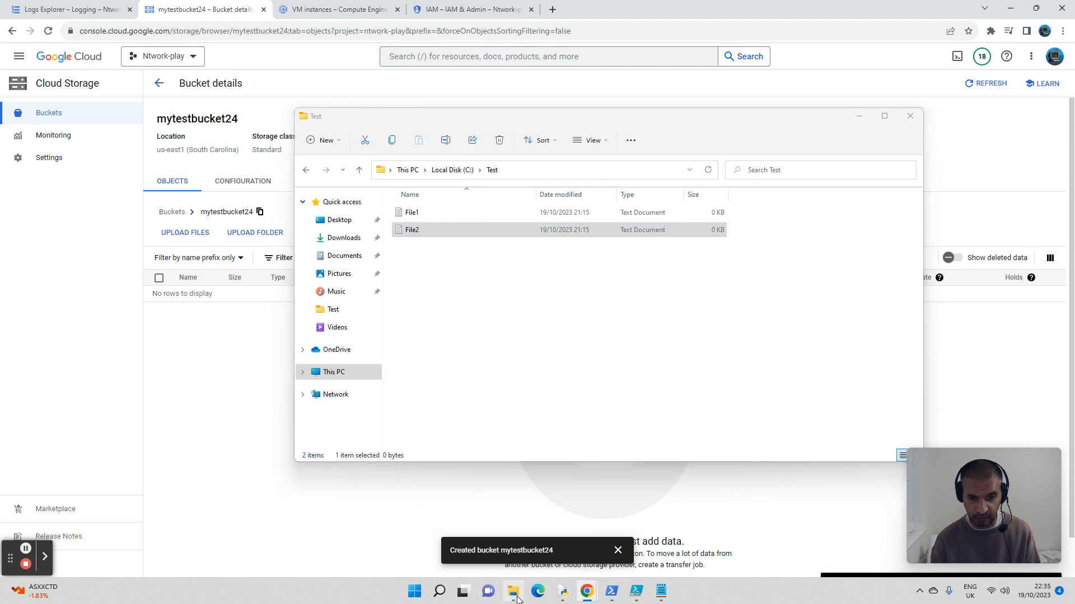
pyautogui.click(480, 303)
pyautogui.rightClick(411, 268)
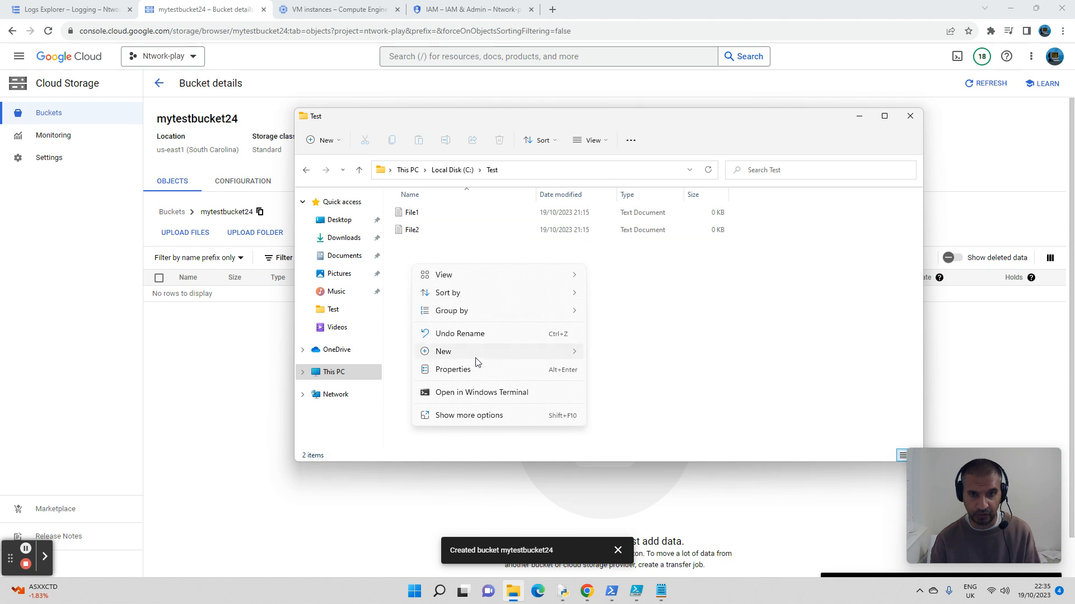
pyautogui.moveTo(477, 352)
pyautogui.click(638, 407)
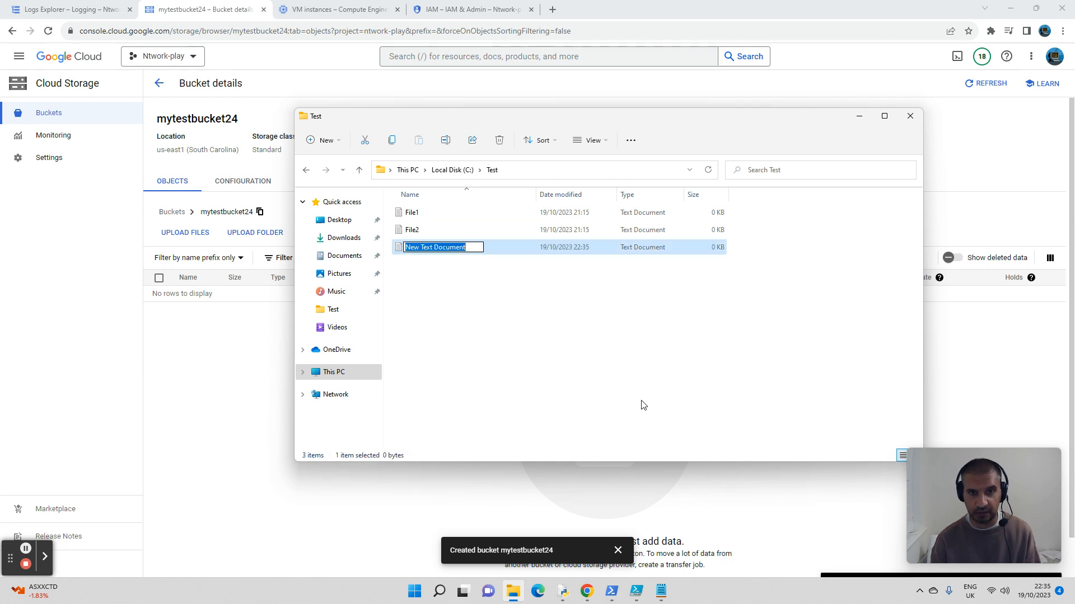
pyautogui.write('JAp')
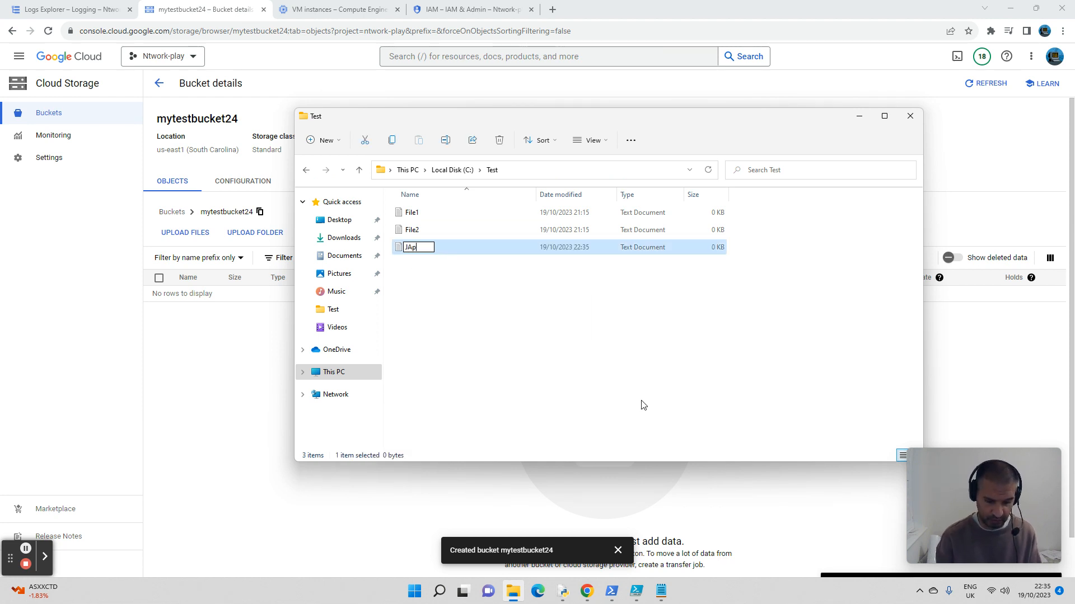
pyautogui.write('an')
pyautogui.press('BackSpace')
pyautogui.press('BackSpace')
pyautogui.press('BackSpace')
pyautogui.press('BackSpace')
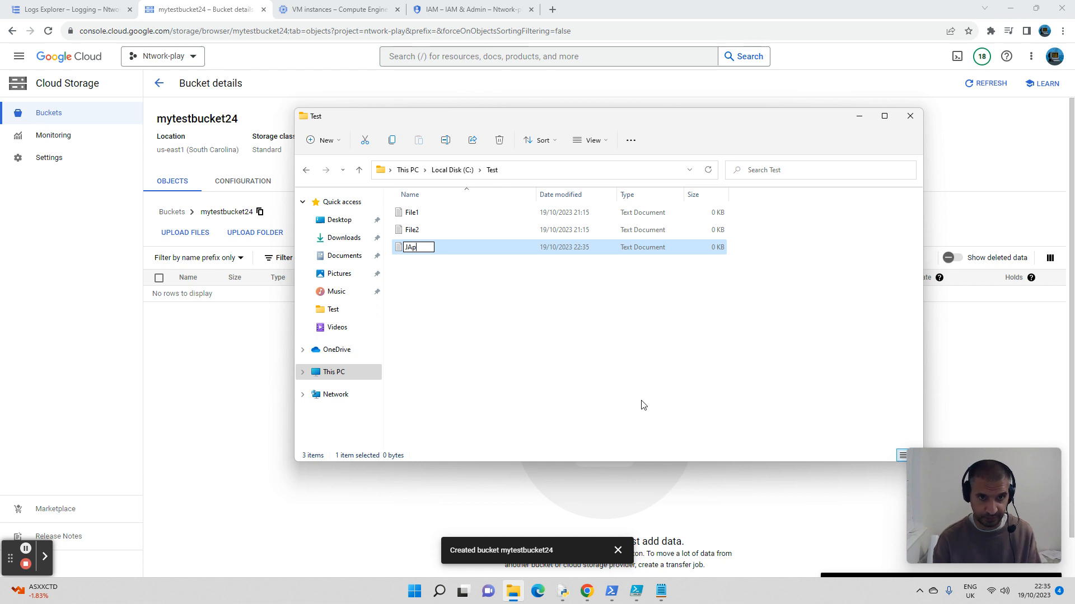
pyautogui.write('apan')
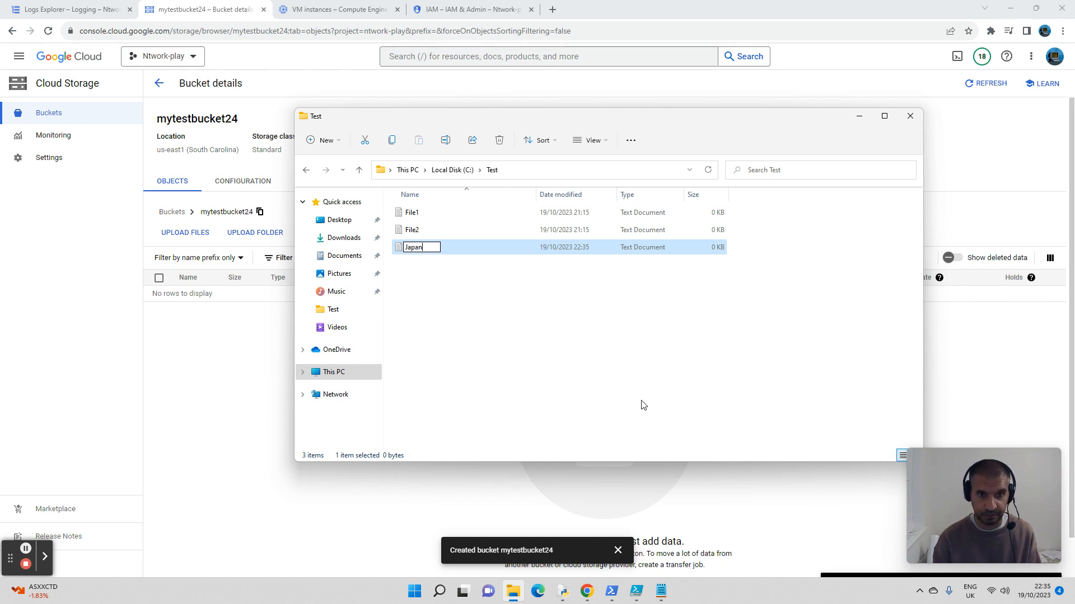
pyautogui.press('Return')
# Step: Create a second empty text document named Peru in the Test folder
pyautogui.click(433, 295)
pyautogui.rightClick(433, 295)
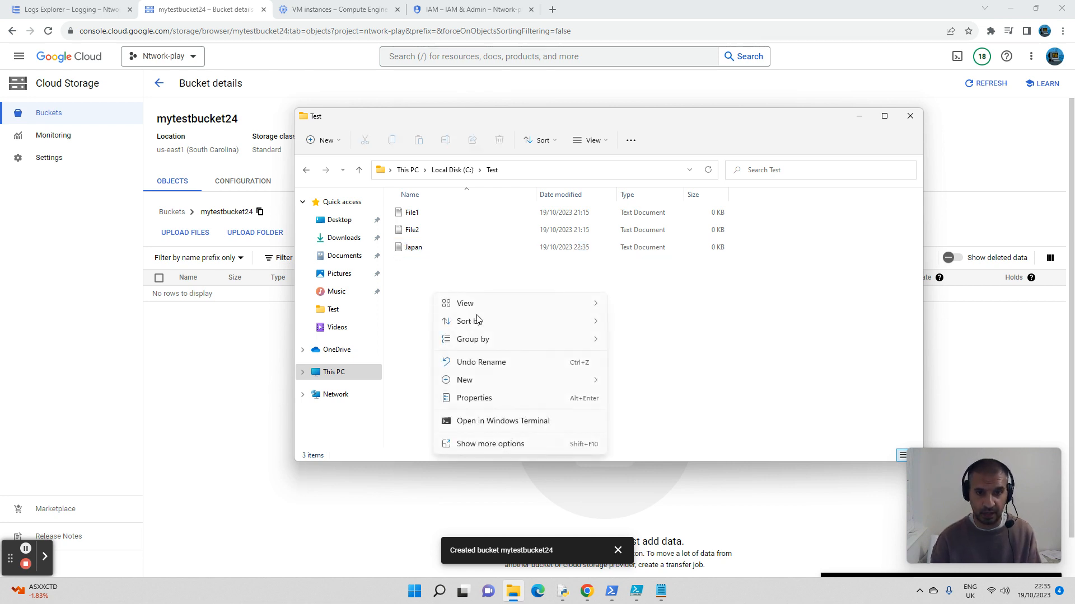
pyautogui.moveTo(492, 381)
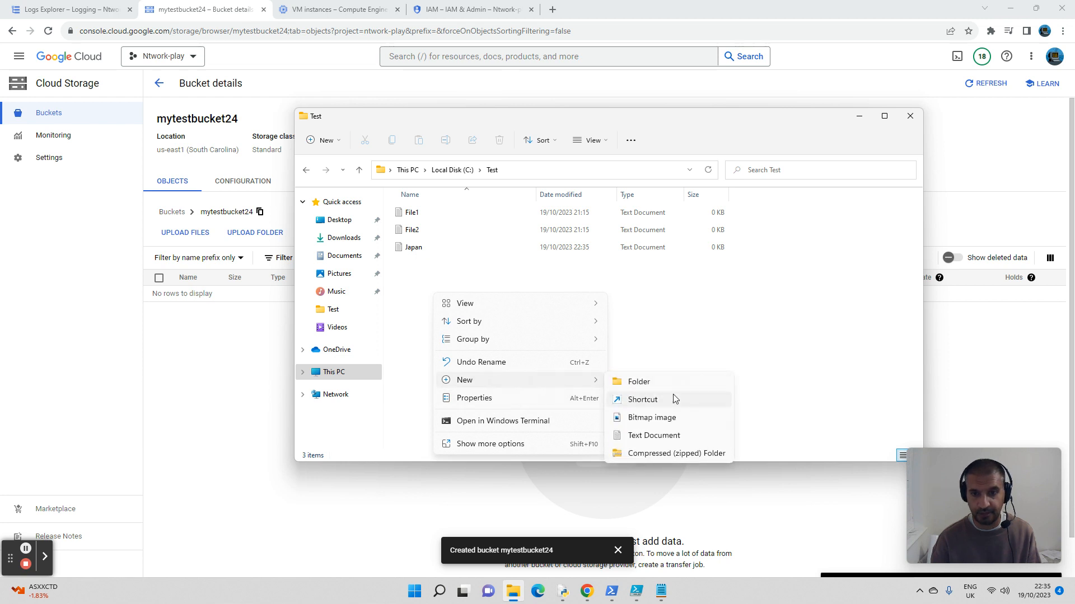
pyautogui.click(659, 437)
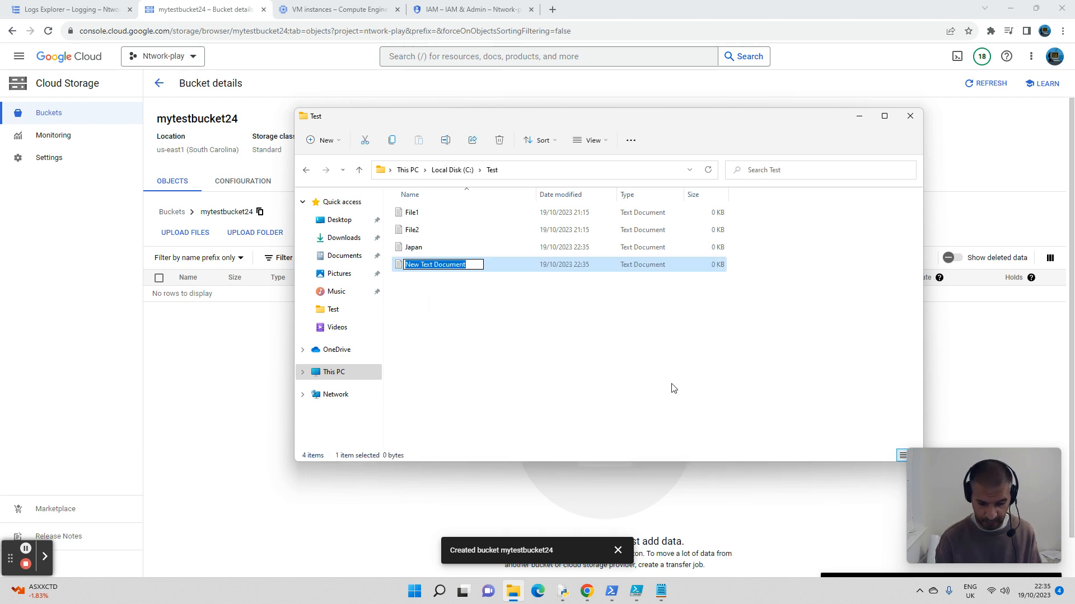
pyautogui.write('Peru')
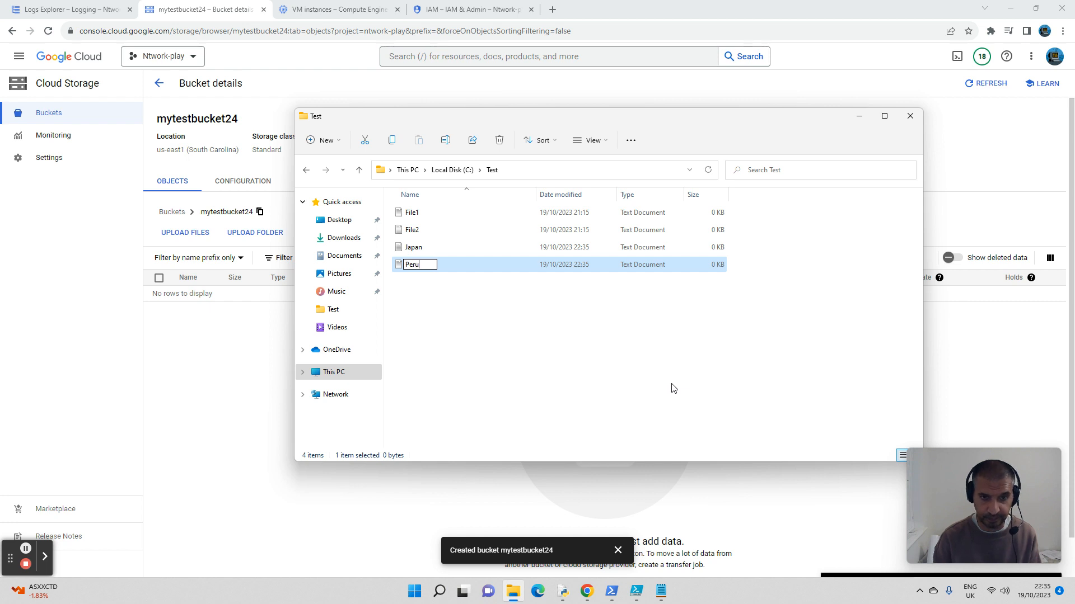
pyautogui.press('Return')
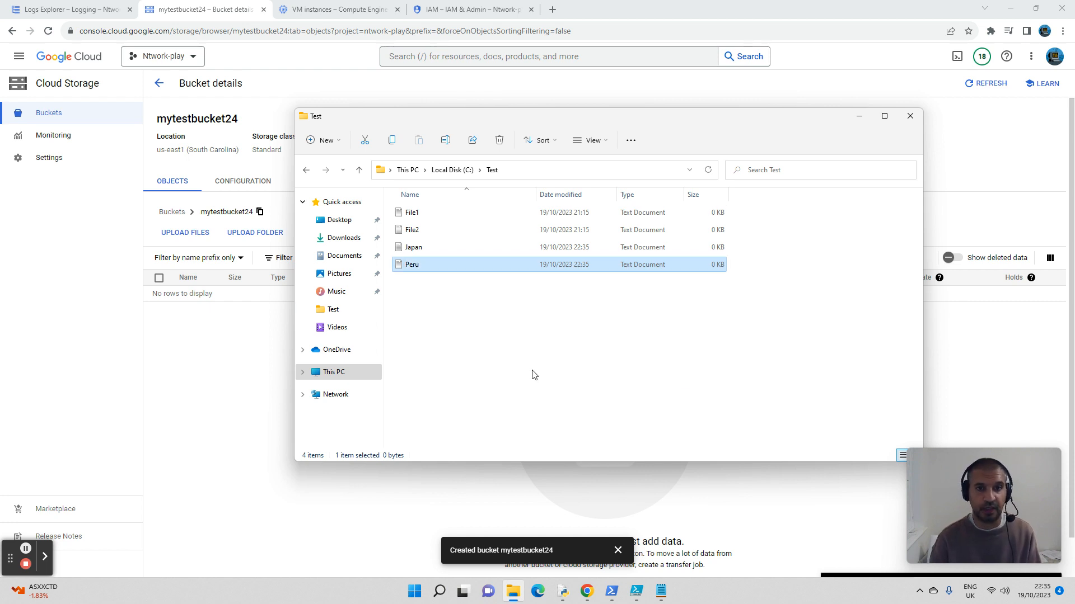
# Step: Check the full path of the Test folder and return to the bucket's details page in the browser
pyautogui.moveTo(595, 116); pyautogui.dragTo(533, 76)
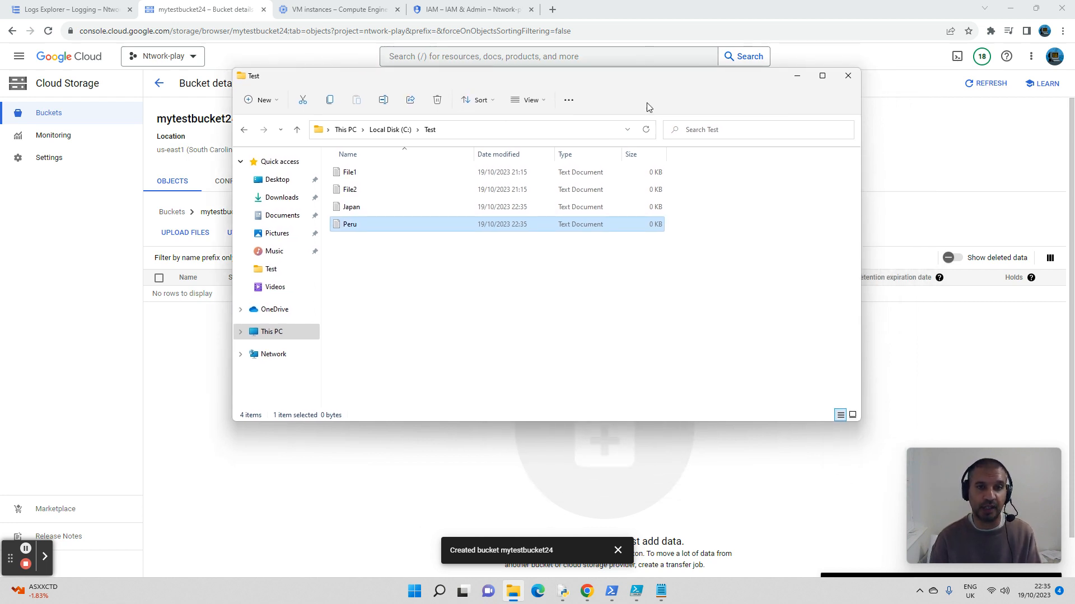
pyautogui.click(465, 129)
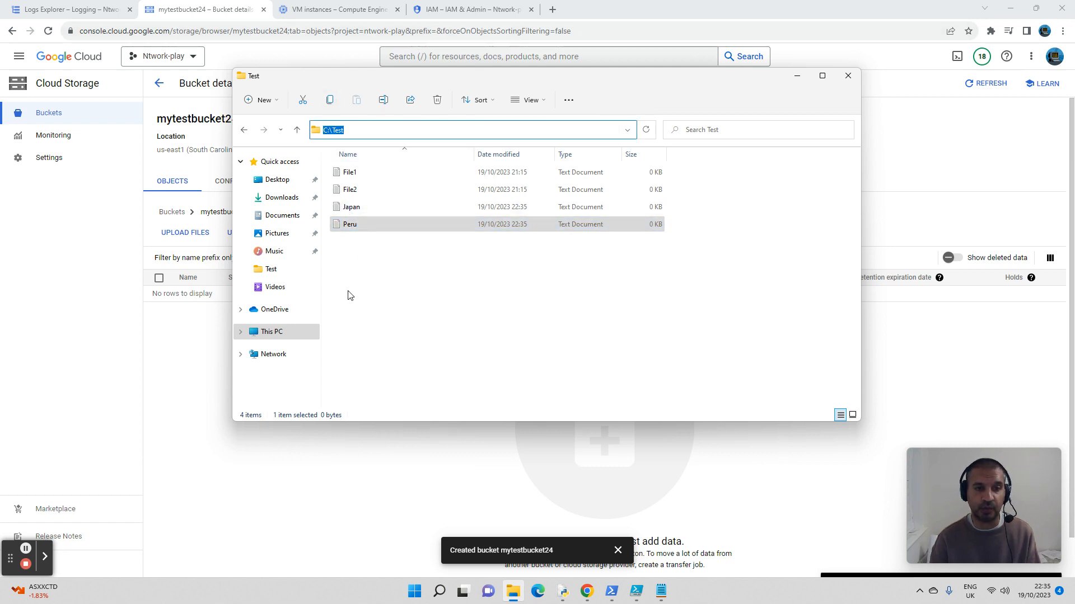
pyautogui.click(197, 353)
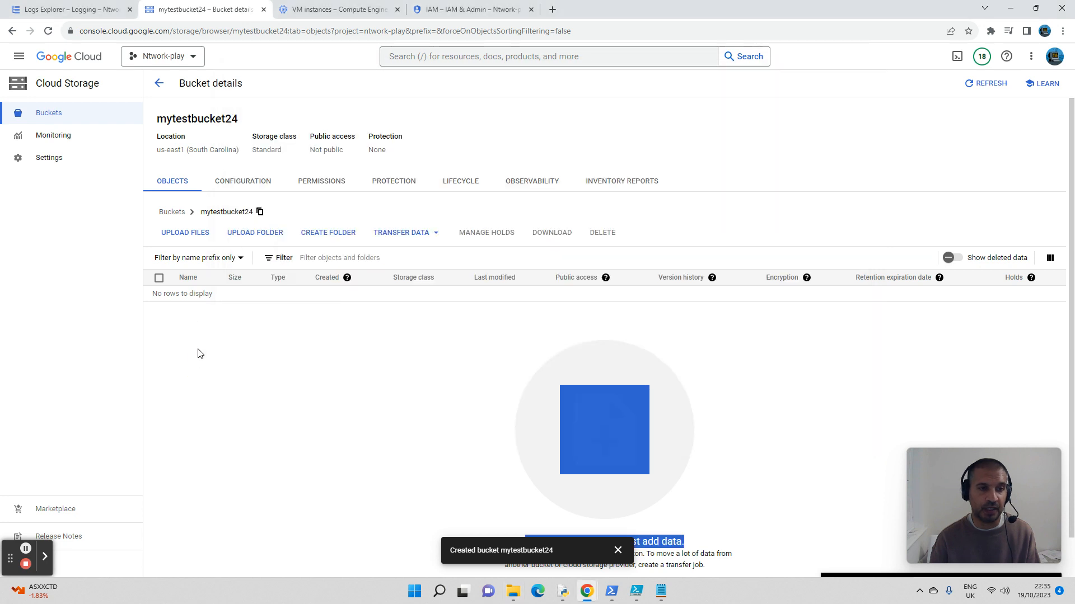
pyautogui.click(329, 393)
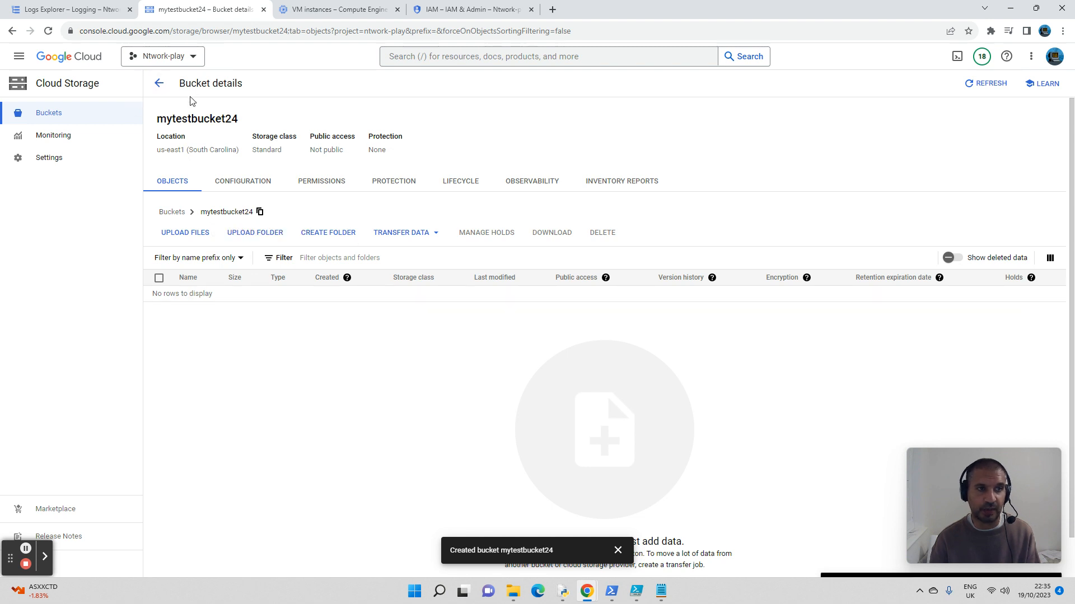
# Step: Upload the Japan and Peru text files from the Test folder to mytestbucket24
pyautogui.click(197, 233)
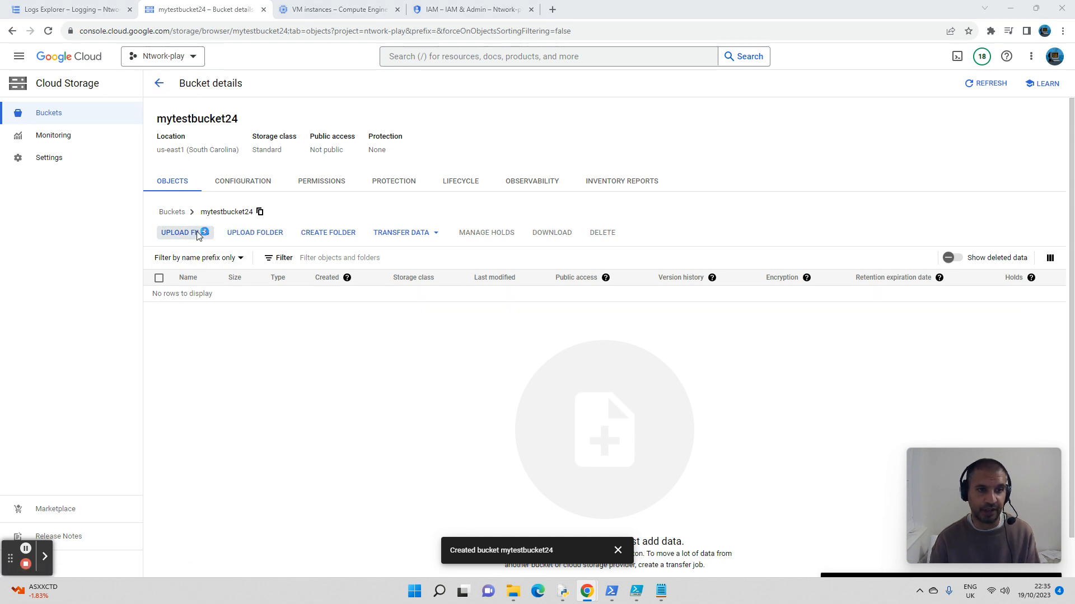
pyautogui.click(137, 126)
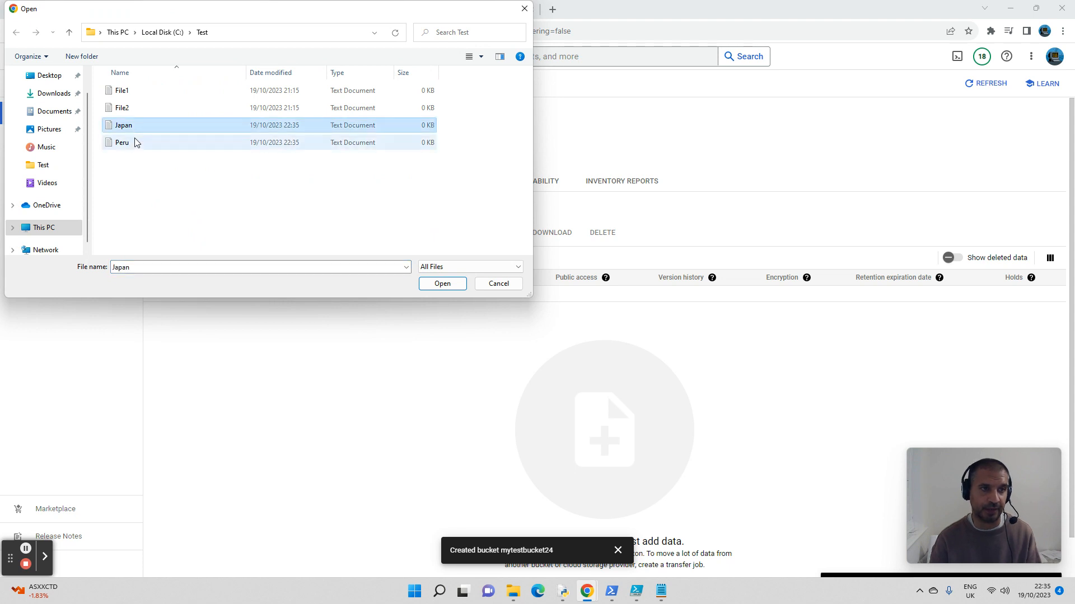
pyautogui.keyDown('ctrl'); pyautogui.click(136, 142); pyautogui.keyUp('ctrl')
pyautogui.click(442, 284)
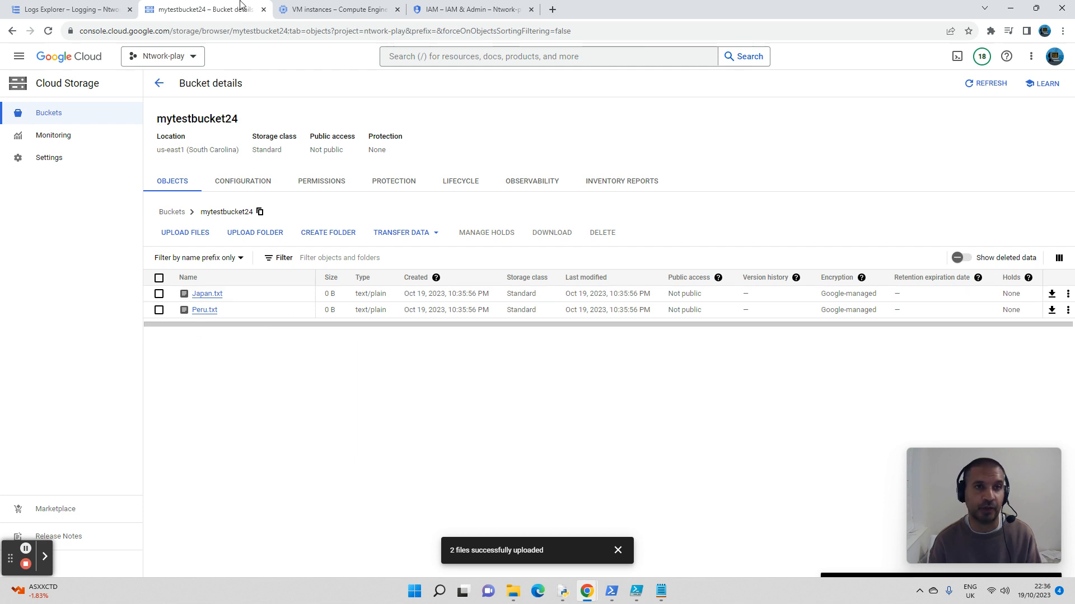
# Step: Switch to the Compute Engine VM instances page and start a new VM instance named instance-1-test2
pyautogui.click(333, 8)
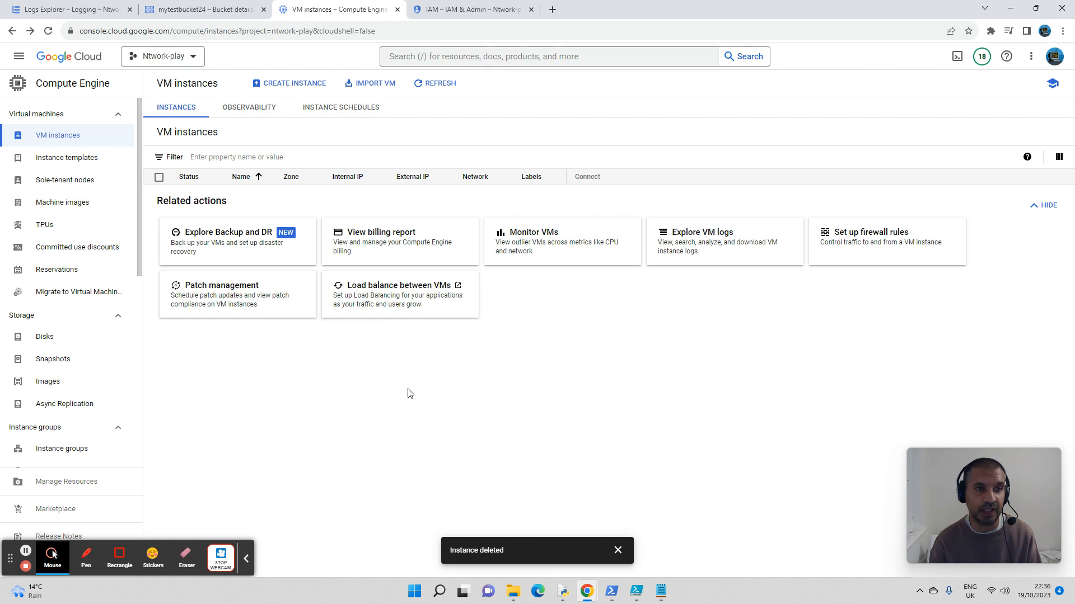
pyautogui.click(291, 82)
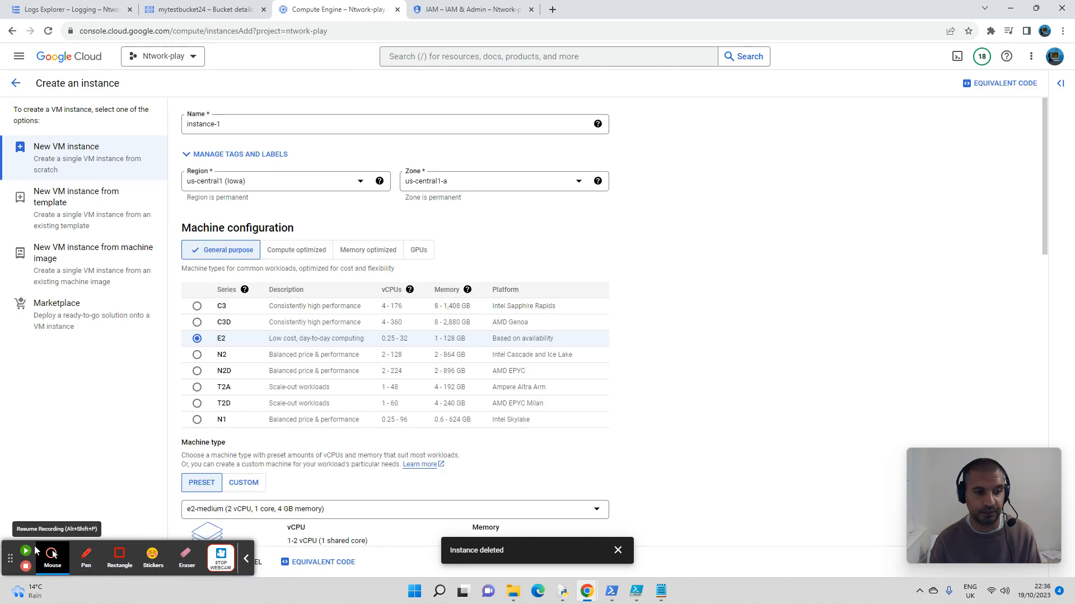
pyautogui.click(249, 125)
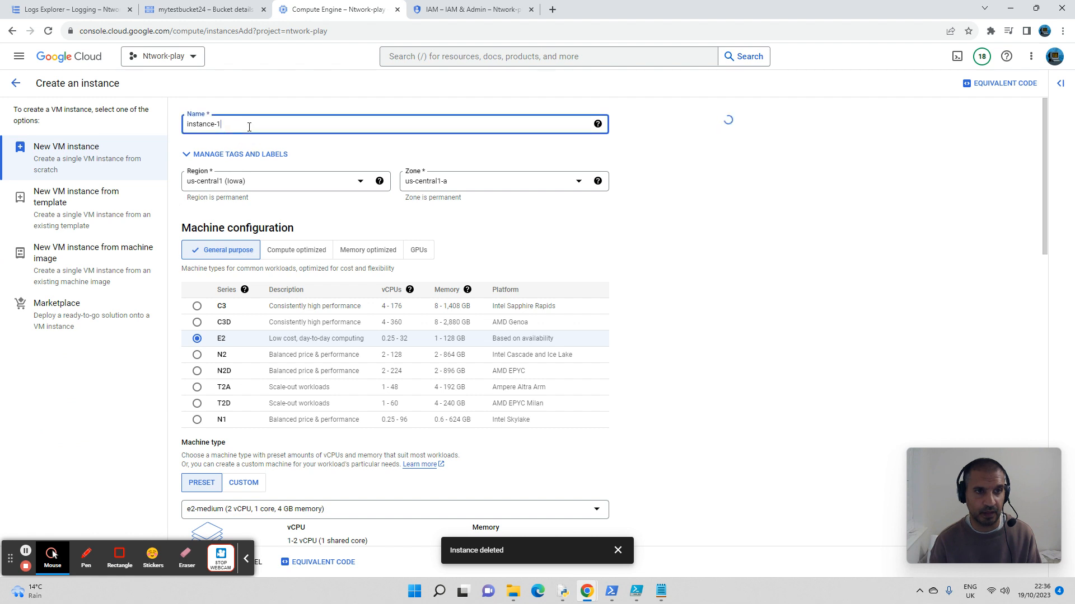
pyautogui.write('-te')
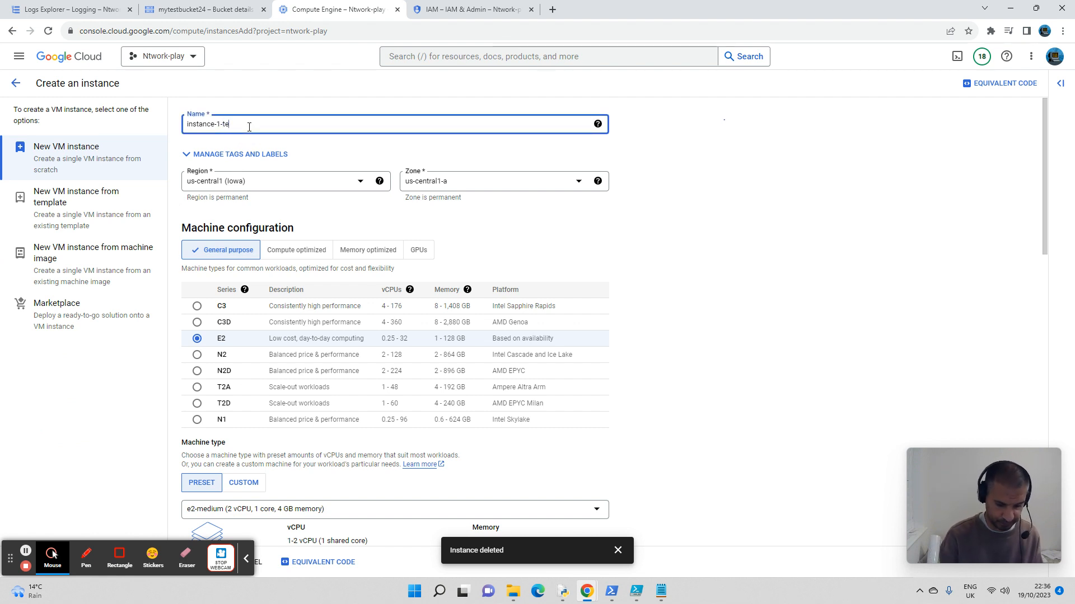
pyautogui.write('st2')
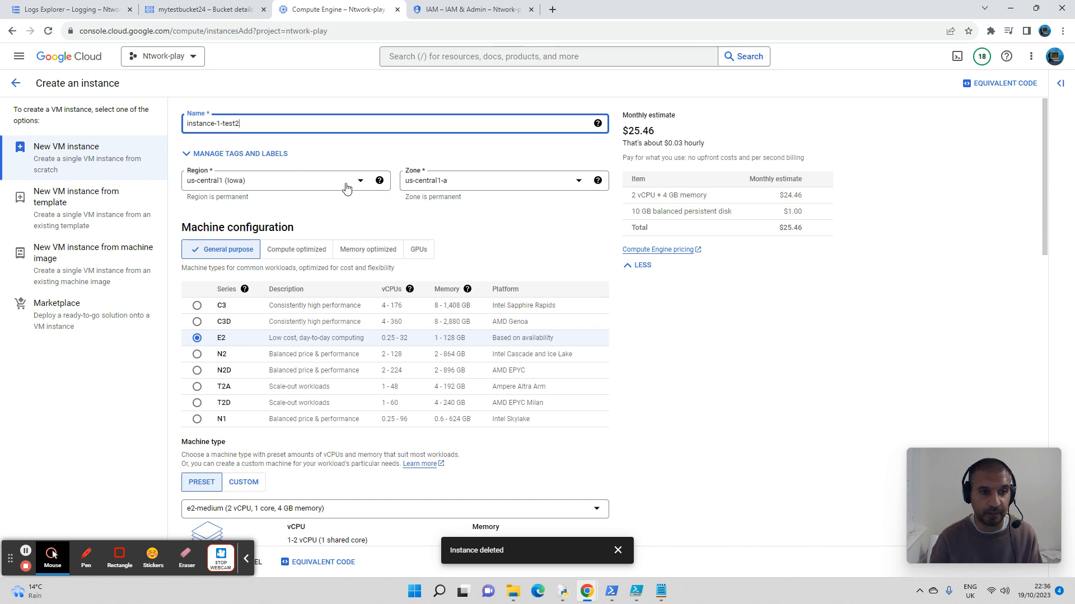
# Step: Review the new instance's default machine configuration, boot disk, service account, access scopes and firewall settings
pyautogui.scroll(-2, 345, 188)
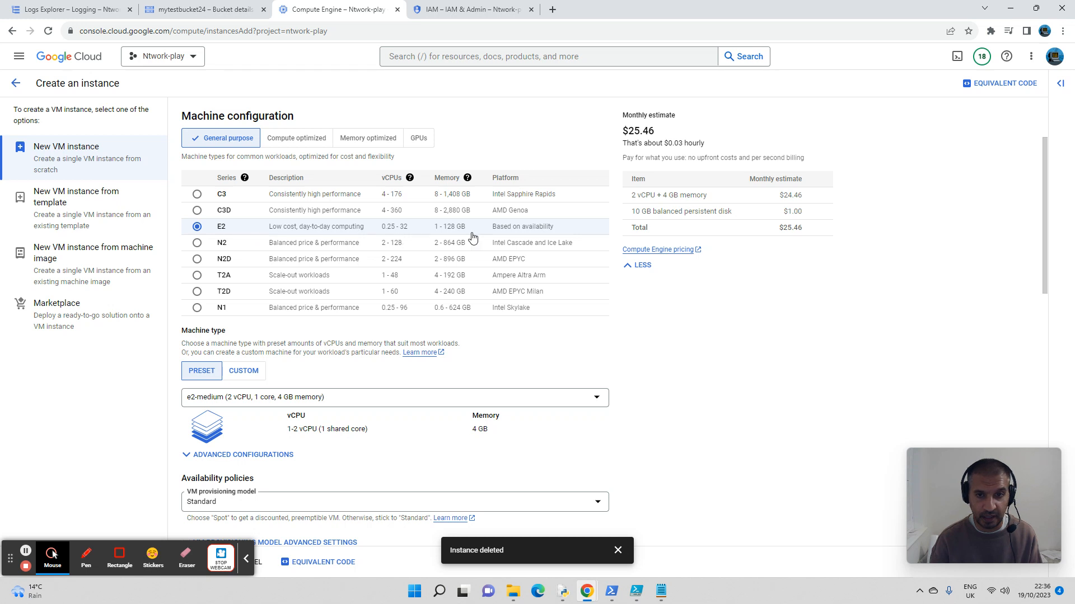
pyautogui.scroll(-2, 366, 256)
pyautogui.scroll(-5, 365, 256)
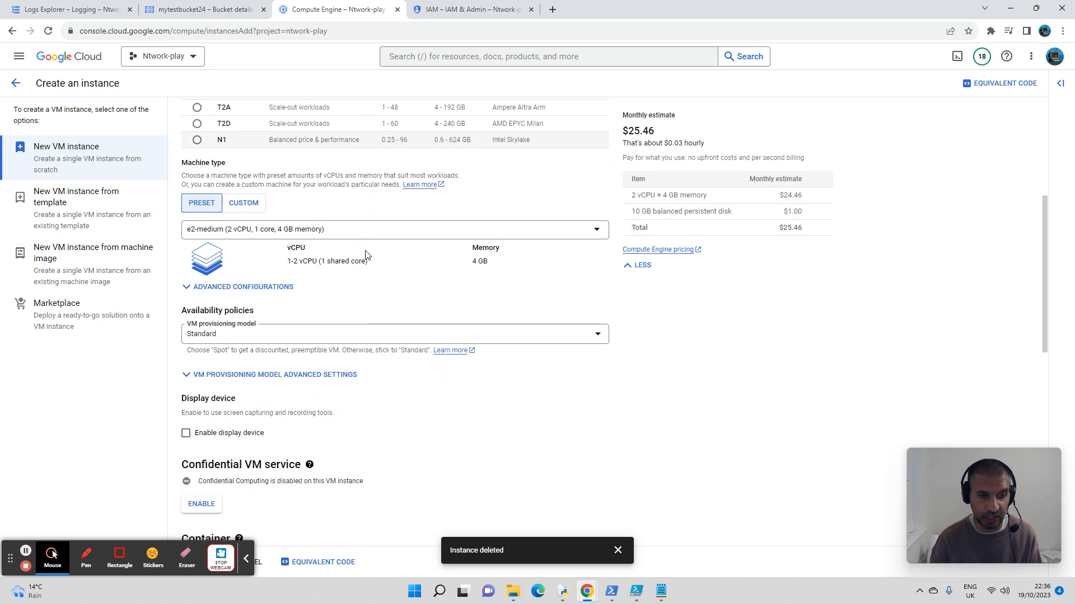
pyautogui.scroll(-2, 365, 256)
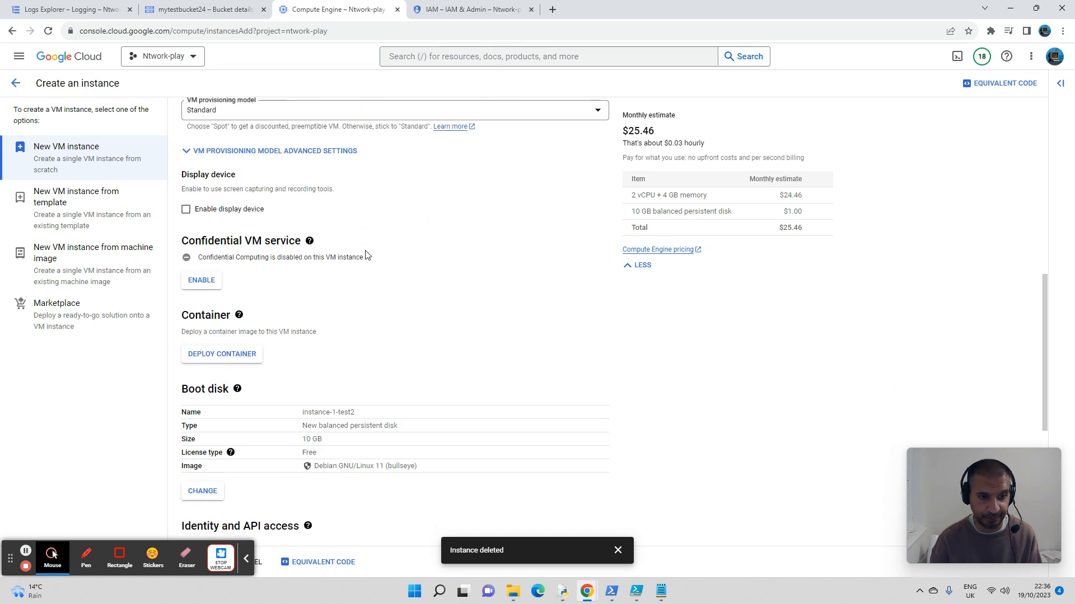
pyautogui.scroll(-3, 366, 256)
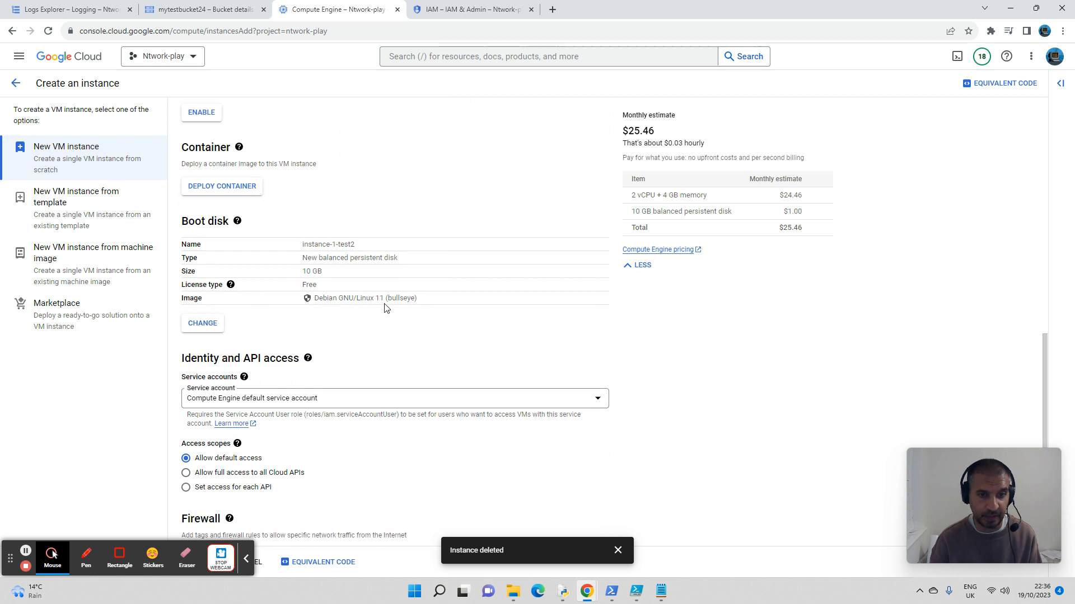
pyautogui.scroll(-2, 316, 245)
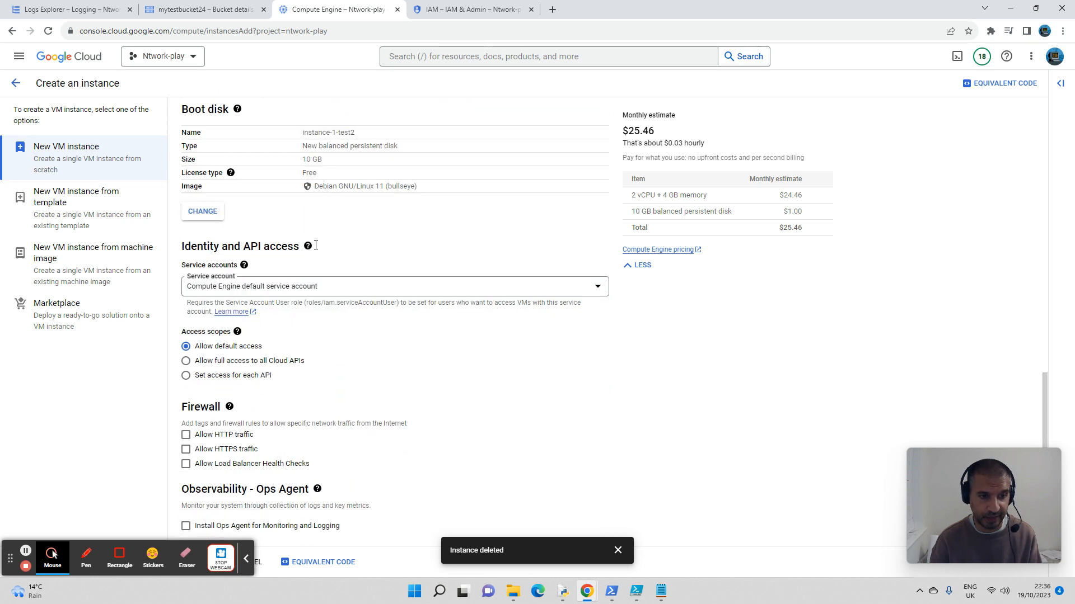
pyautogui.scroll(-1, 316, 249)
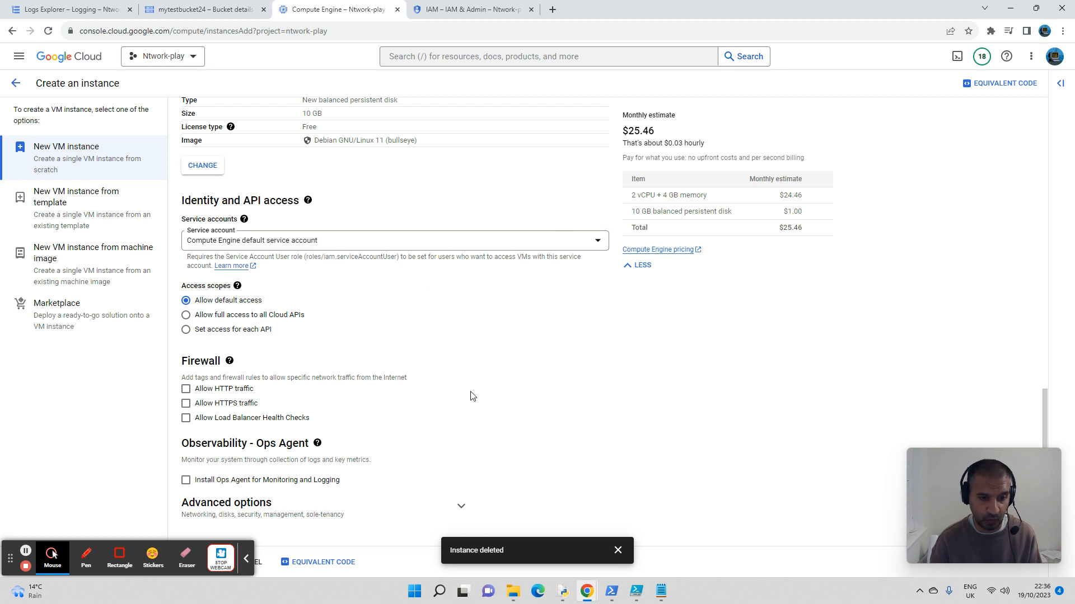
# Step: Check the default network interface in the advanced networking options and create the instance with the default settings
pyautogui.click(337, 520)
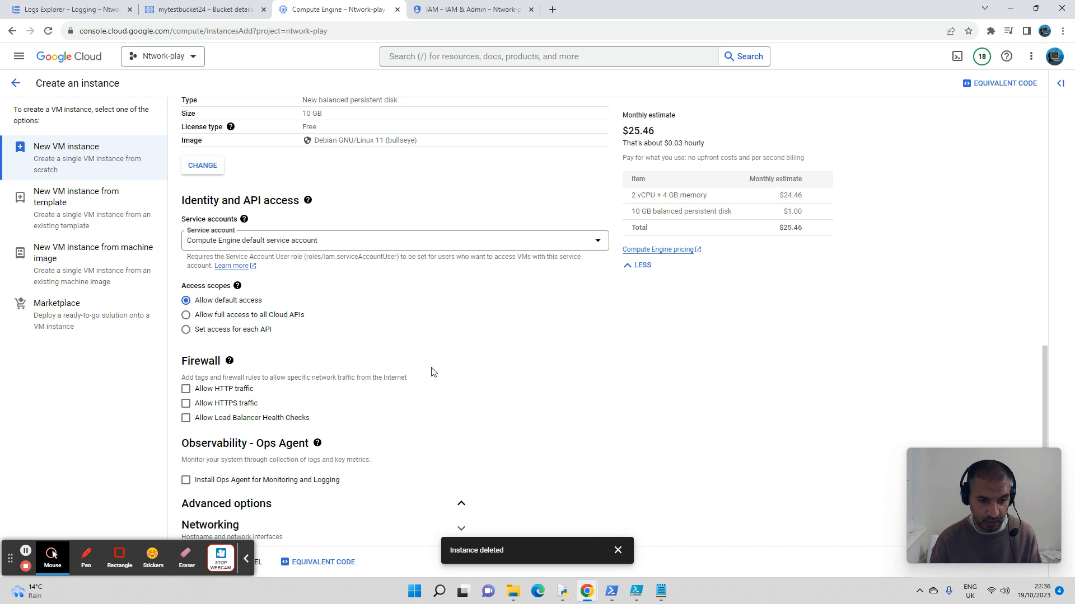
pyautogui.scroll(-4, 431, 372)
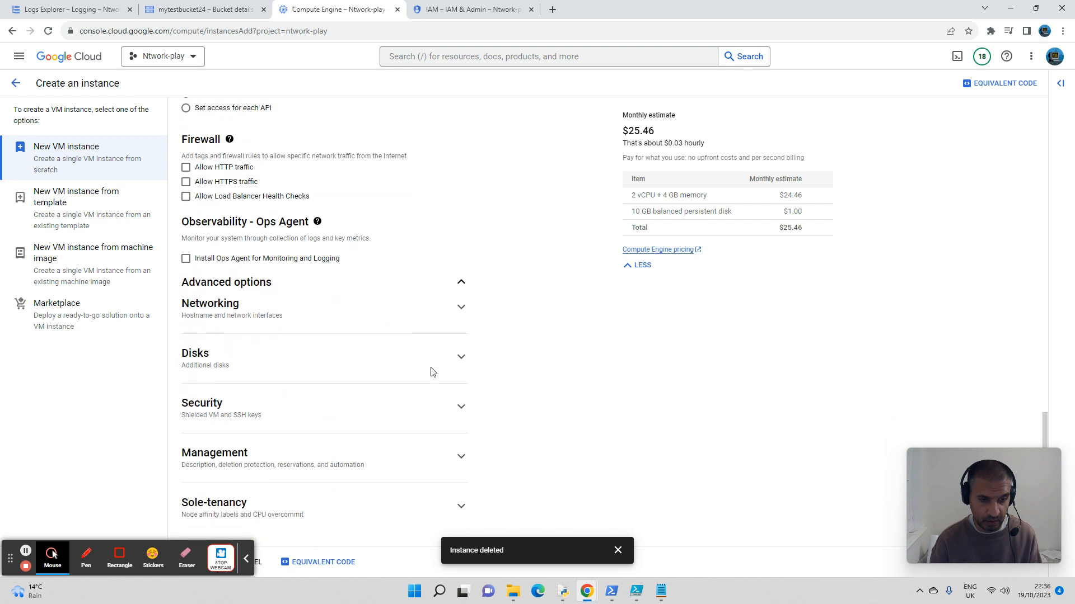
pyautogui.click(323, 314)
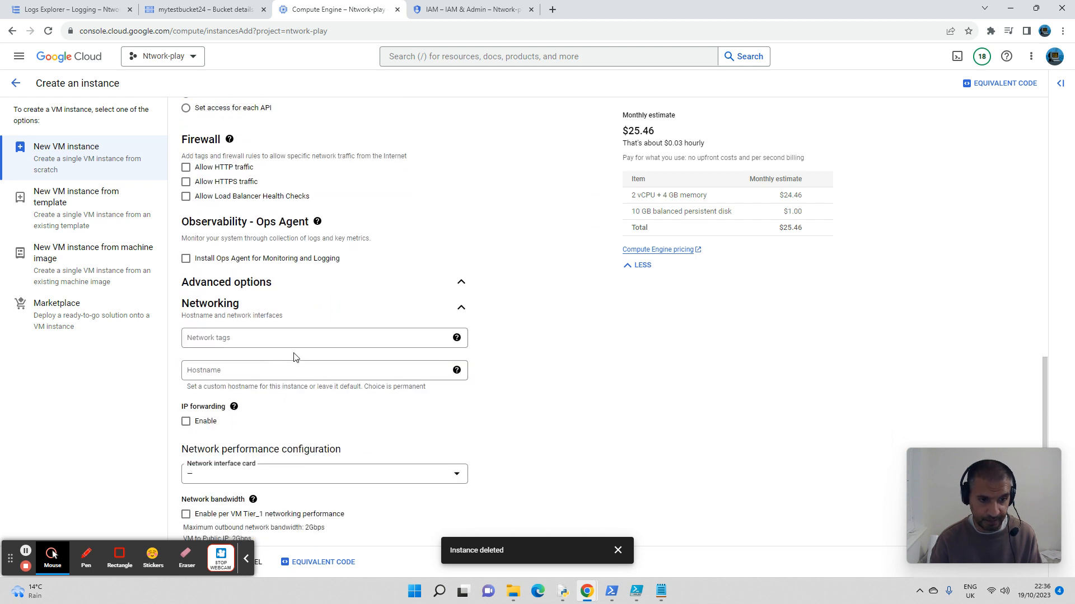
pyautogui.scroll(-3, 295, 357)
pyautogui.scroll(-3, 295, 358)
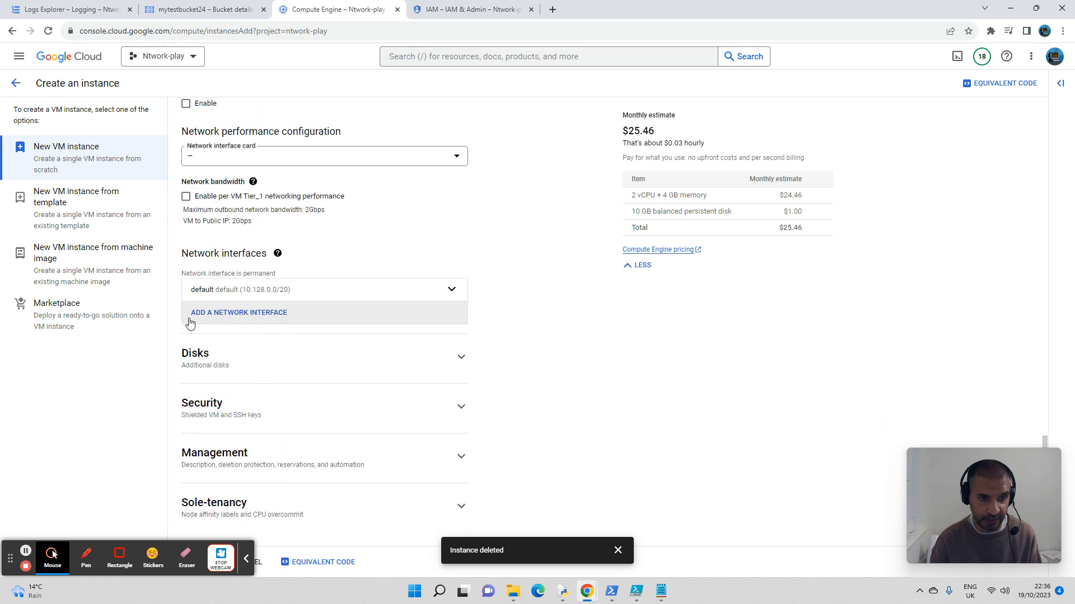
pyautogui.click(312, 294)
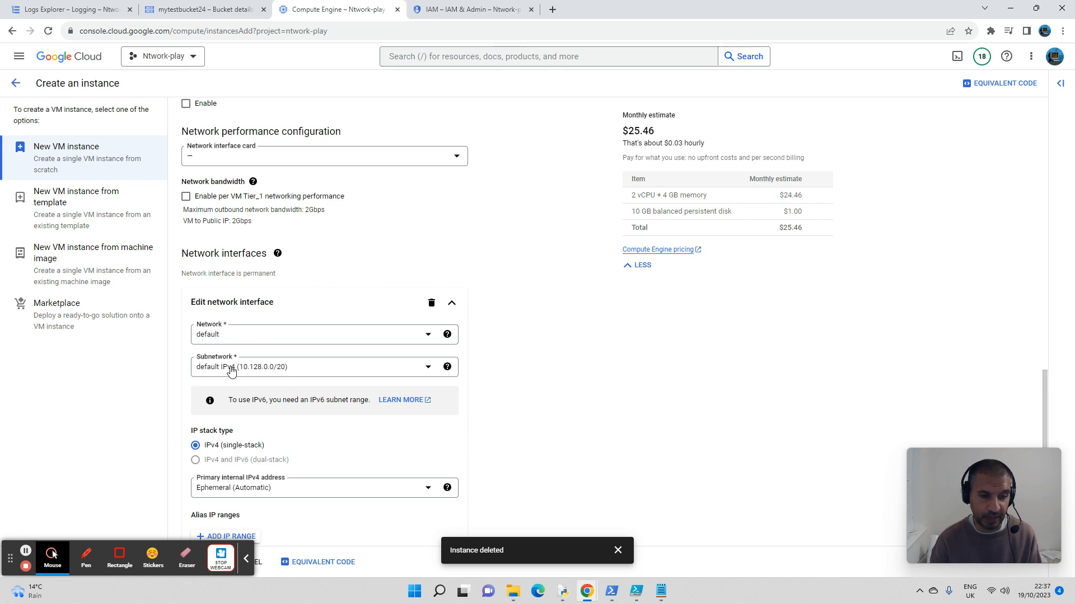
pyautogui.scroll(-3, 285, 373)
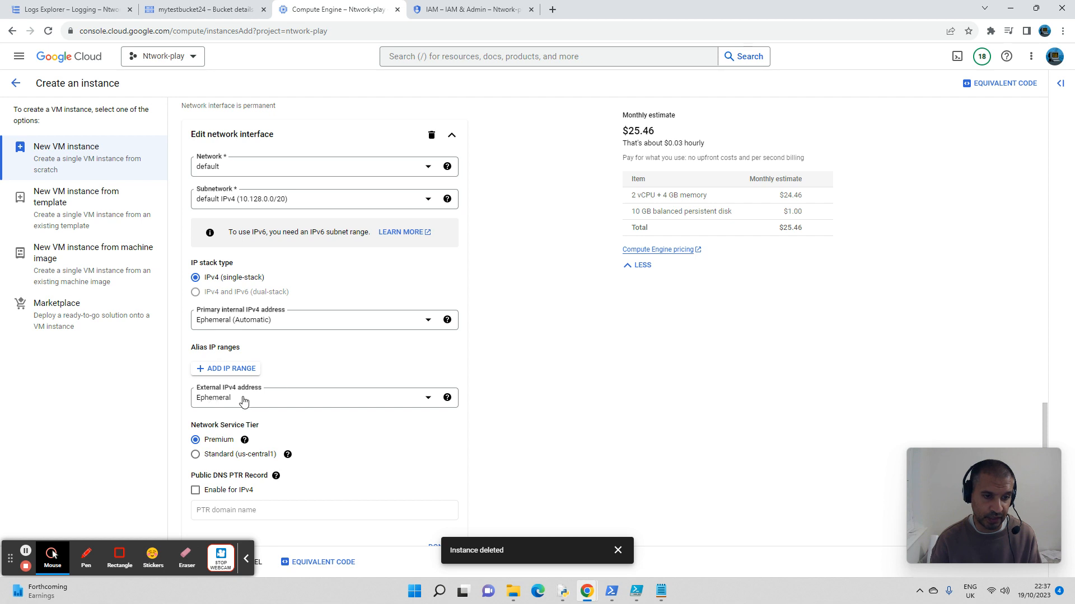
pyautogui.scroll(-5, 374, 361)
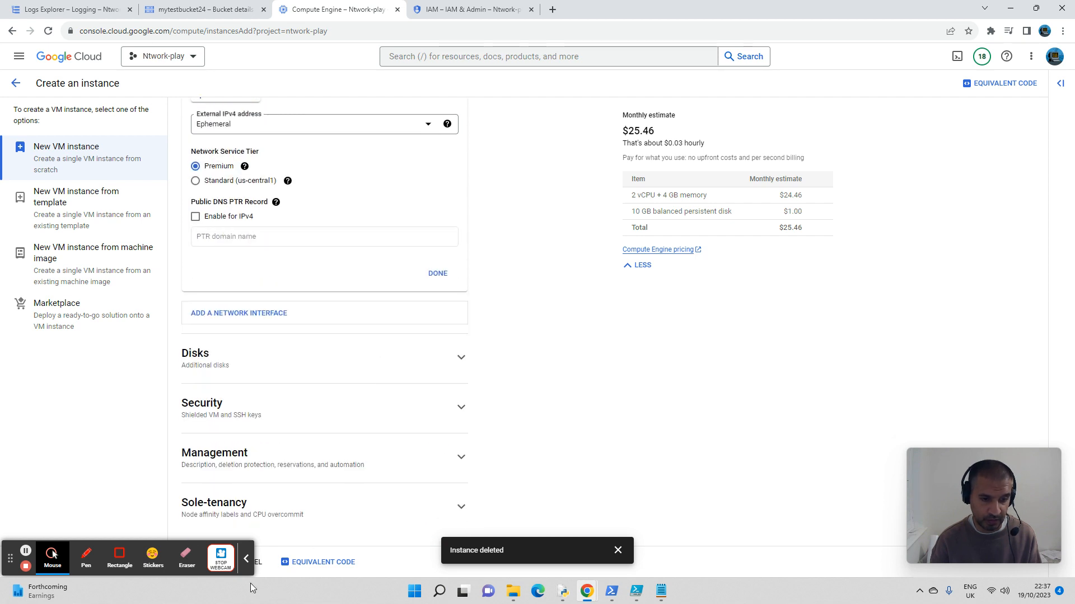
pyautogui.click(247, 562)
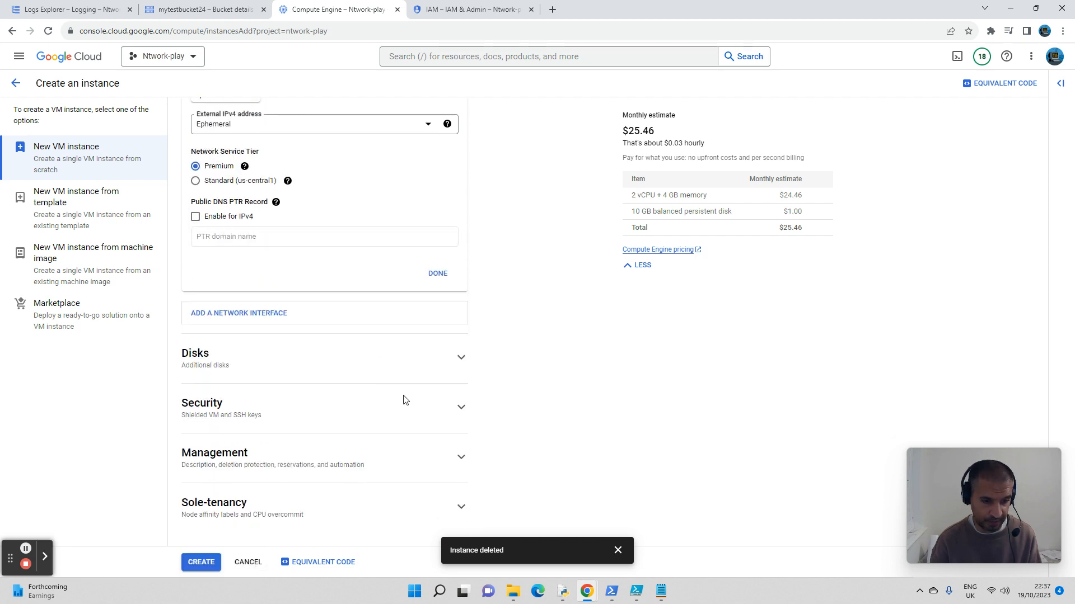
pyautogui.click(203, 562)
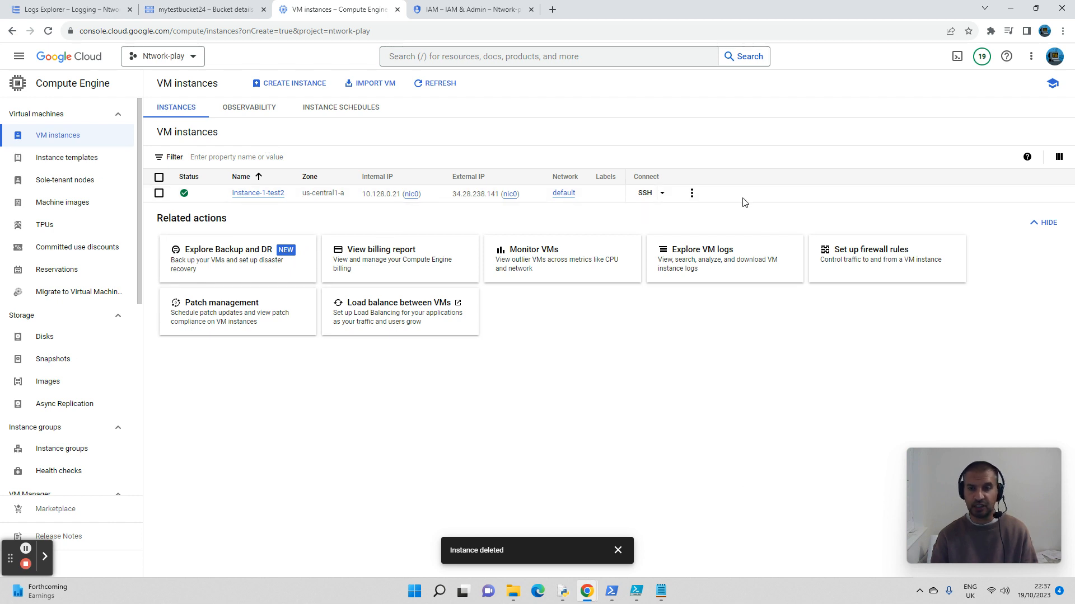
# Step: Open an SSH-in-browser session to instance-1-test2, then enlarge and reposition its window over the console
pyautogui.click(644, 193)
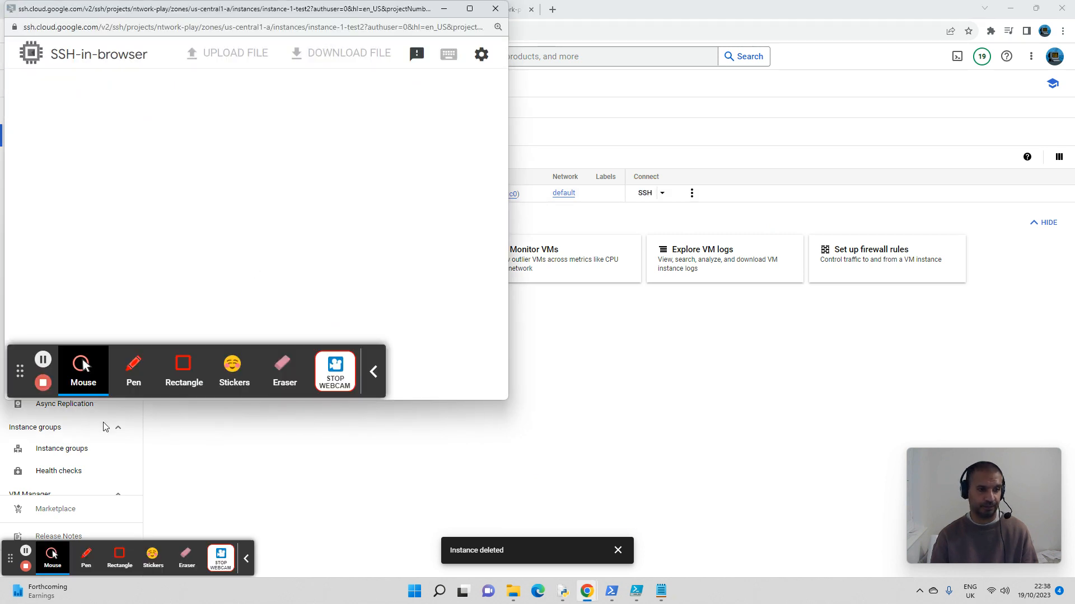
pyautogui.click(25, 551)
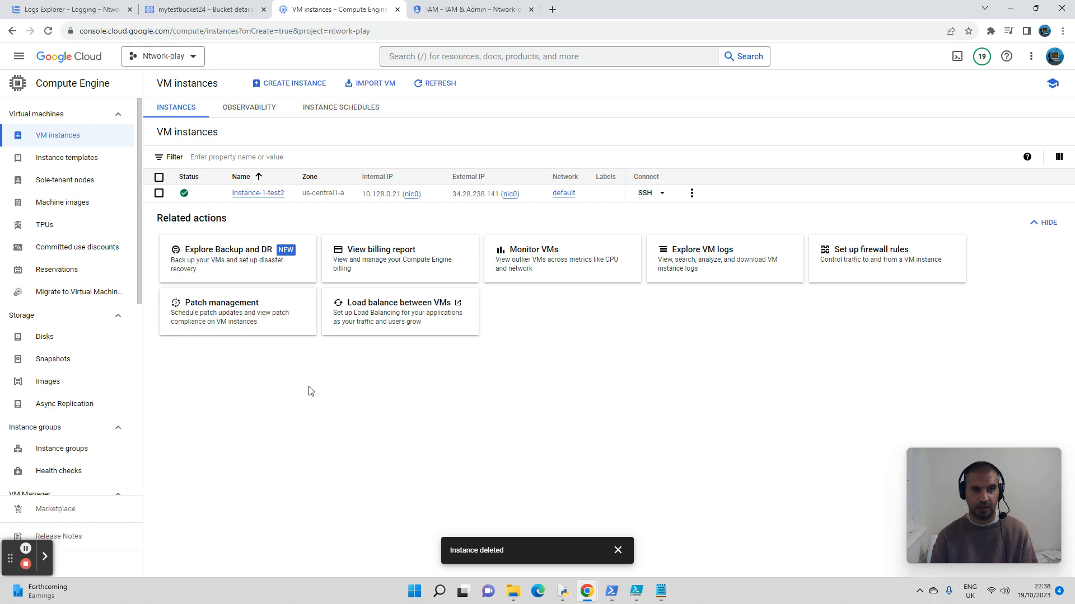
pyautogui.hotkey('alt', 'Tab')
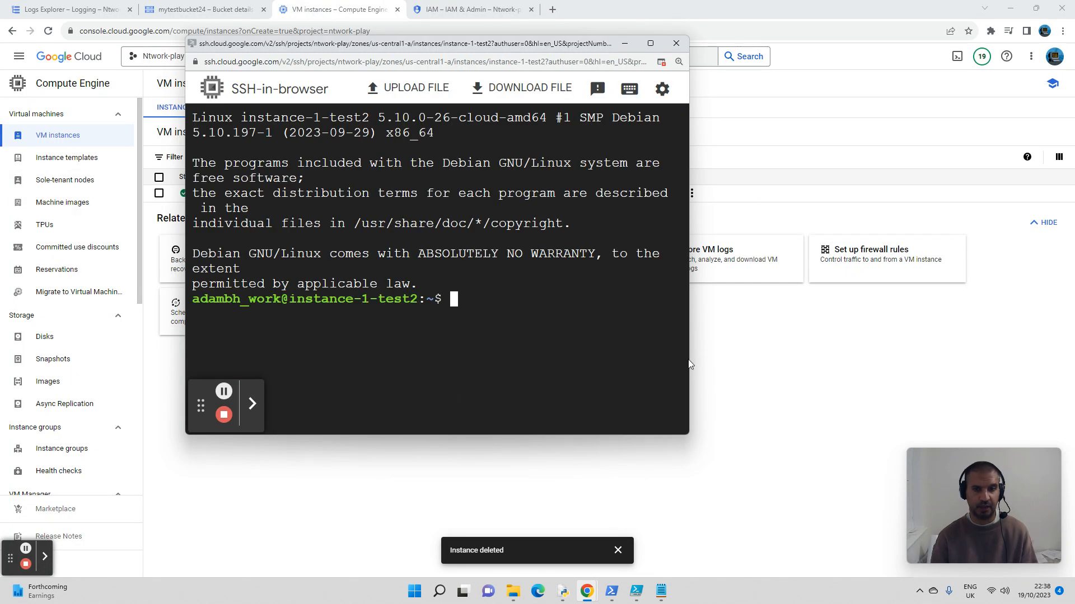
pyautogui.moveTo(685, 434); pyautogui.dragTo(966, 509)
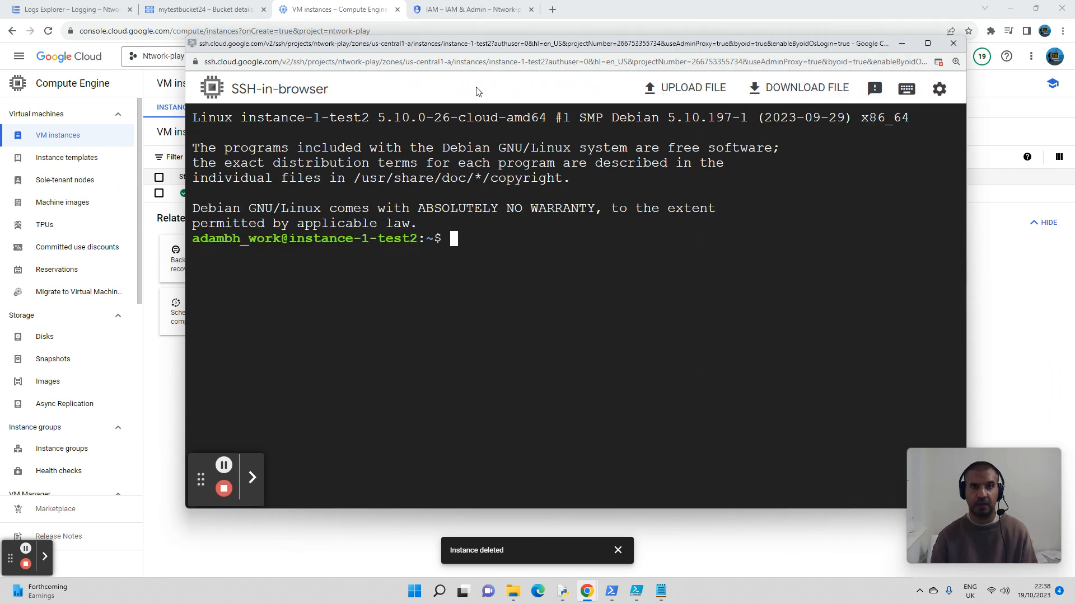
pyautogui.moveTo(485, 49); pyautogui.dragTo(396, 18)
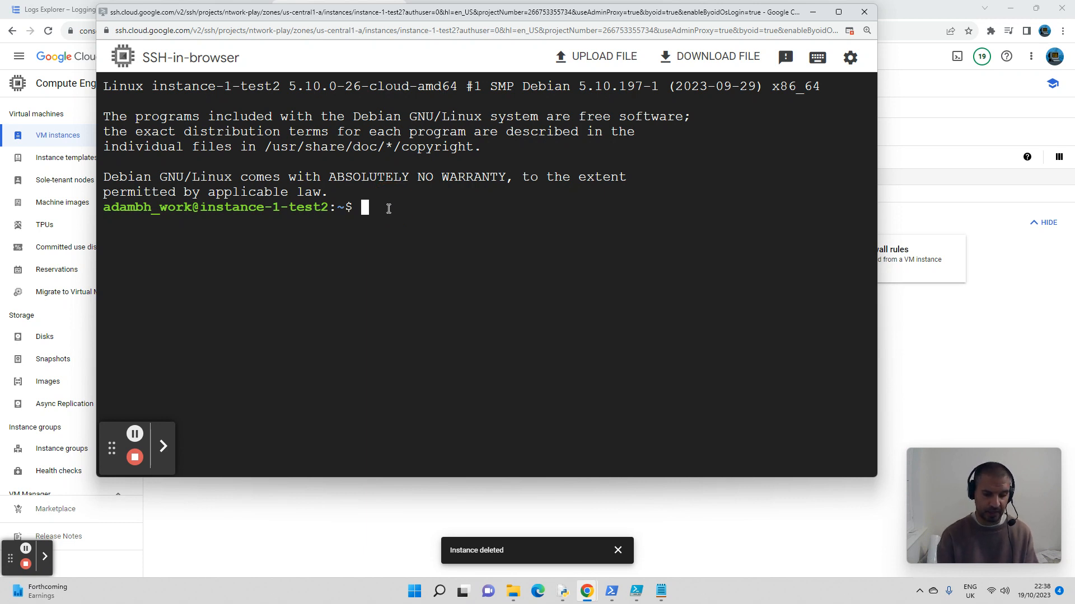
# Step: List the project's buckets with gsutil ls gs://, then list the bucket's files with gsutil ls gs://mytestbucket24/
pyautogui.write('gsutil')
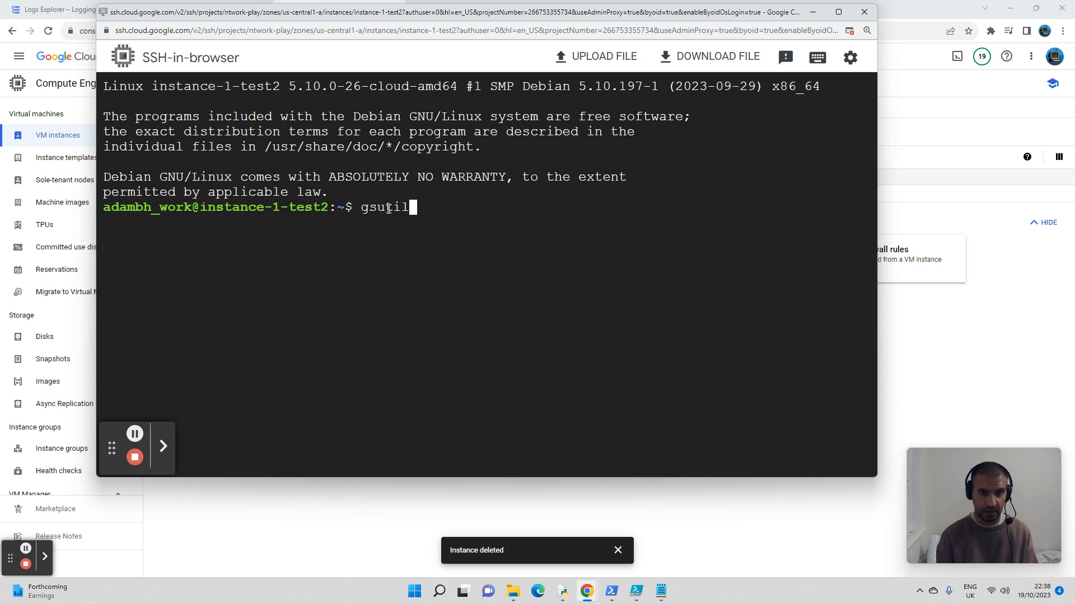
pyautogui.write(' ls')
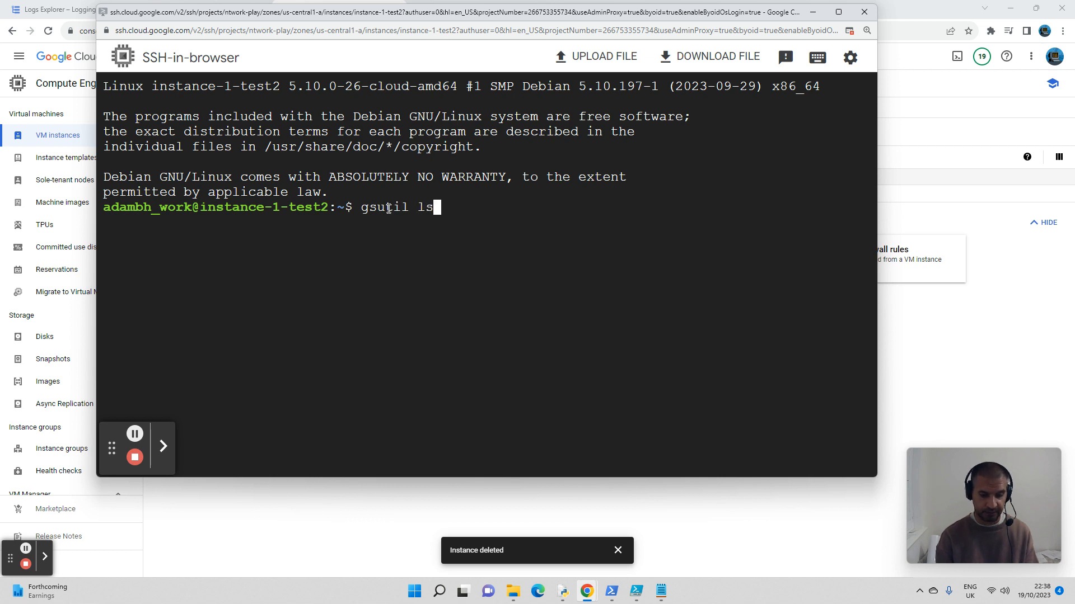
pyautogui.write(' gs://')
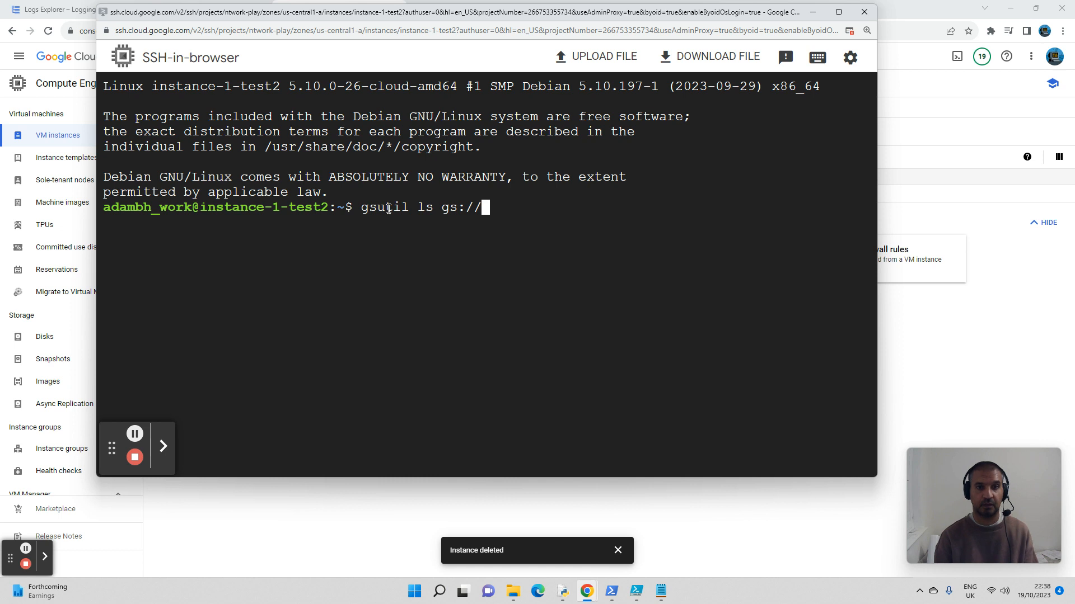
pyautogui.press('Return')
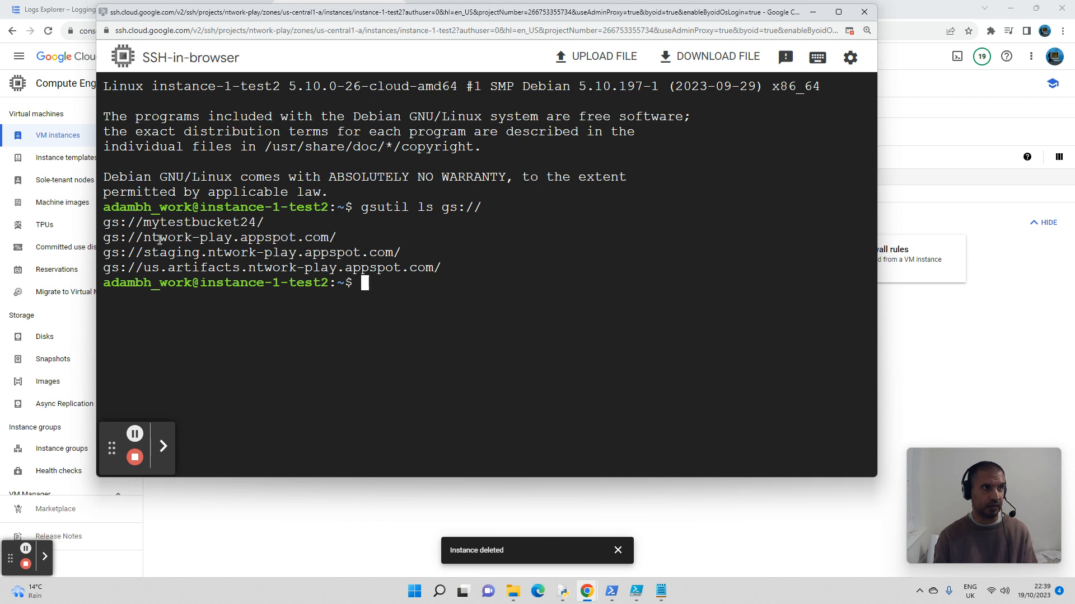
pyautogui.click(385, 281)
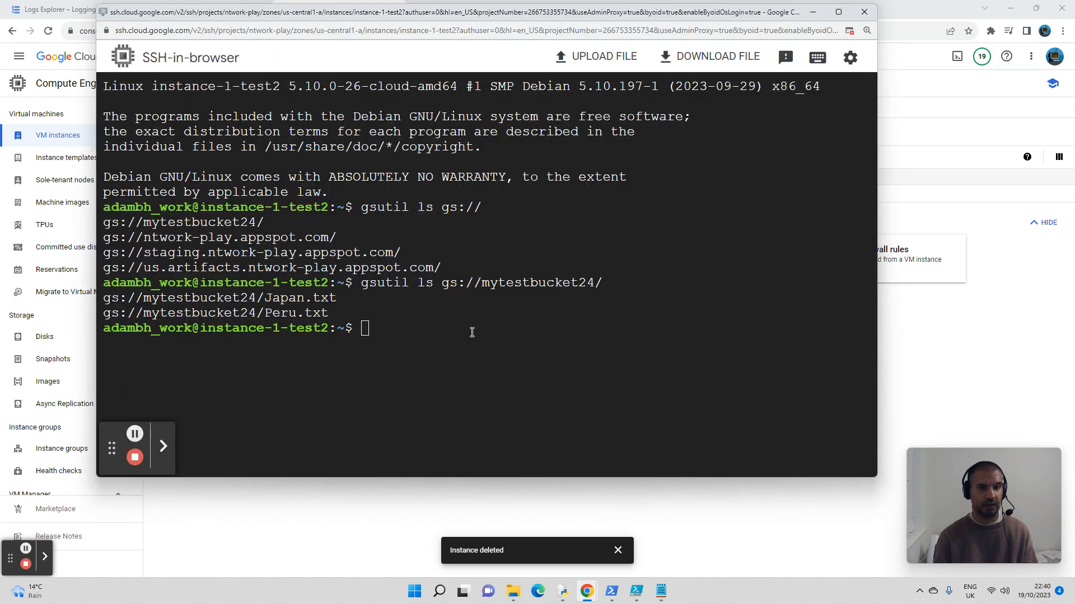
# Step: Clear the SSH terminal's output with the clear command
pyautogui.click(409, 325)
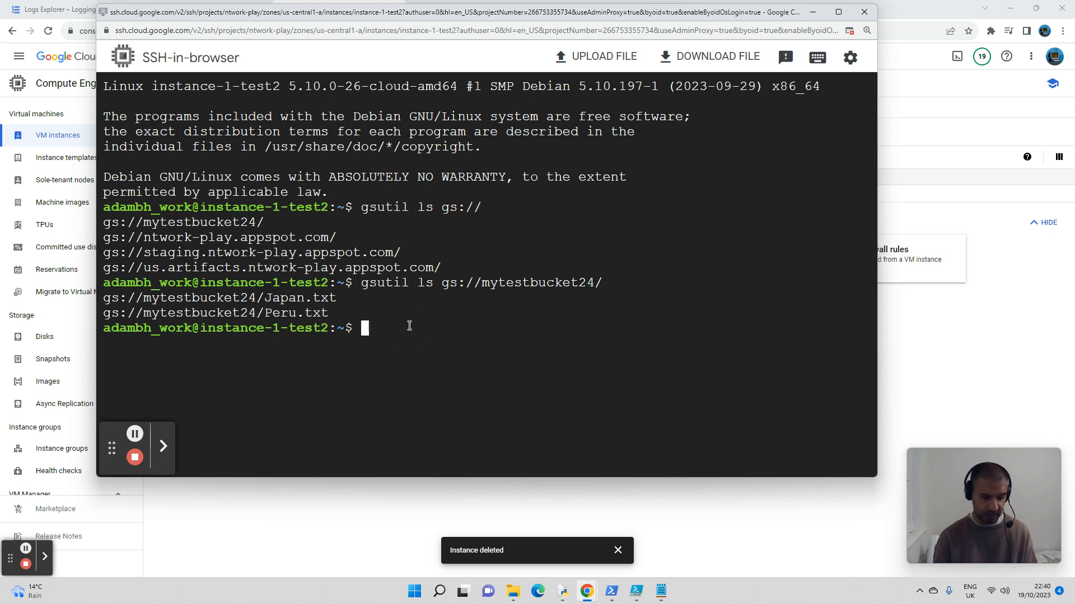
pyautogui.write('clear')
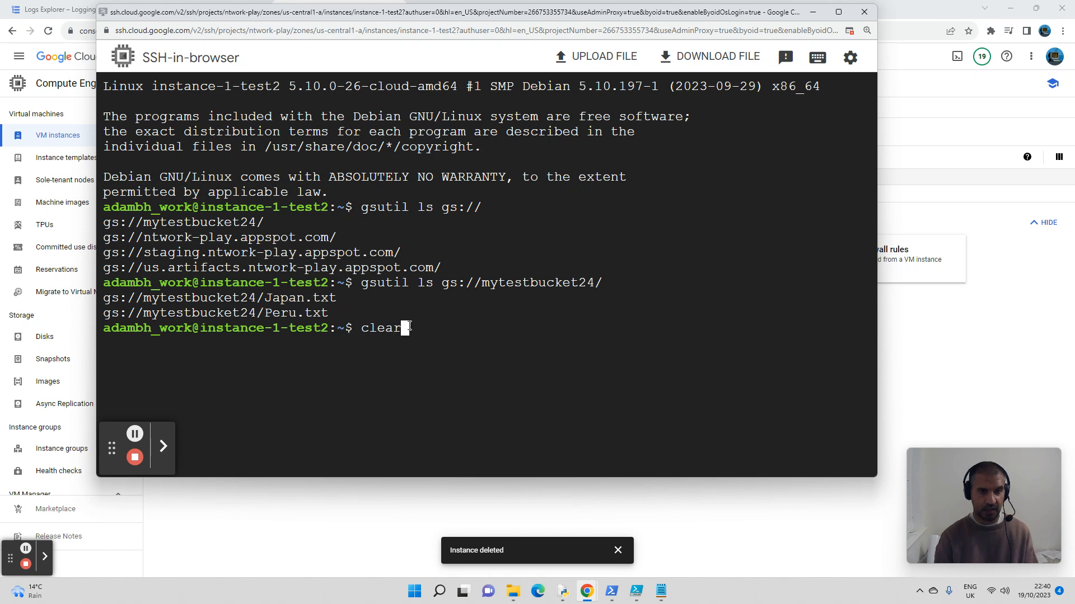
pyautogui.press('Return')
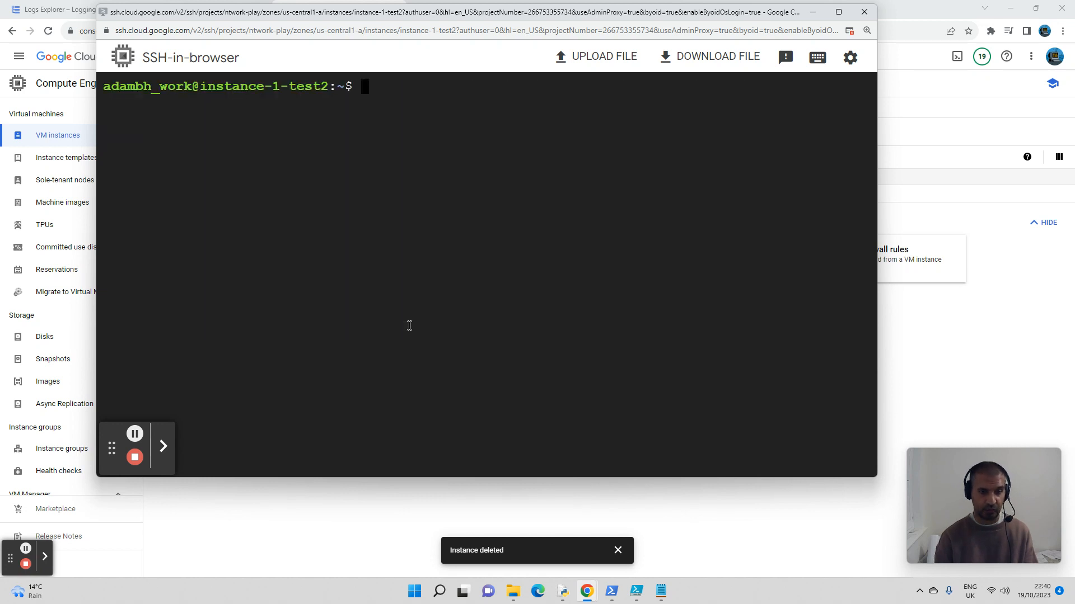
# Step: Create a directory named mylocalfolder in the VM's home directory and change into it
pyautogui.write('mkd')
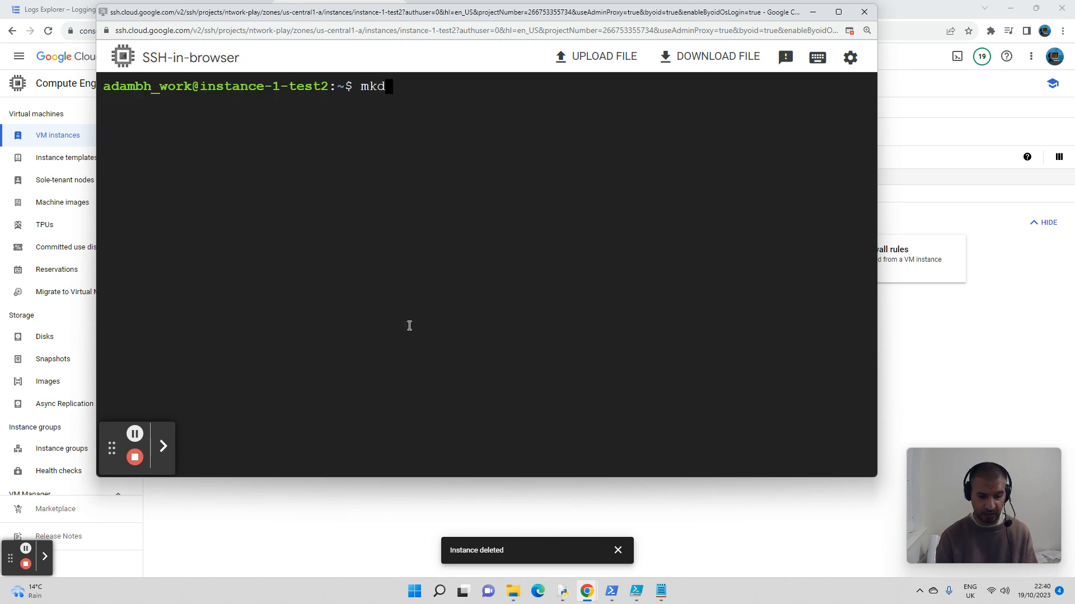
pyautogui.write('ir my')
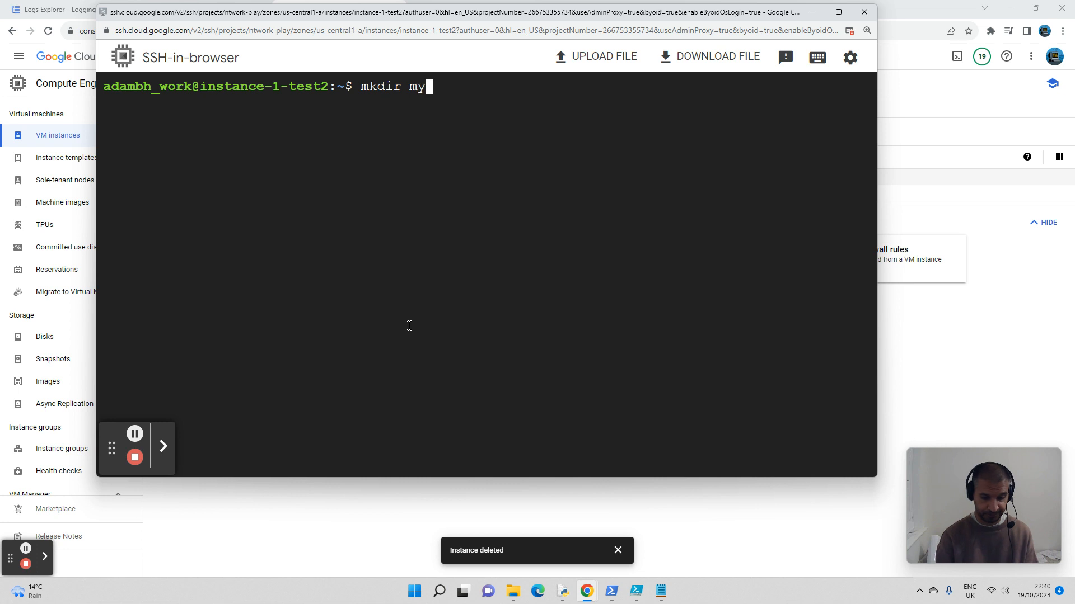
pyautogui.write('localfolder')
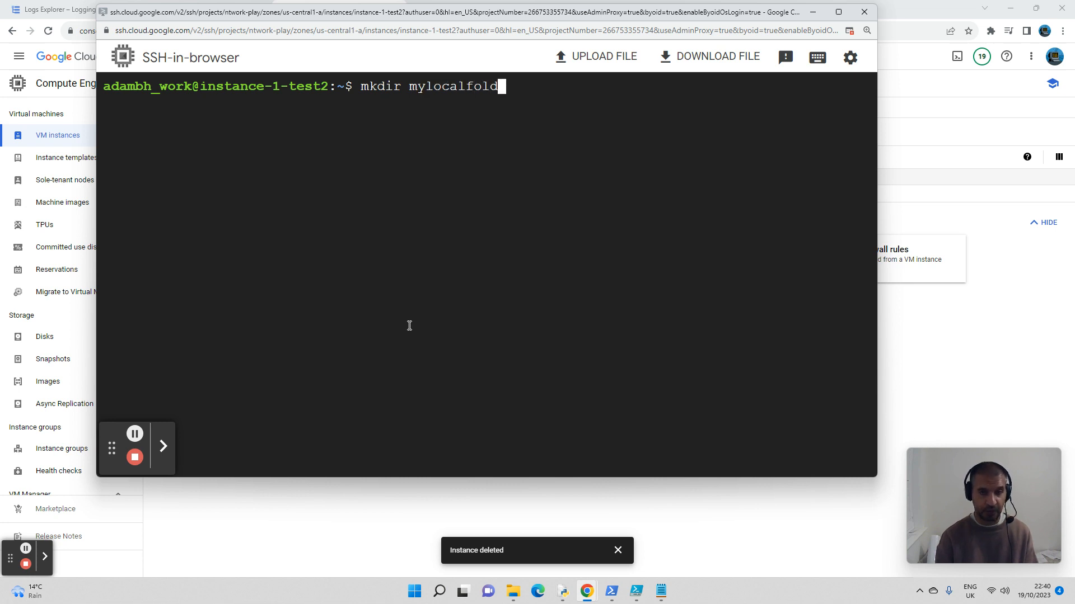
pyautogui.press('Return')
pyautogui.write('cd ')
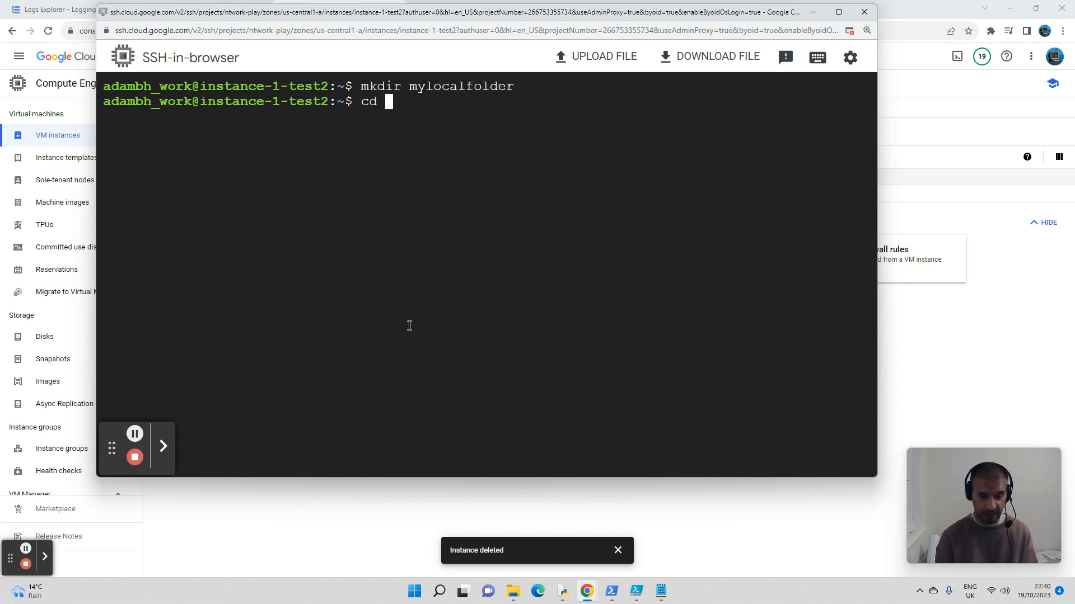
pyautogui.write('mylocalfolder/')
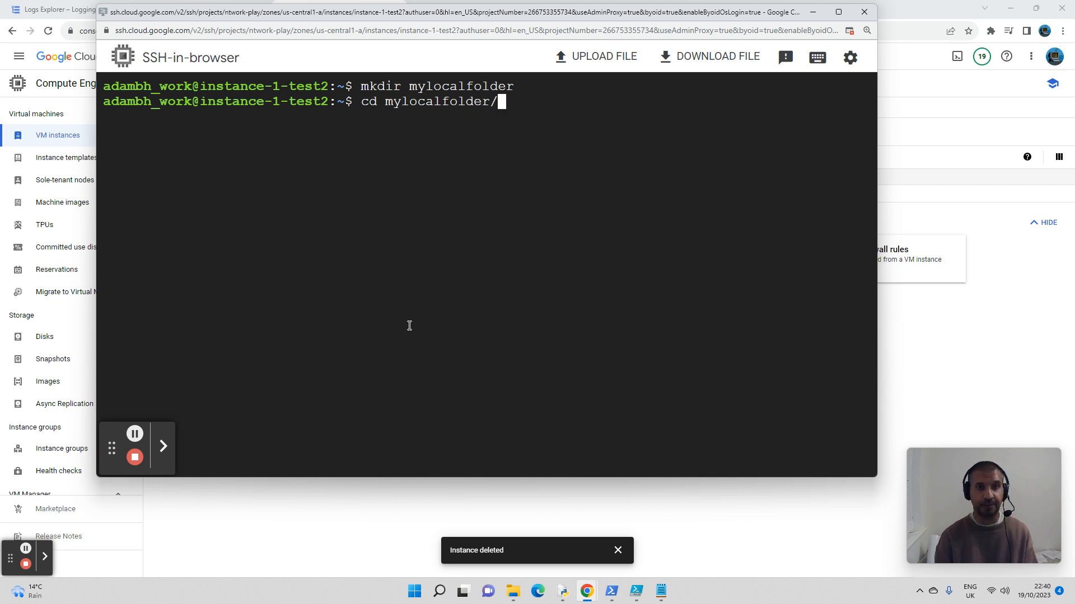
pyautogui.press('Return')
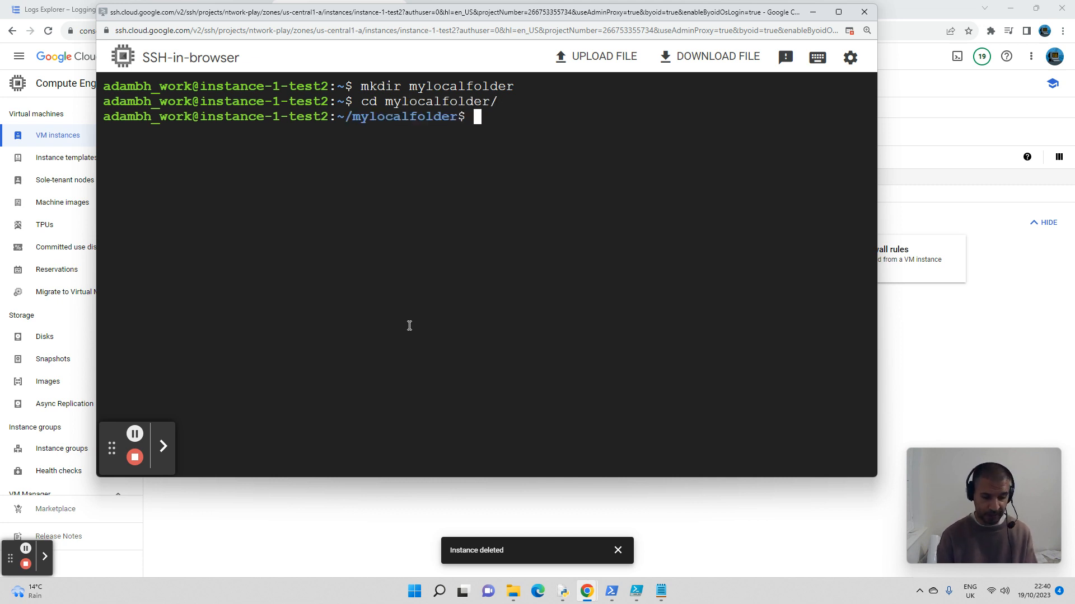
# Step: Copy all .txt files from gs://mytestbucket24/ into the current folder with gsutil cp, then list the folder's contents with dir
pyautogui.write('gsuti')
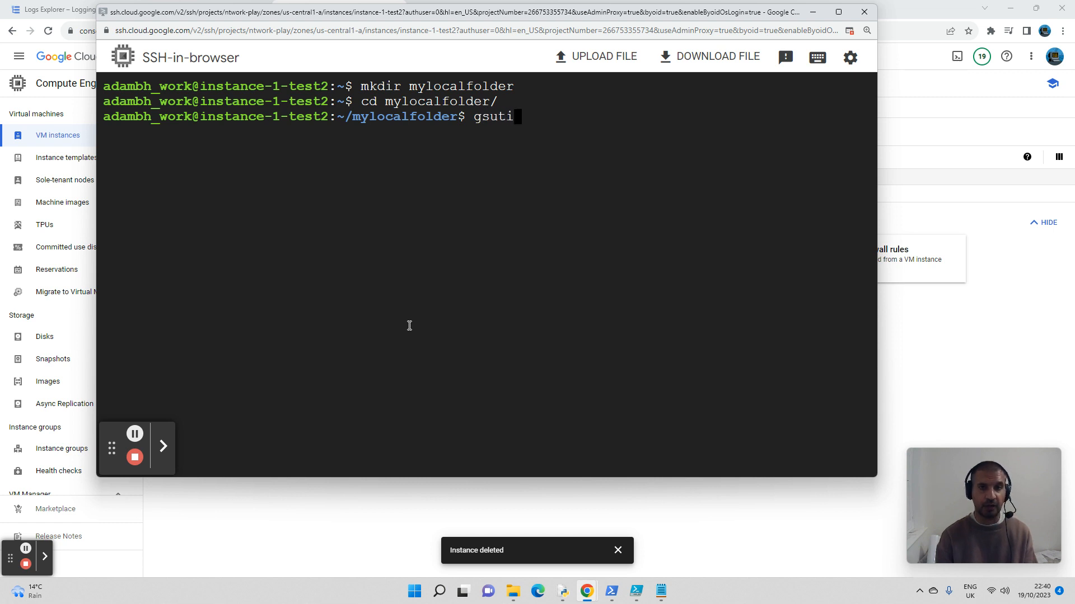
pyautogui.write('l c')
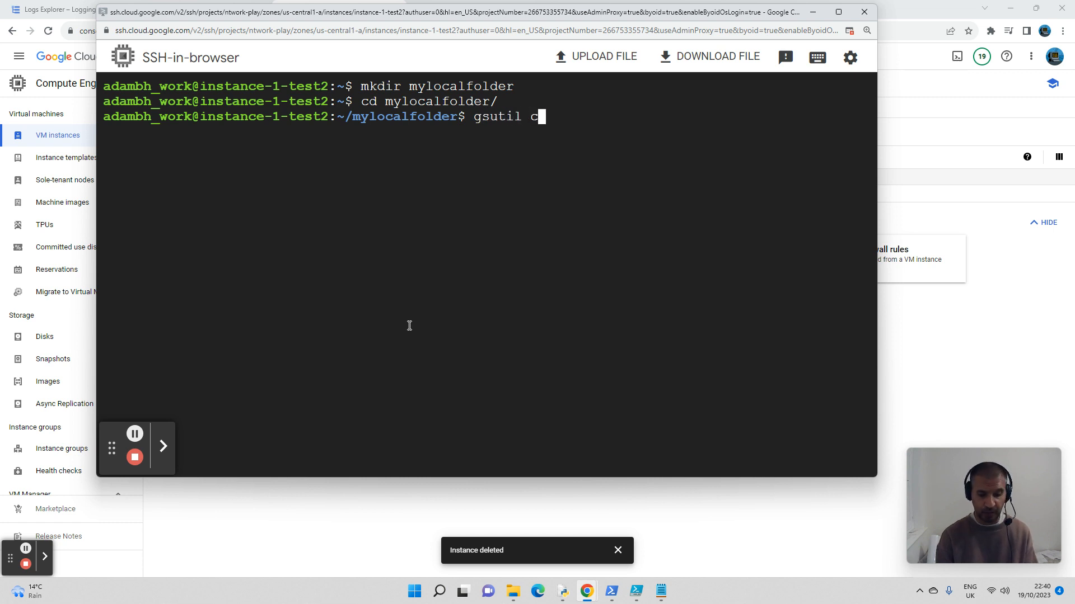
pyautogui.write('p g')
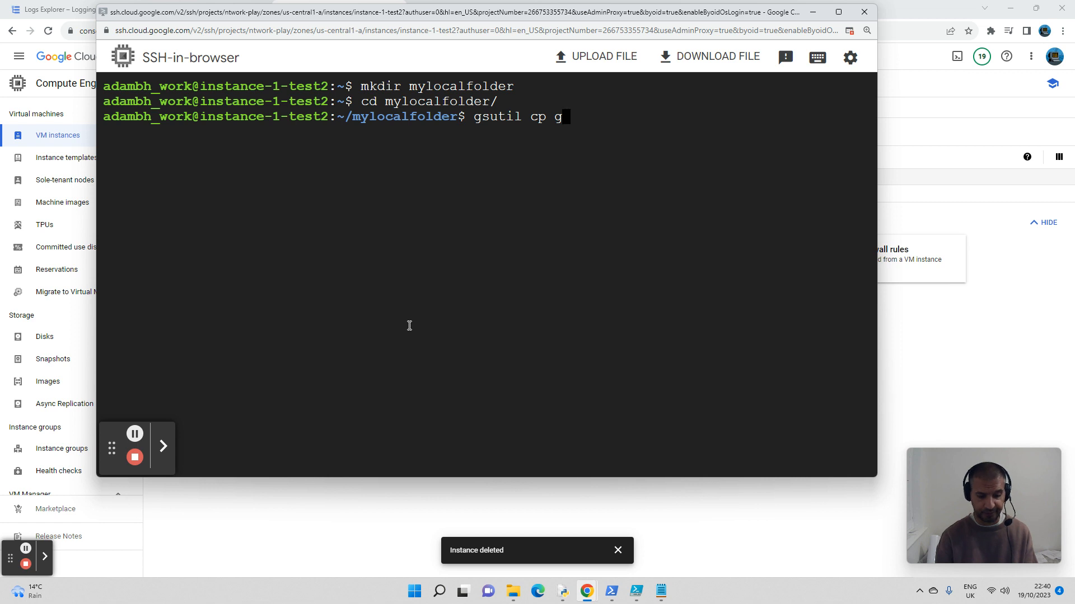
pyautogui.write('s://')
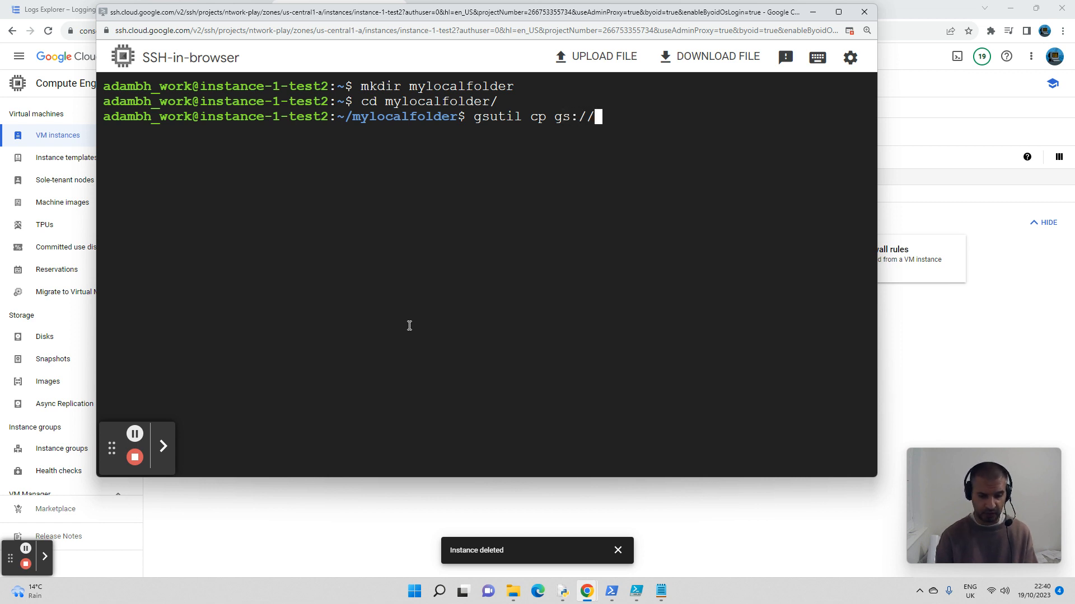
pyautogui.write('my')
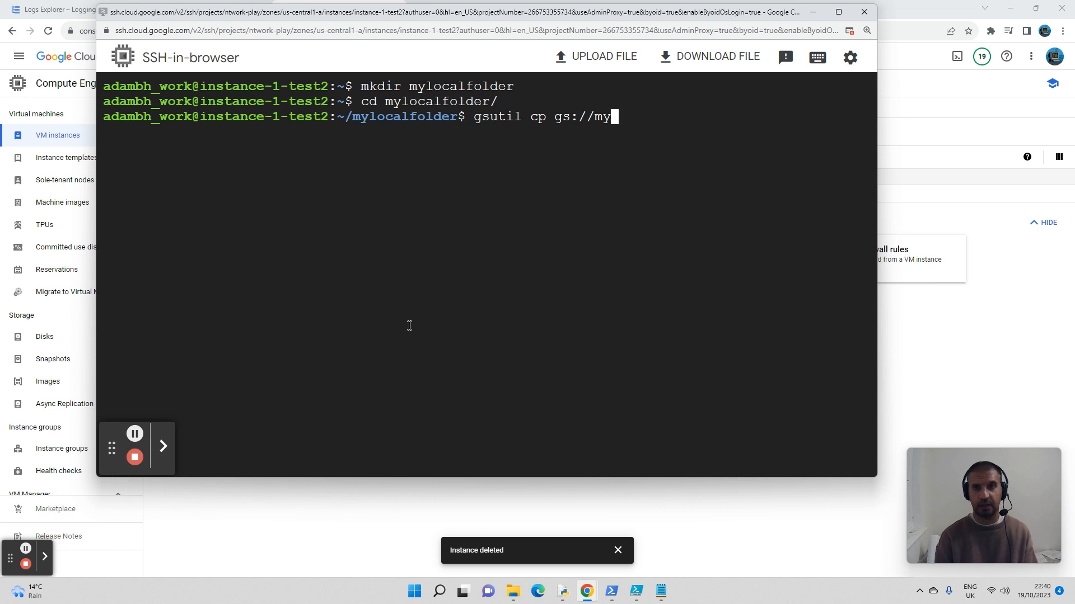
pyautogui.press('Tab')
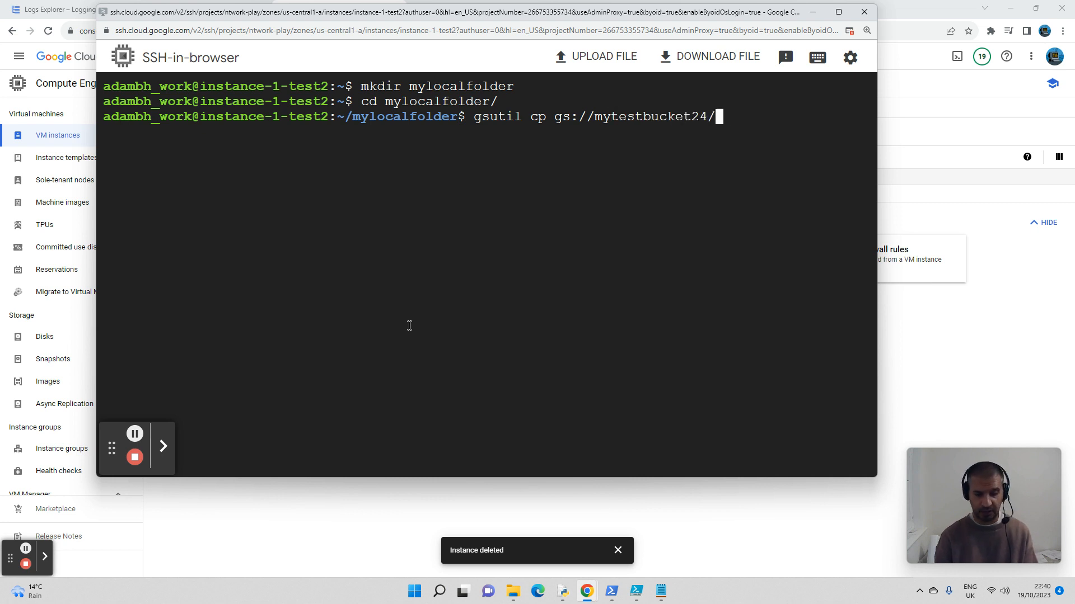
pyautogui.write('*')
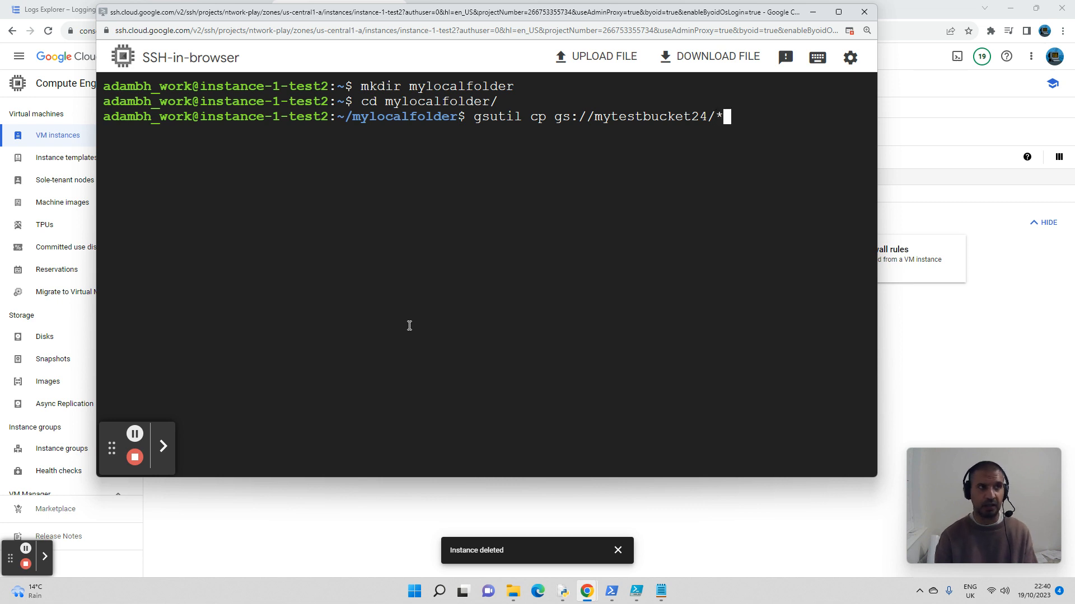
pyautogui.write('.')
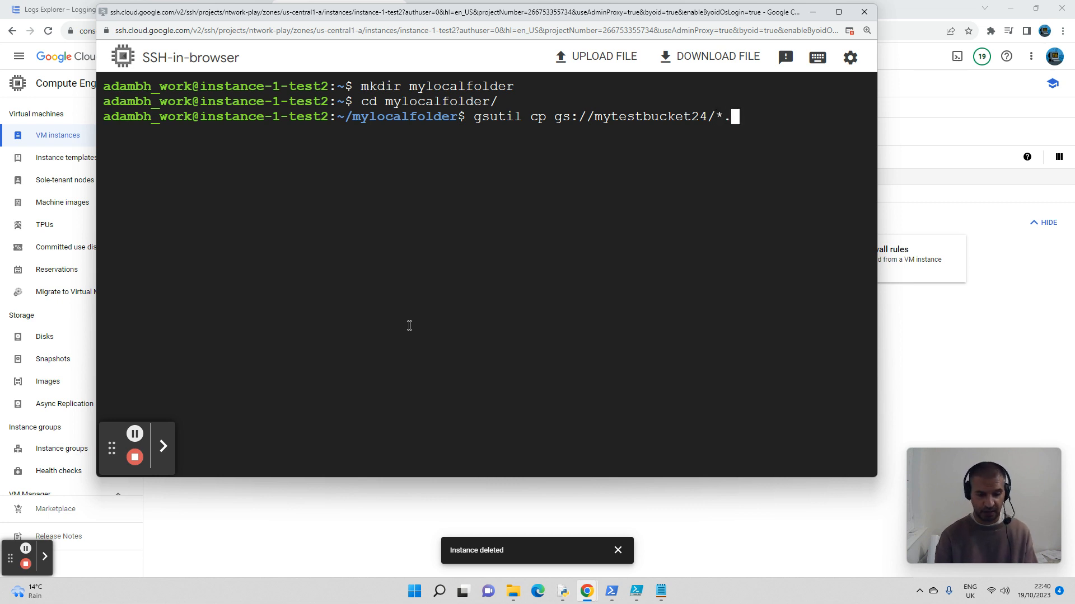
pyautogui.write('txt ')
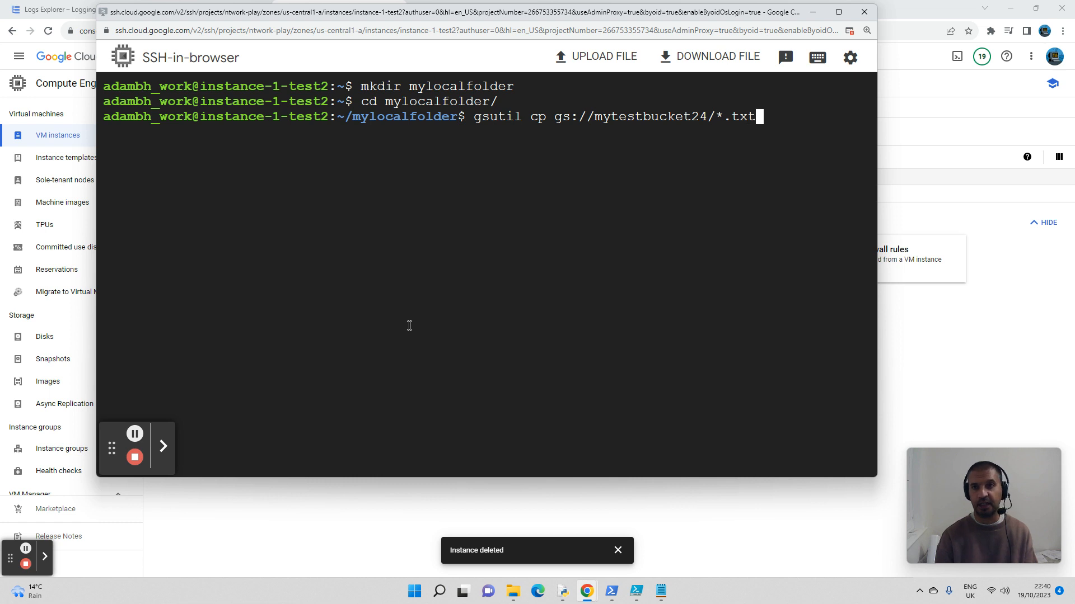
pyautogui.write('.')
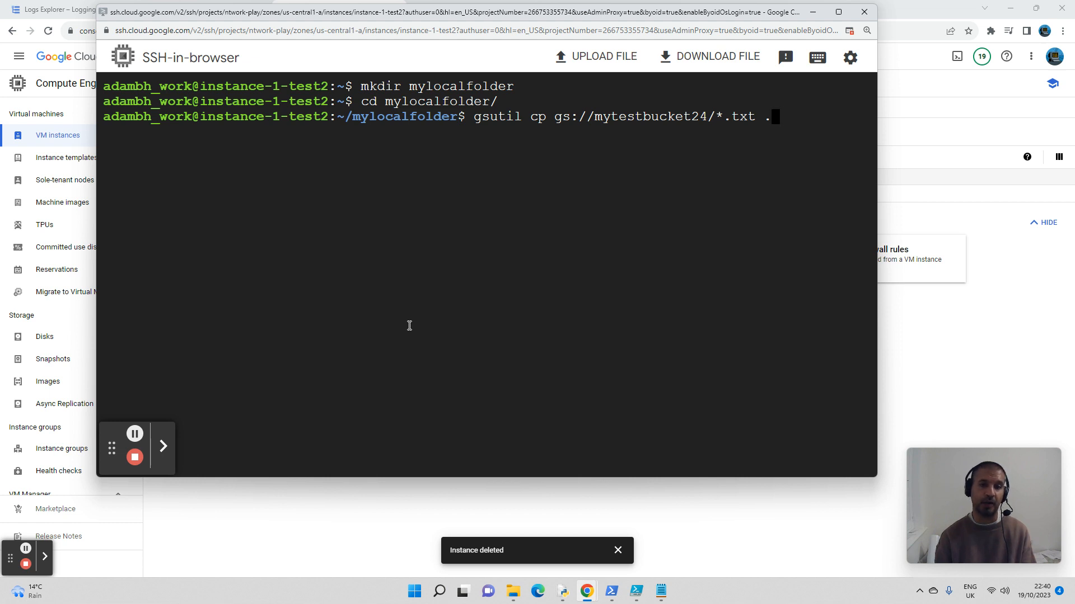
pyautogui.press('Return')
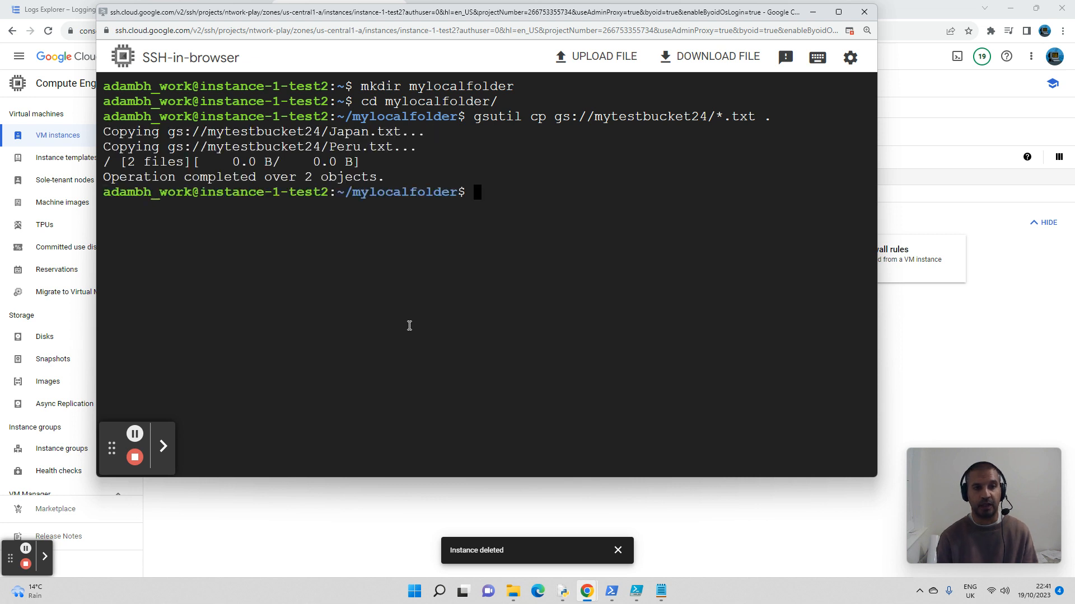
pyautogui.write('dir')
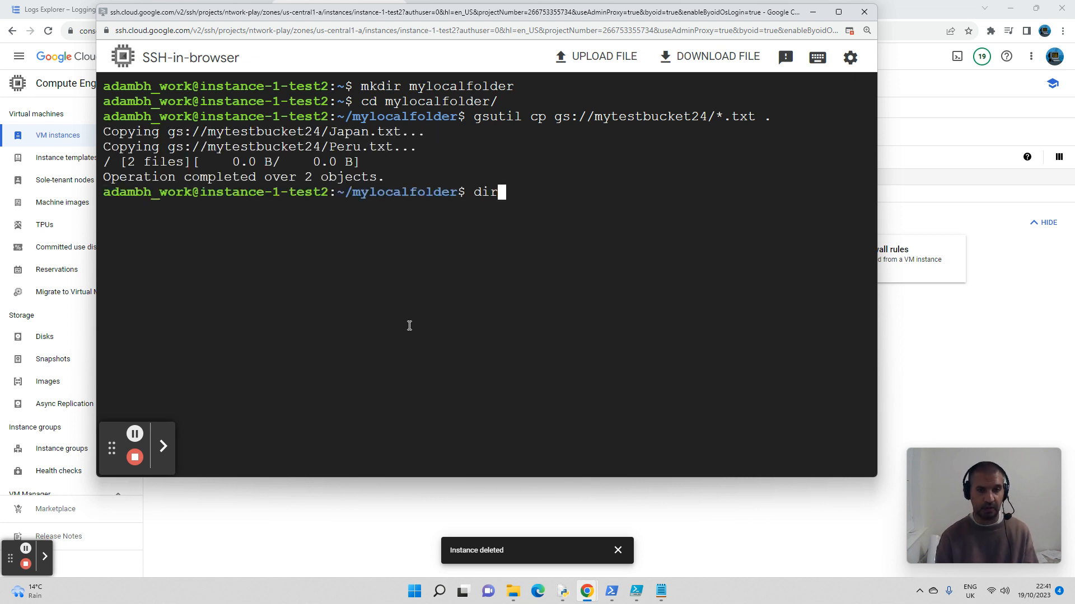
pyautogui.press('Return')
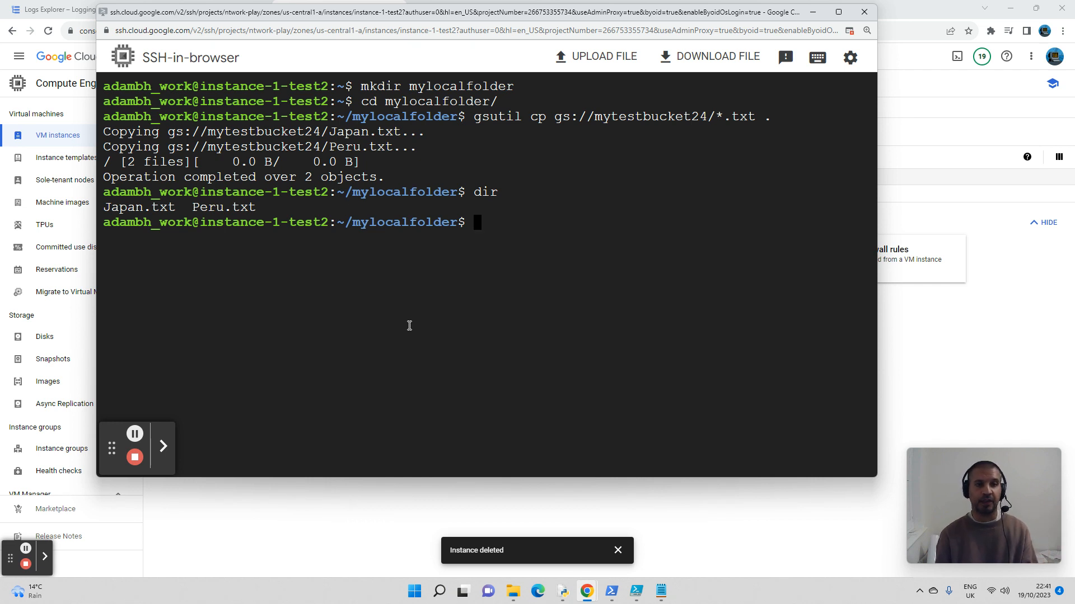
# Step: Return to the home directory with cd and open a new file named Italy.txt in nano
pyautogui.write('cd')
pyautogui.press('Return')
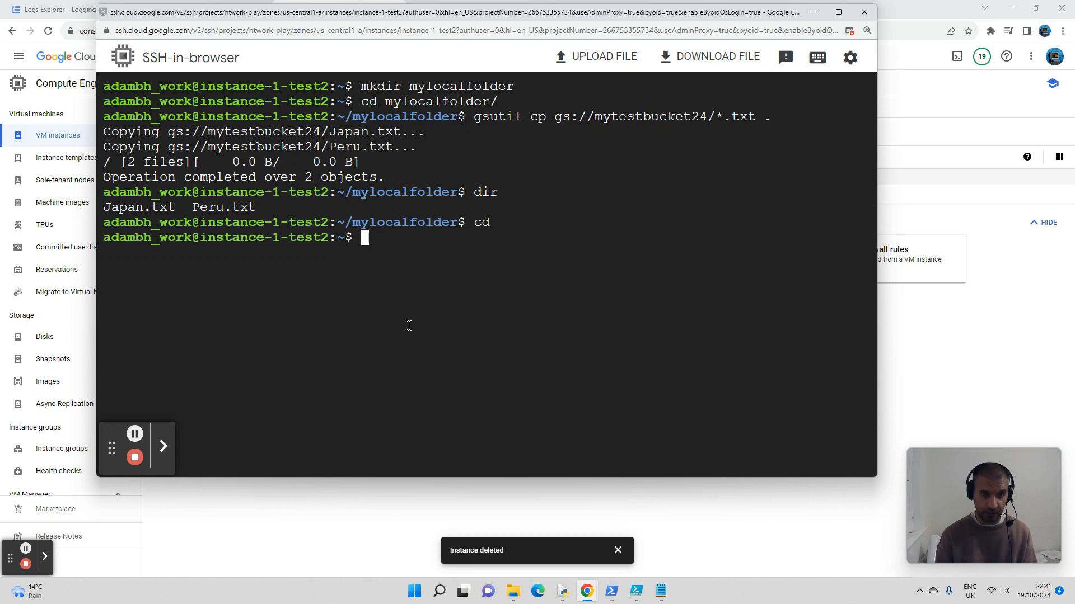
pyautogui.write('nano ')
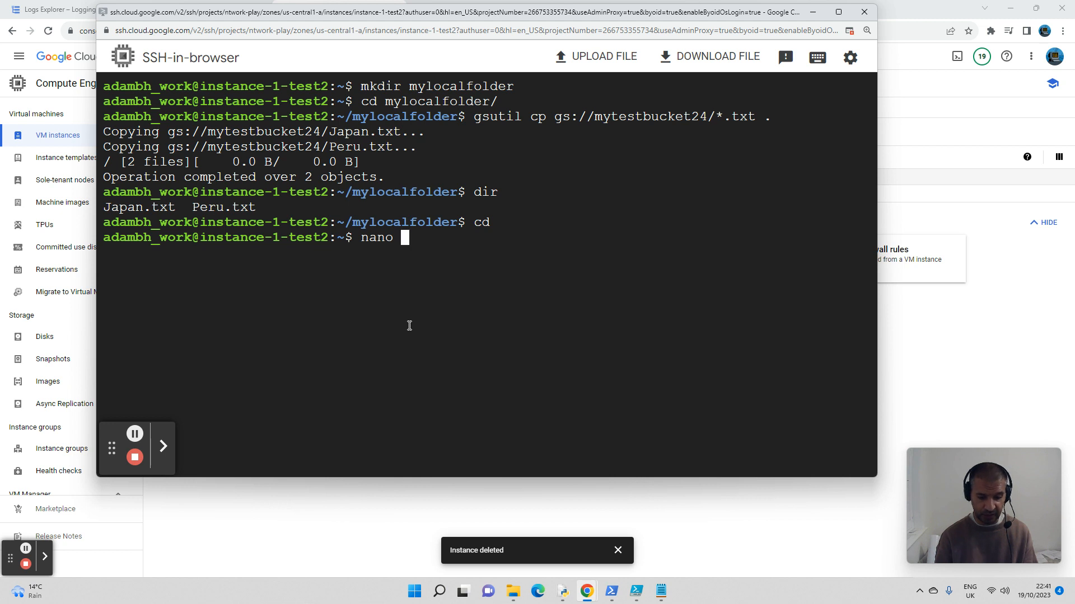
pyautogui.write('Ital')
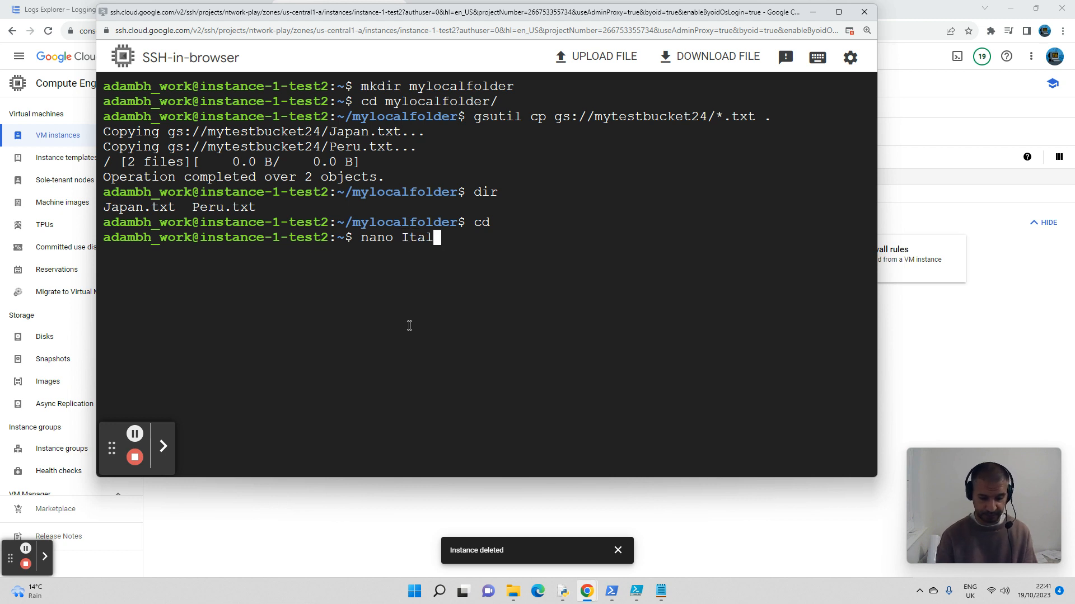
pyautogui.write('y.txt')
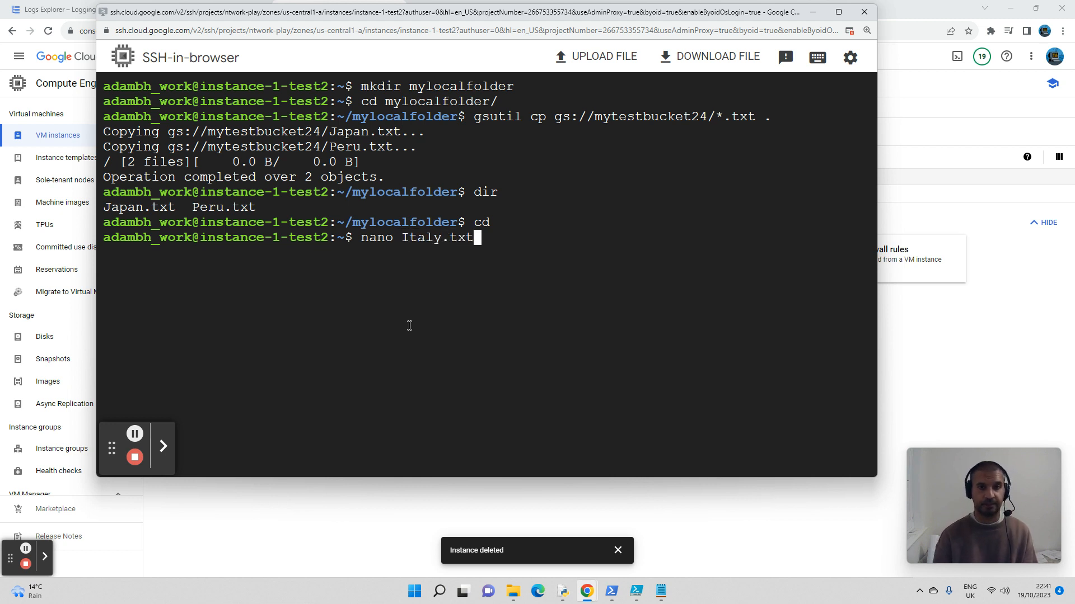
pyautogui.press('Return')
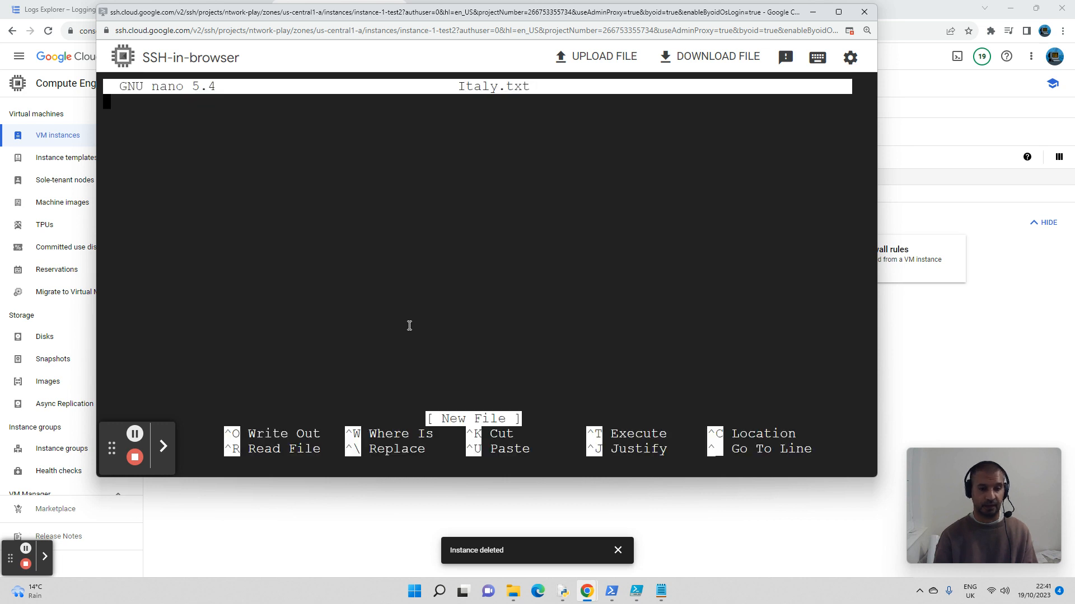
# Step: Enter Milan and Rome on separate lines in Italy.txt, save the file and exit nano
pyautogui.write('Milan')
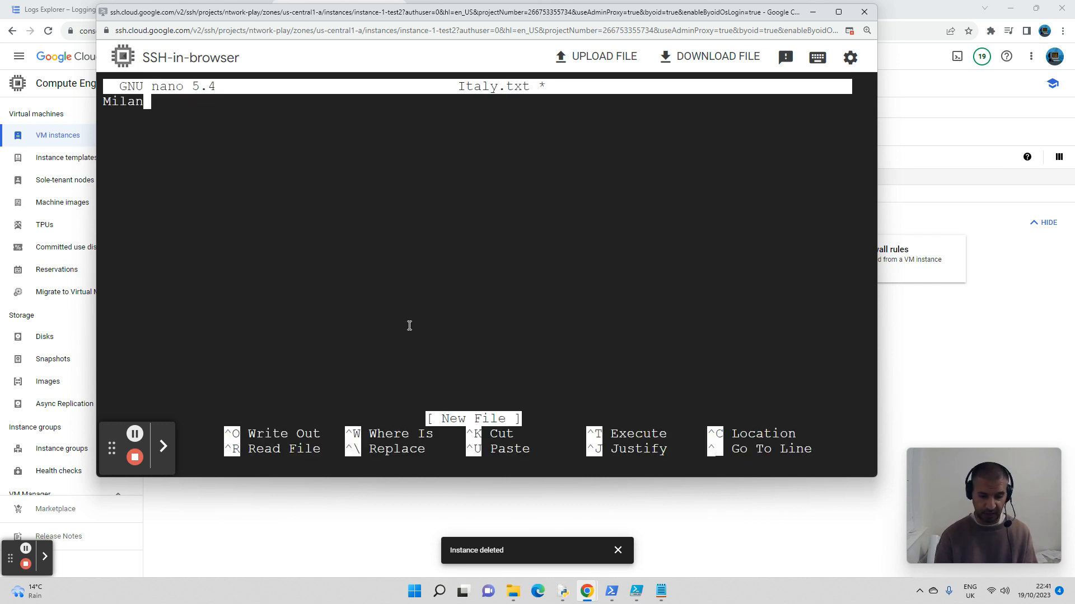
pyautogui.press('Return')
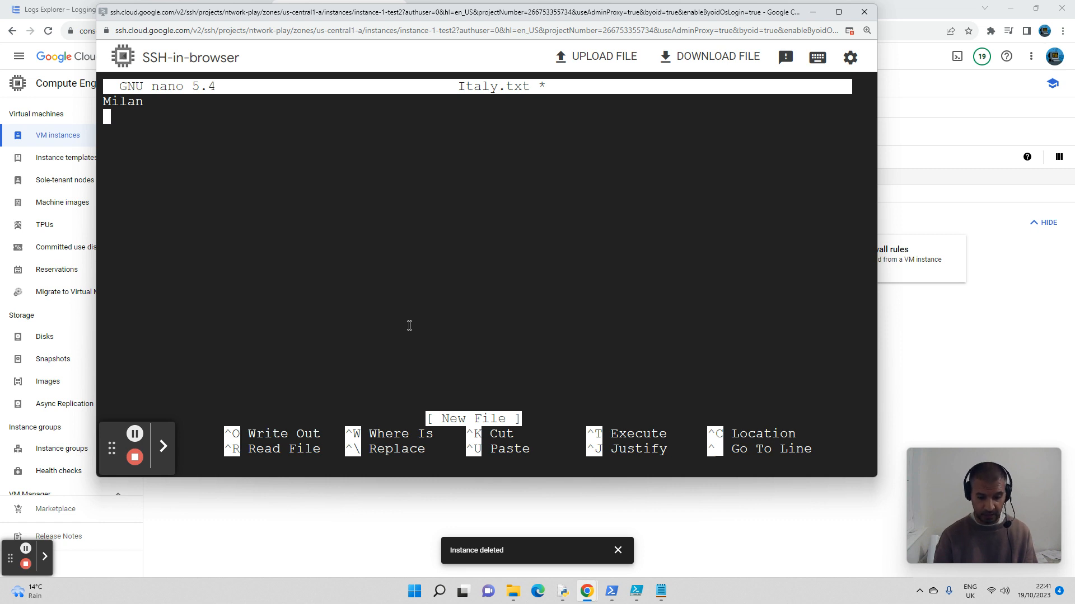
pyautogui.write('Rome')
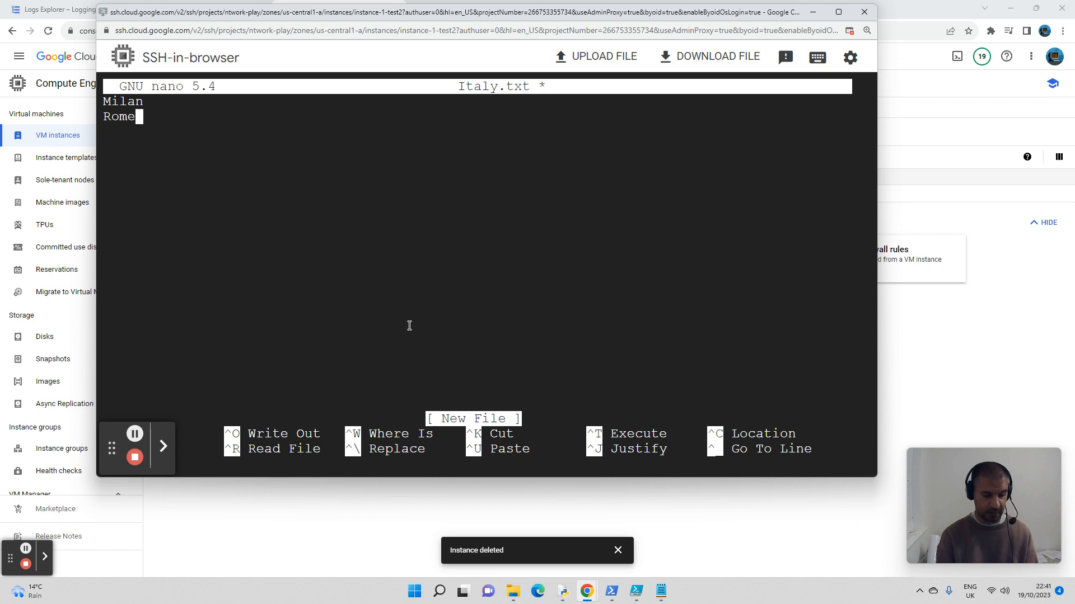
pyautogui.hotkey('ctrl', 'o')
pyautogui.press('Return')
pyautogui.hotkey('ctrl', 'x')
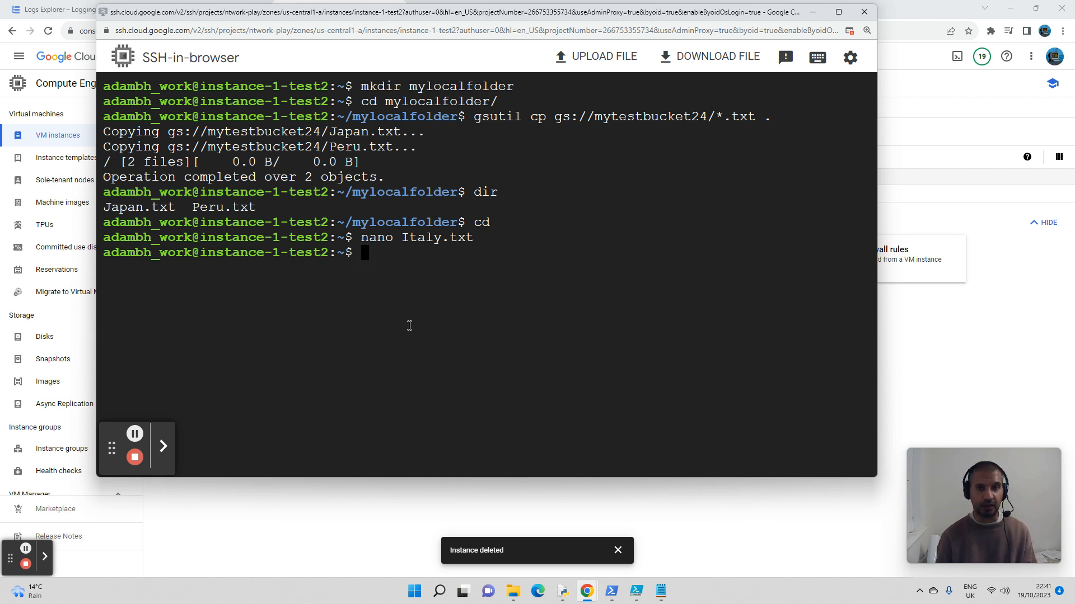
# Step: Try to upload Italy.txt to gs://mytestbucket24/ with gsutil cp -r
pyautogui.write('gsuti')
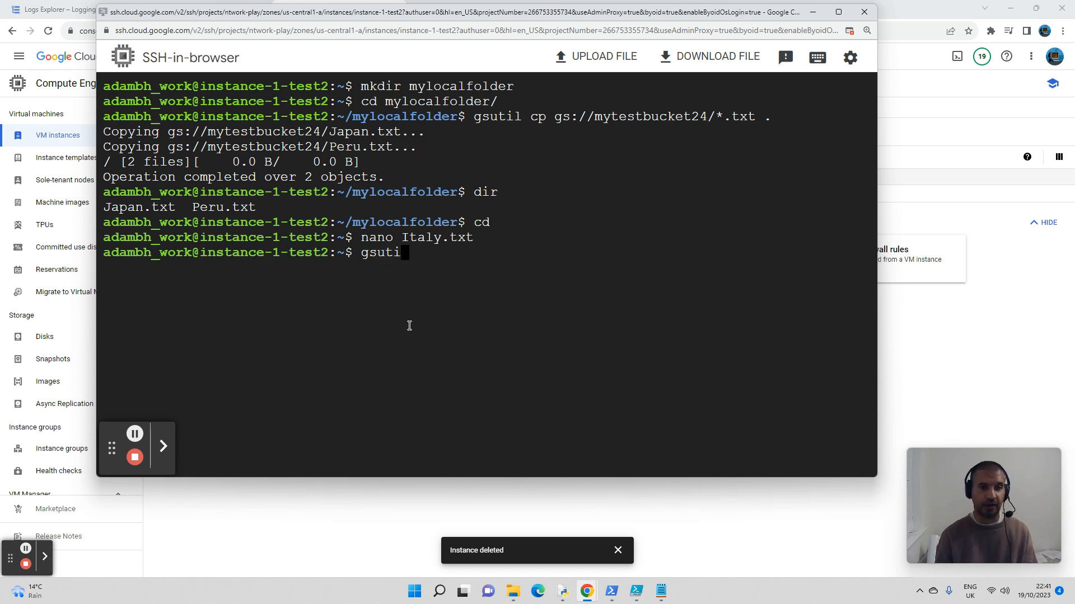
pyautogui.write('l cp -r ')
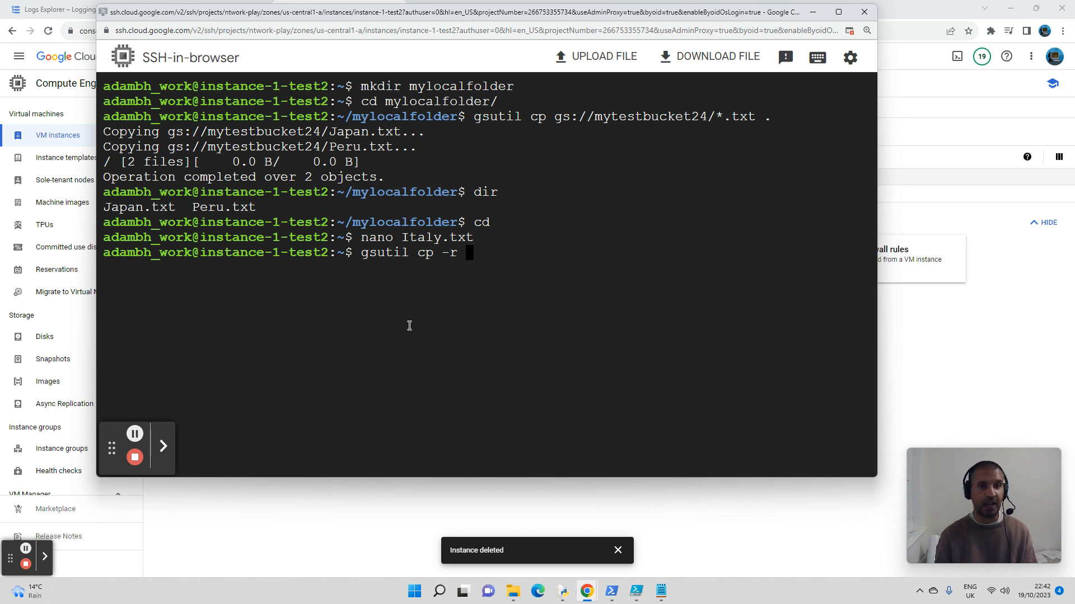
pyautogui.write('It')
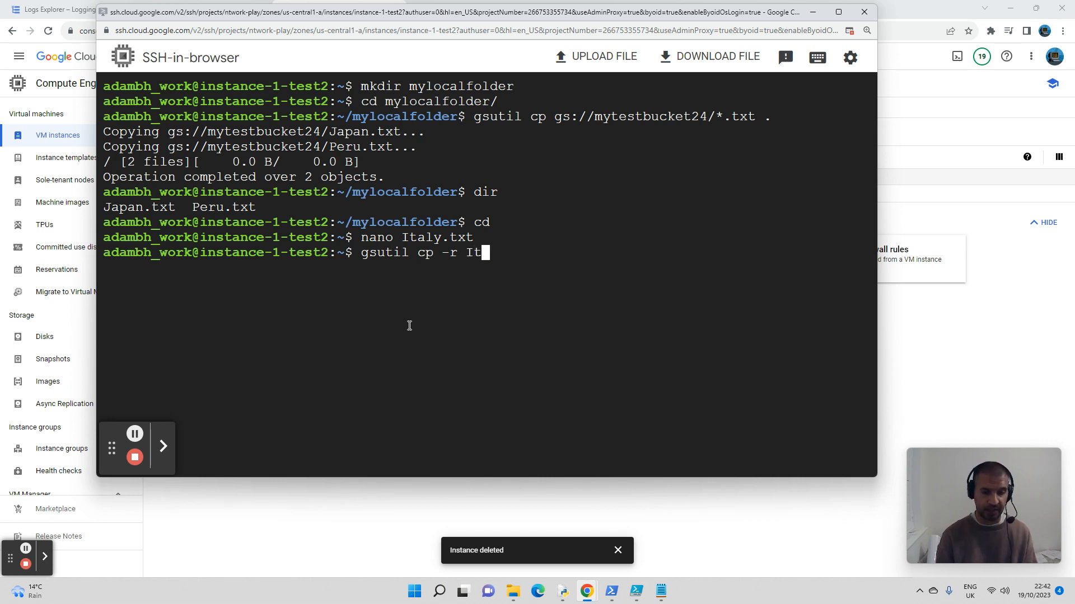
pyautogui.press('Tab')
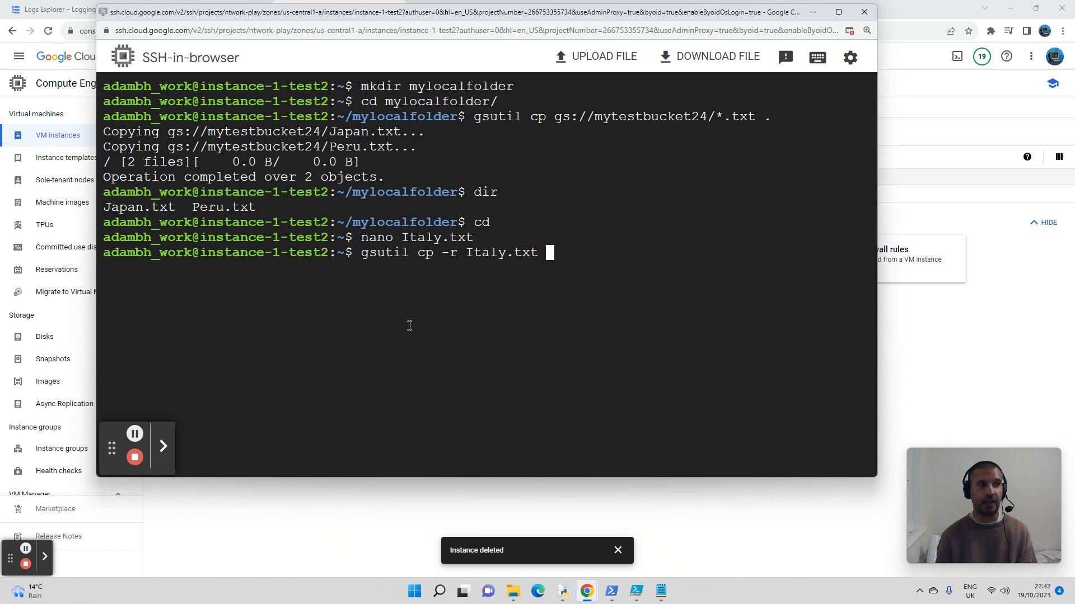
pyautogui.write('gs')
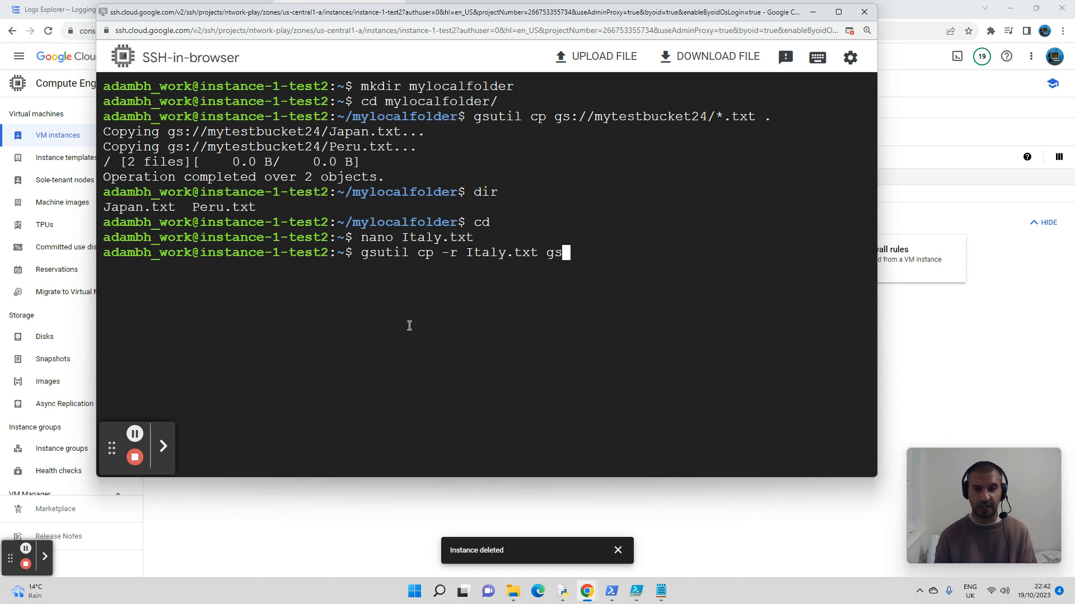
pyautogui.write(':')
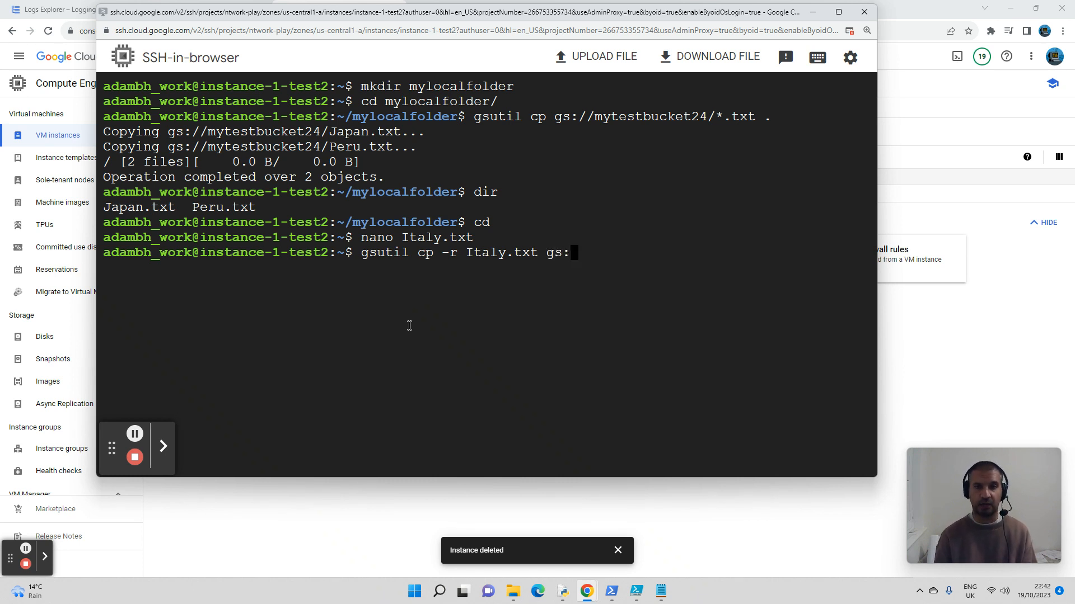
pyautogui.write('//my')
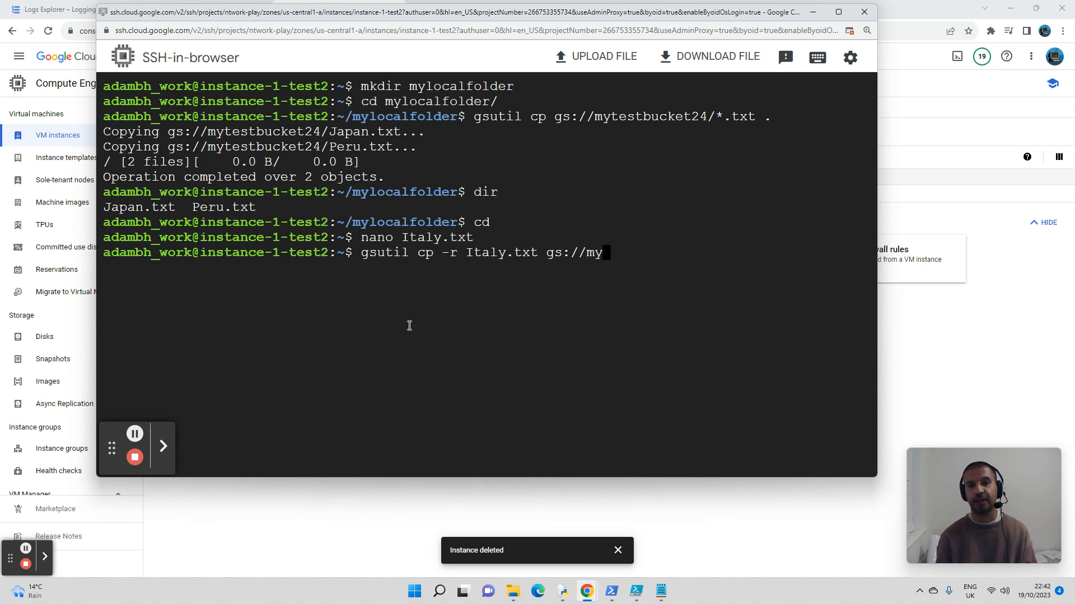
pyautogui.press('Tab')
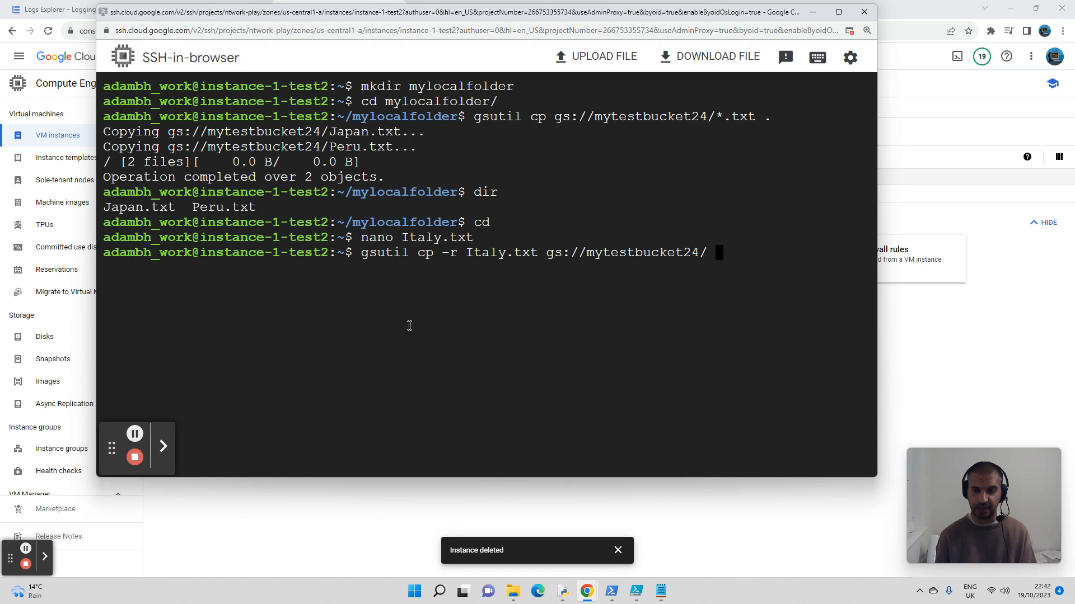
pyautogui.press('Return')
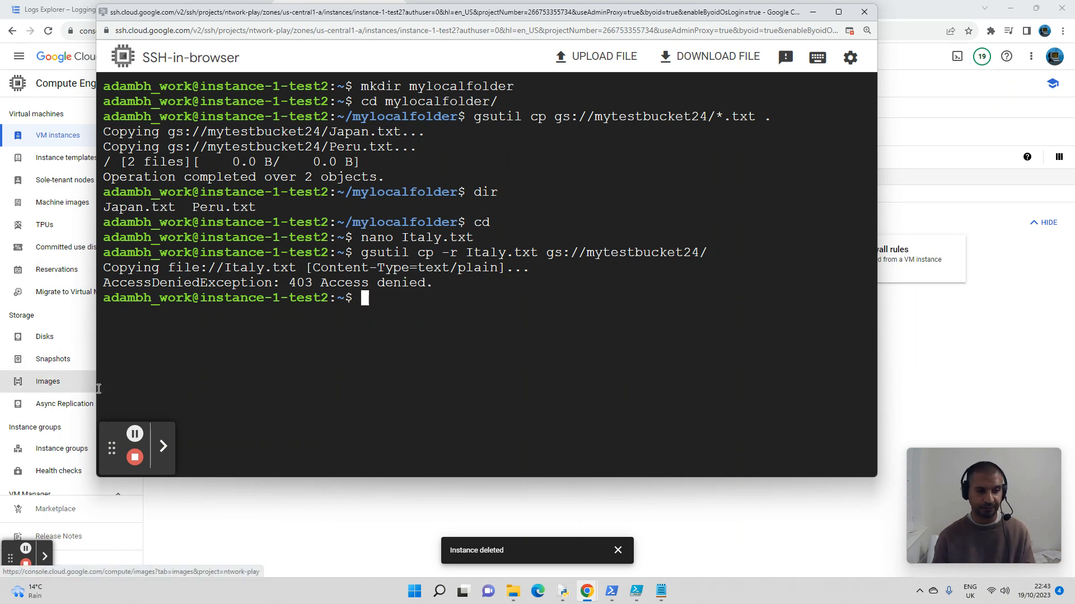
pyautogui.click(25, 548)
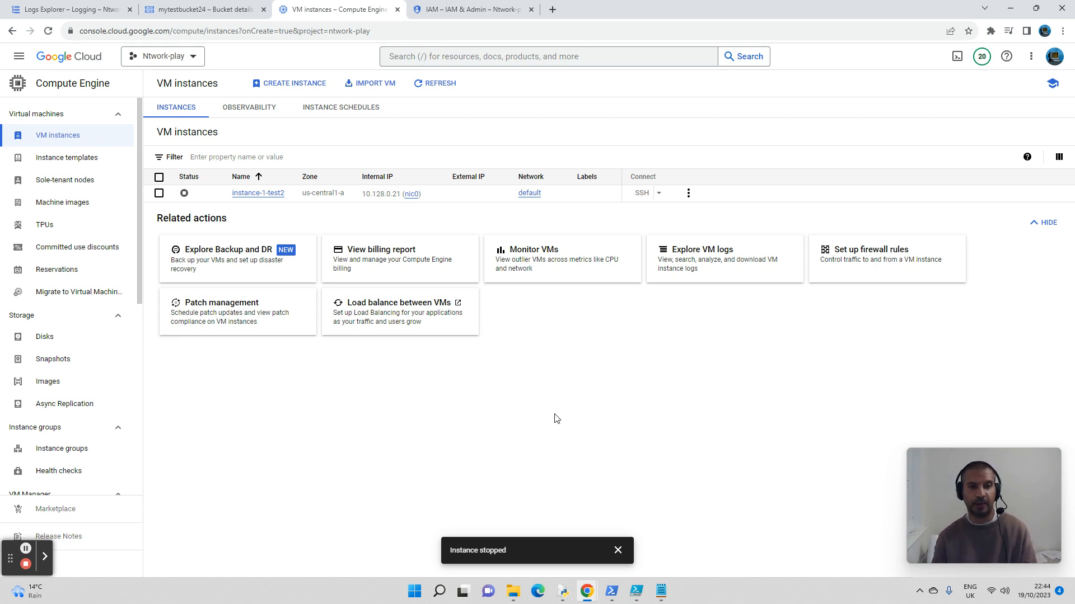
# Step: Open the details of the stopped VM instance-1-test2 and expand its Cloud API access scopes
pyautogui.click(265, 194)
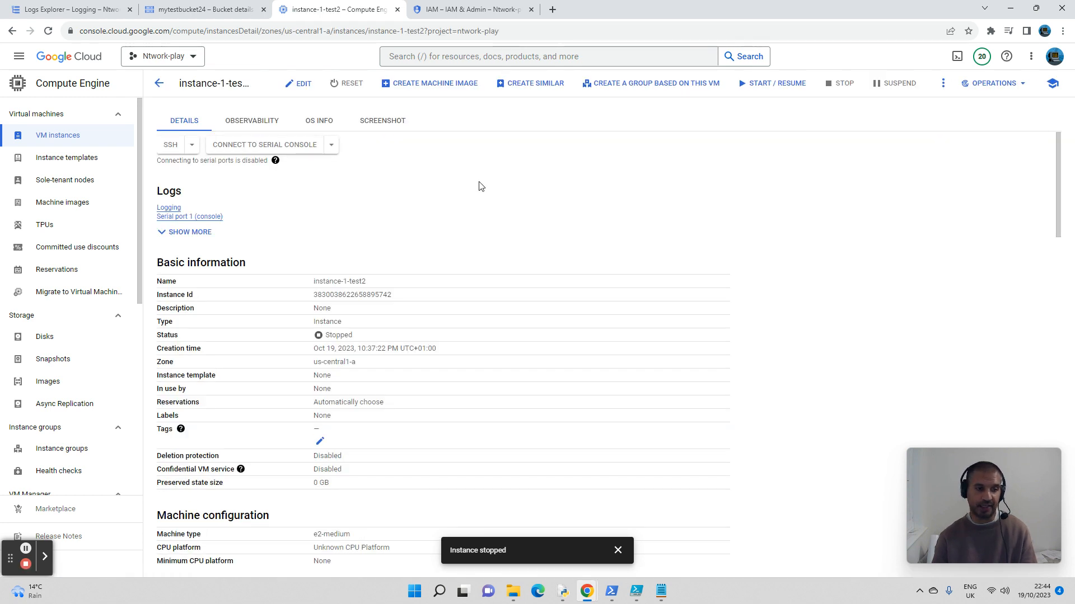
pyautogui.scroll(-8, 479, 186)
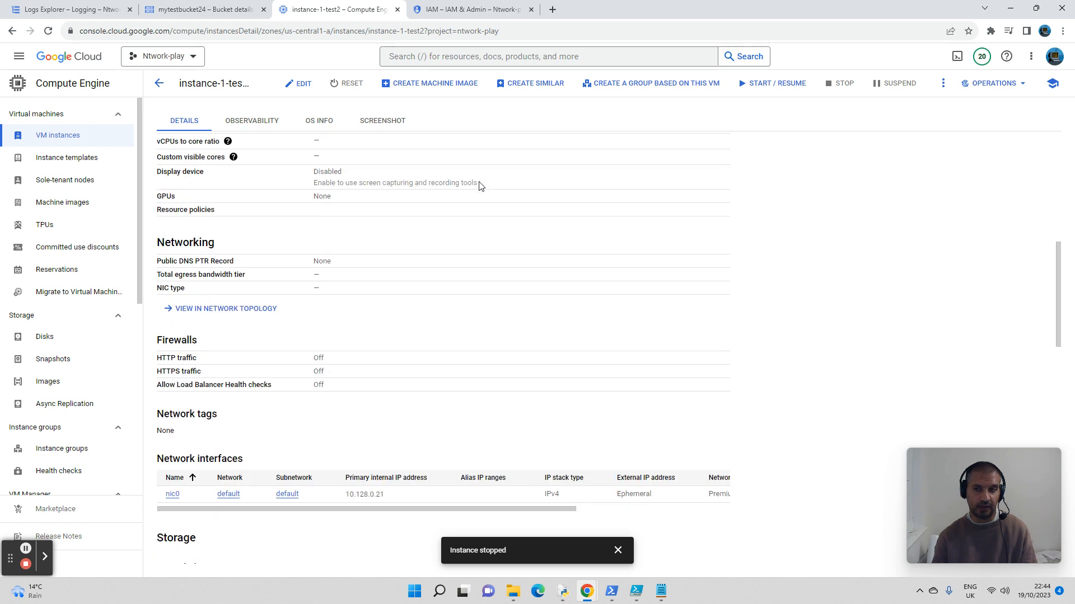
pyautogui.scroll(-5, 479, 186)
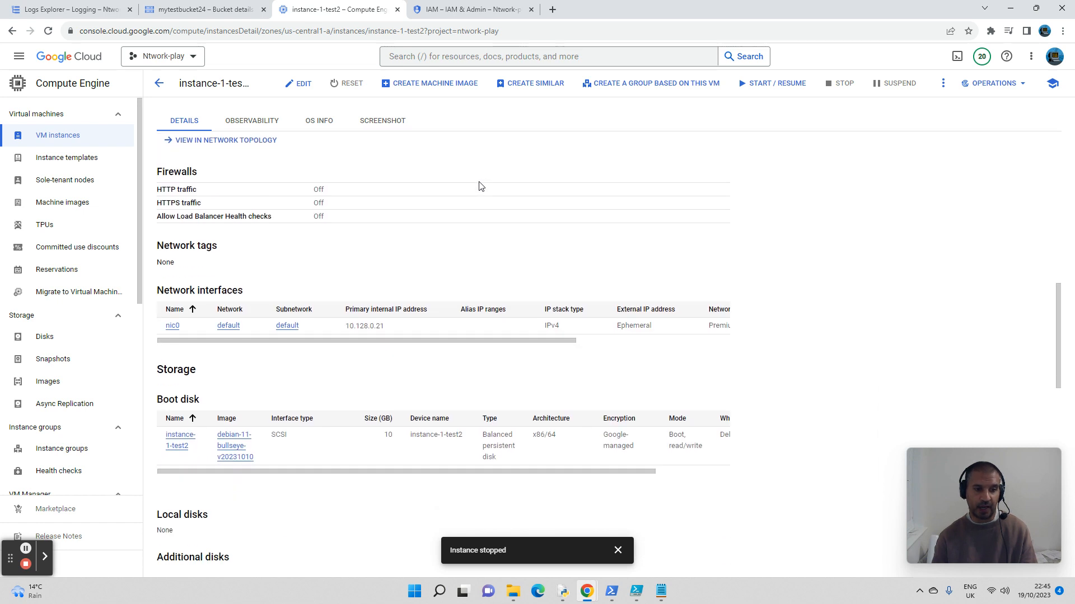
pyautogui.scroll(-6, 479, 186)
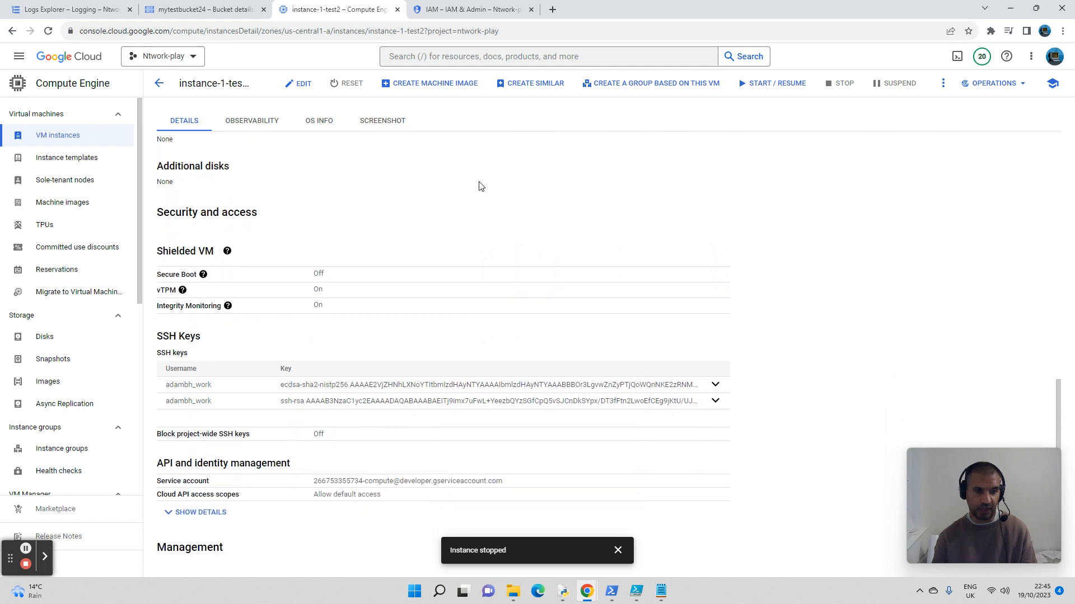
pyautogui.scroll(-5, 480, 186)
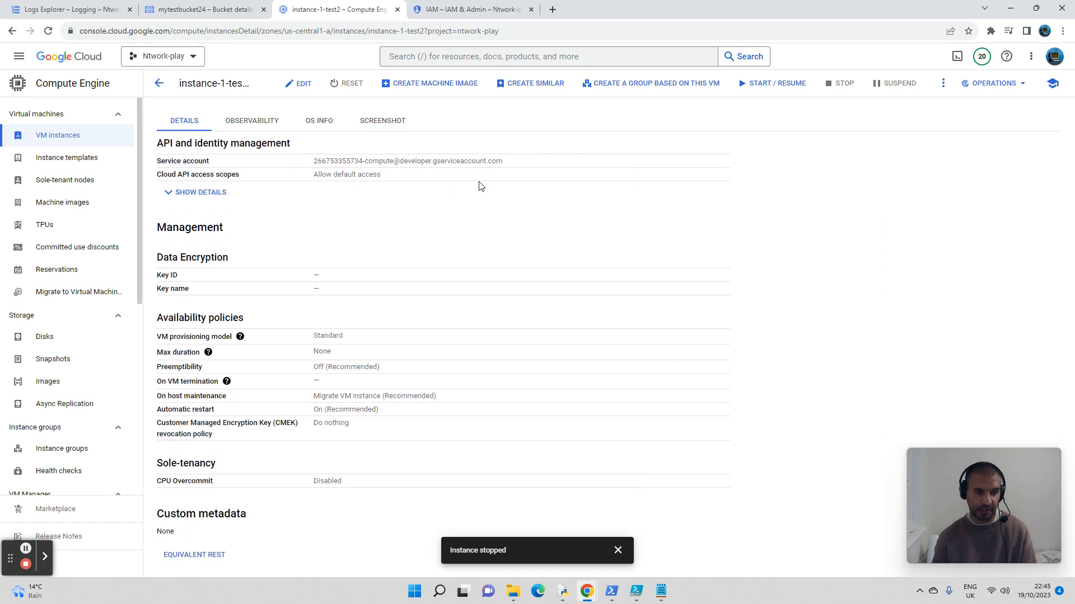
pyautogui.scroll(2, 480, 186)
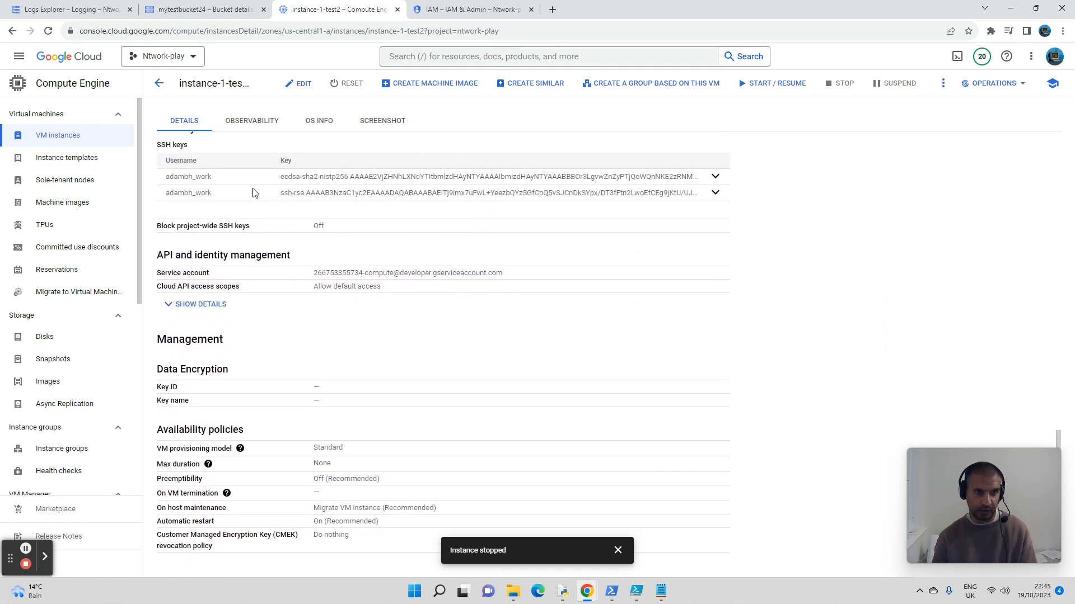
pyautogui.click(165, 309)
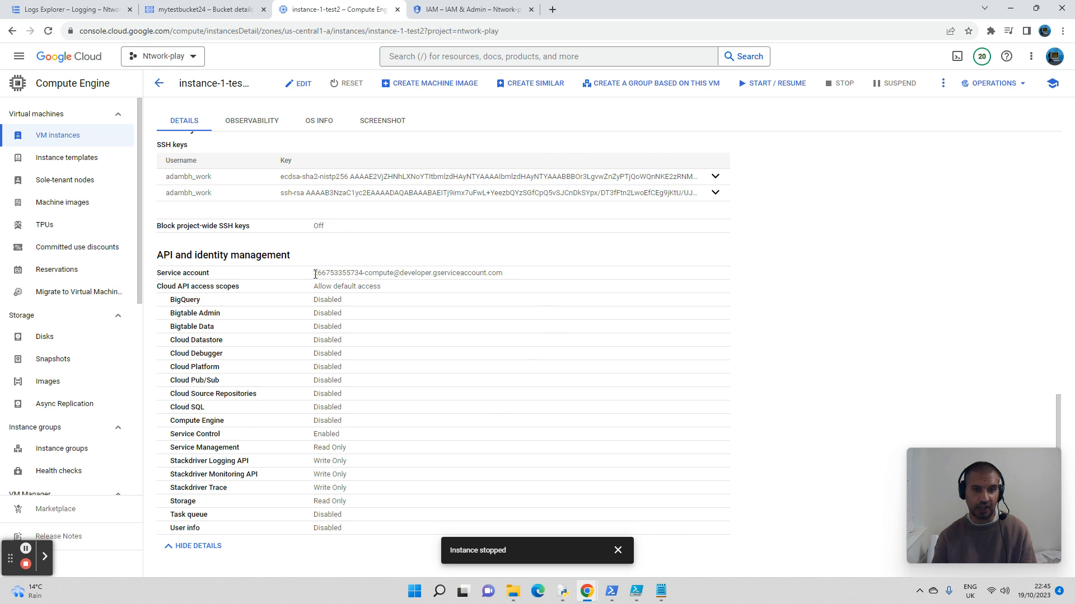
# Step: Copy the VM's service account e-mail into a blank Notepad document, discarding the unsaved notes there
pyautogui.moveTo(315, 274); pyautogui.dragTo(520, 277)
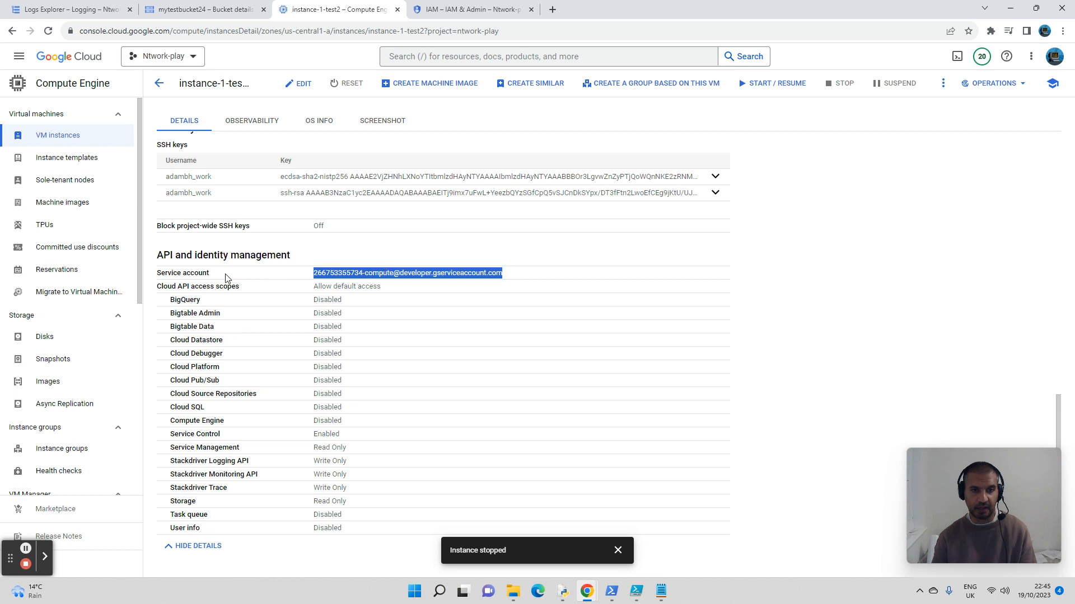
pyautogui.rightClick(363, 273)
pyautogui.click(409, 284)
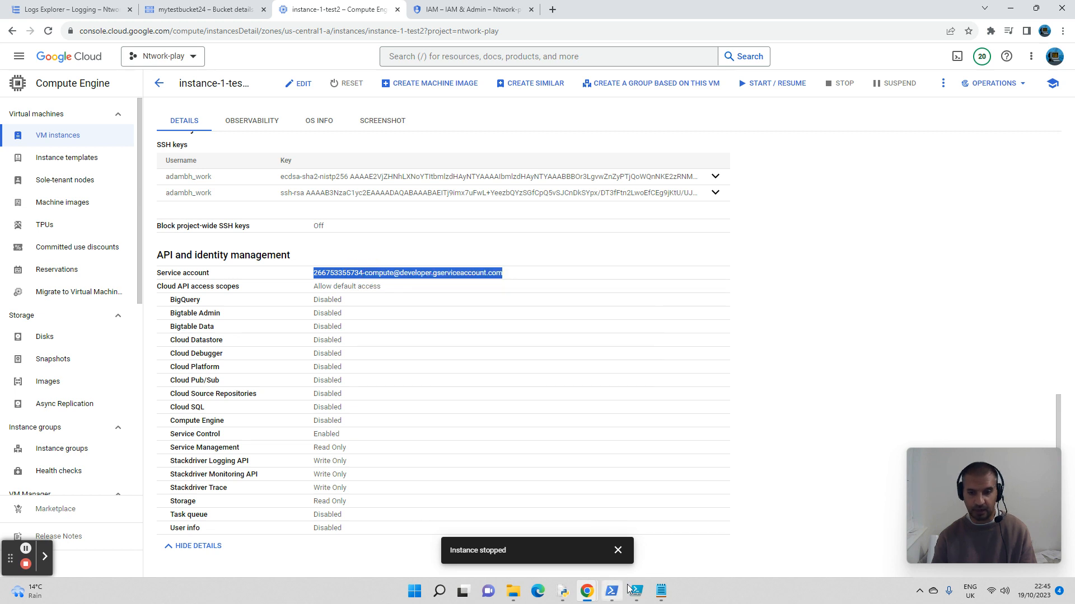
pyautogui.click(661, 591)
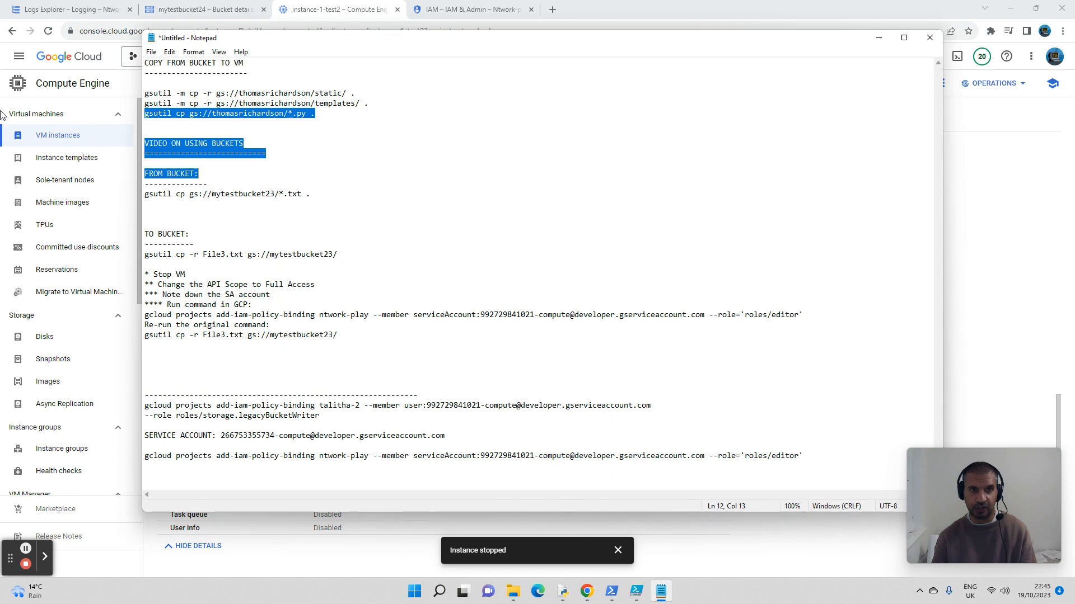
pyautogui.click(151, 52)
pyautogui.click(160, 159)
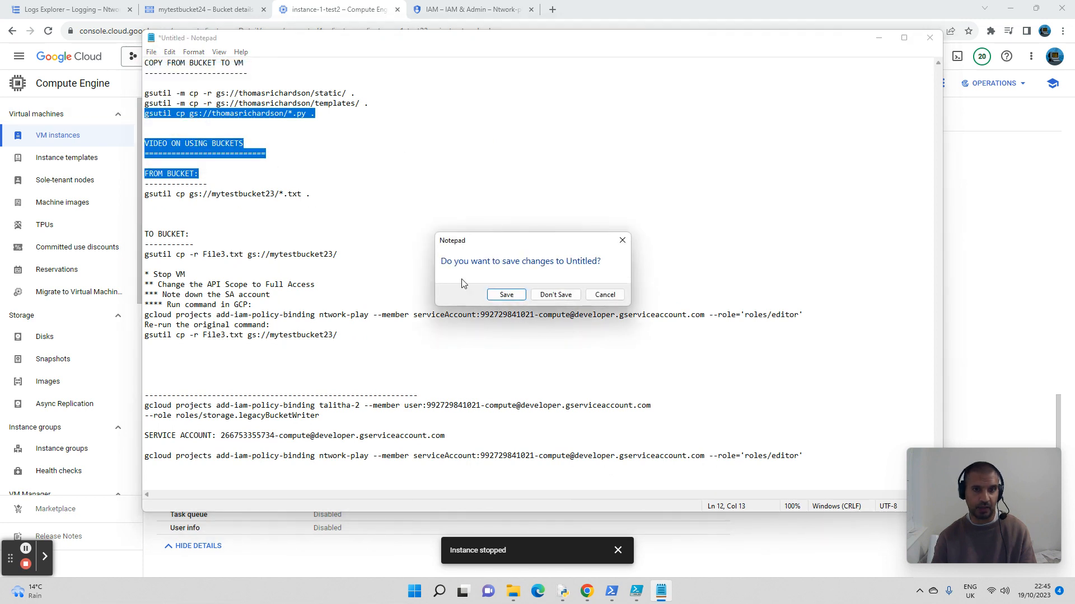
pyautogui.click(556, 295)
pyautogui.rightClick(286, 100)
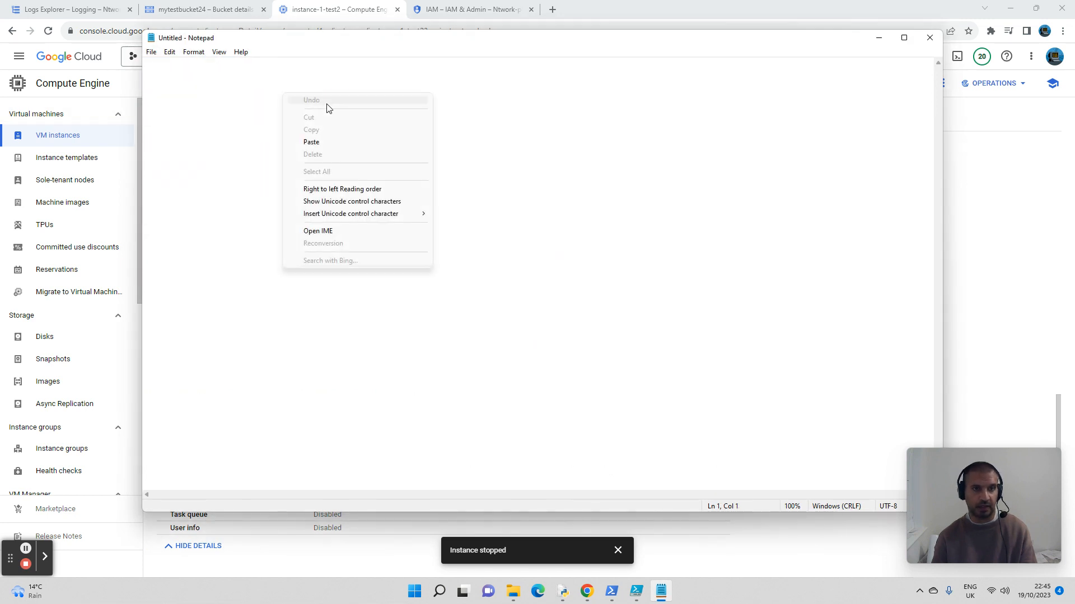
pyautogui.click(329, 141)
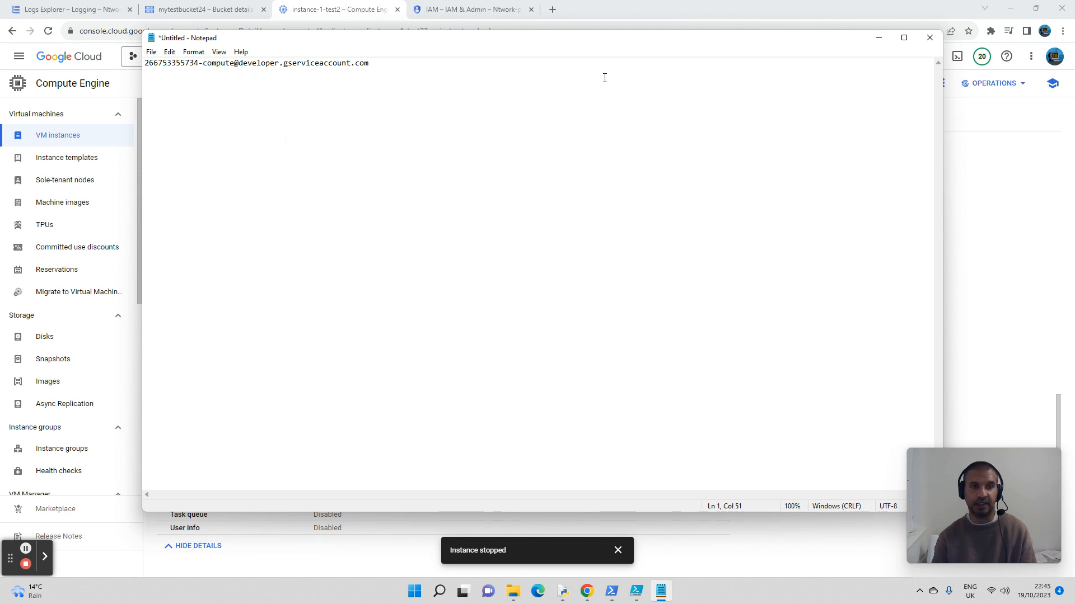
pyautogui.click(878, 44)
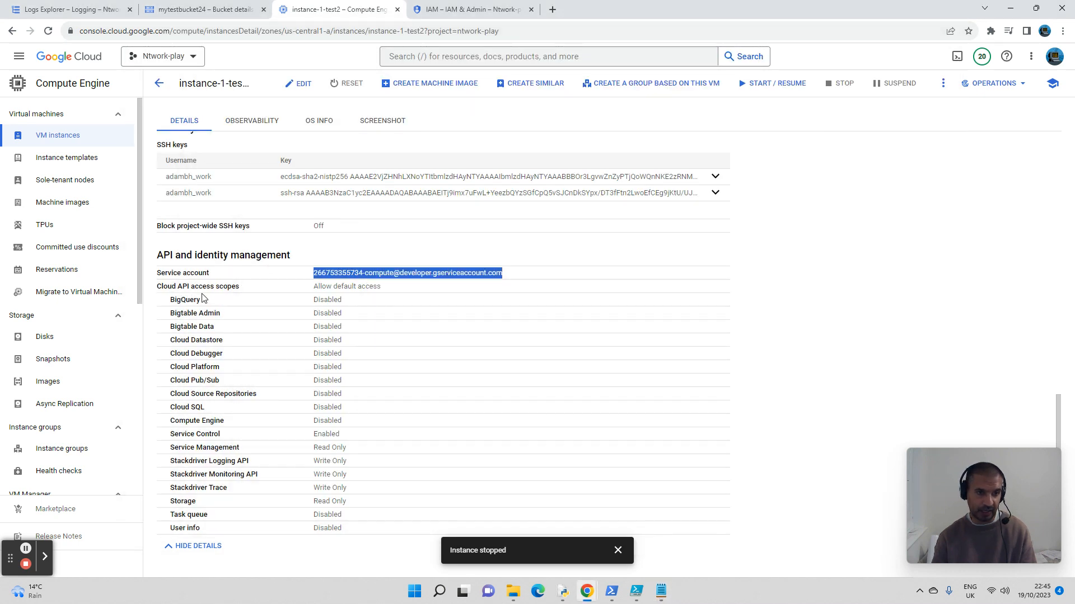
# Step: Check the VM's Storage access scope, then open instance-1-test2 for editing and switch its access scopes to Set access for each API
pyautogui.scroll(-2, 273, 372)
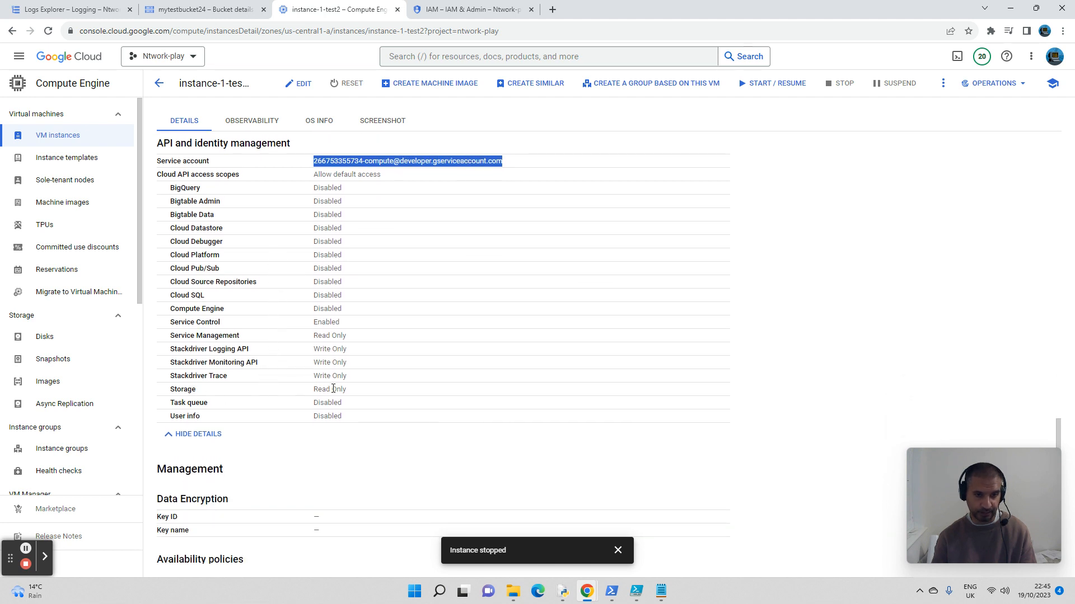
pyautogui.doubleClick(333, 389)
pyautogui.scroll(7, 417, 365)
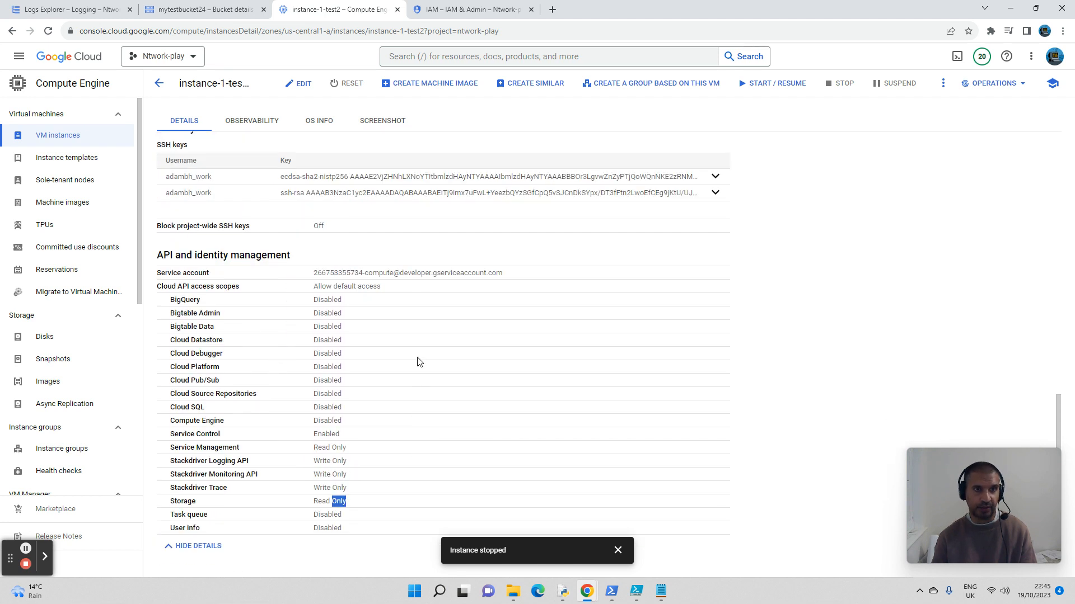
pyautogui.scroll(9, 417, 362)
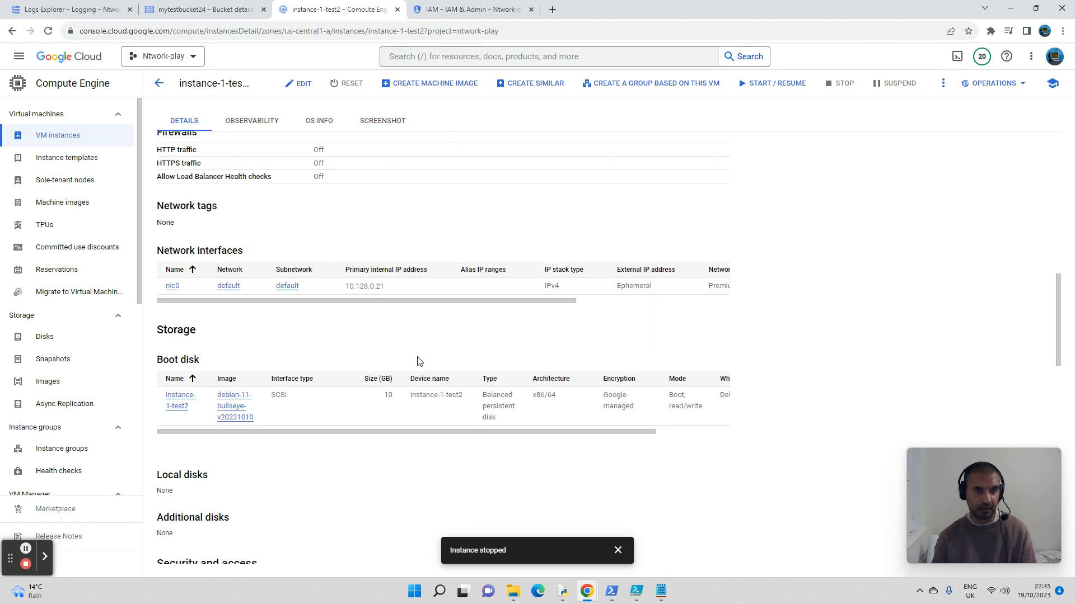
pyautogui.click(302, 86)
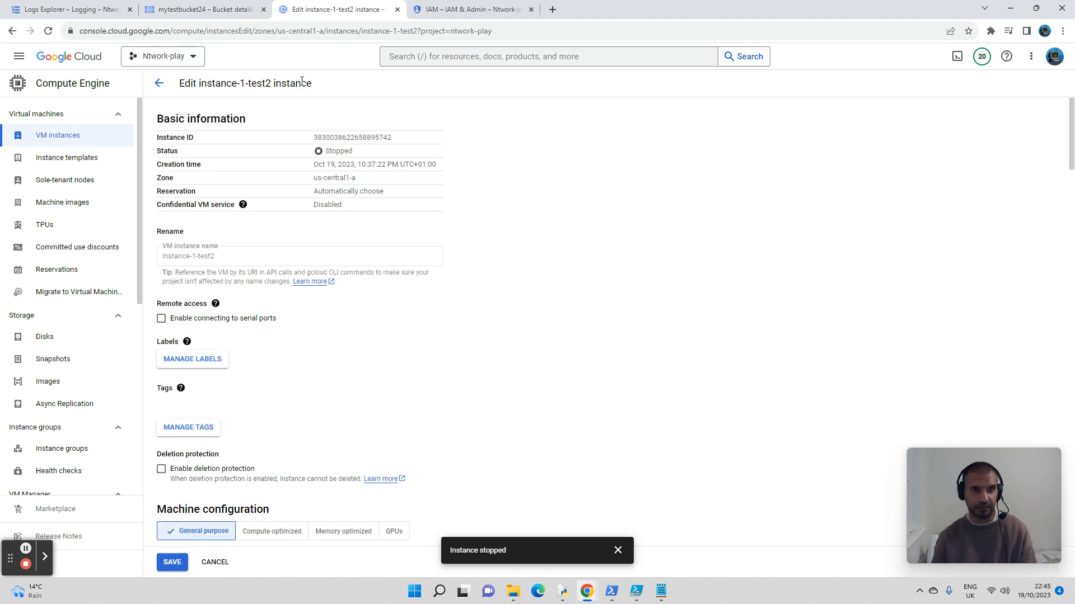
pyautogui.scroll(-15, 336, 168)
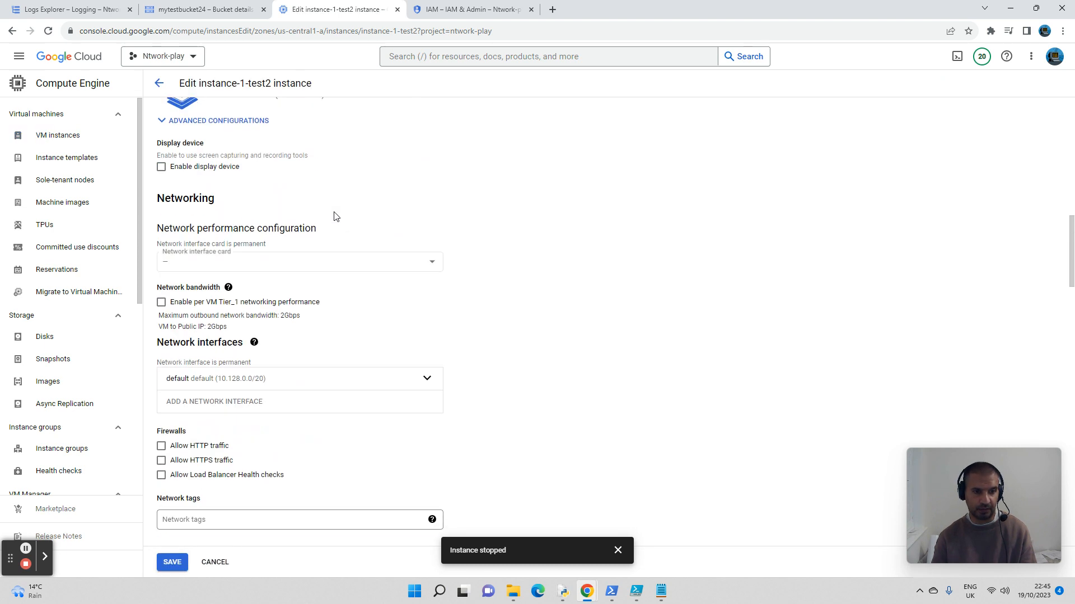
pyautogui.scroll(-15, 336, 215)
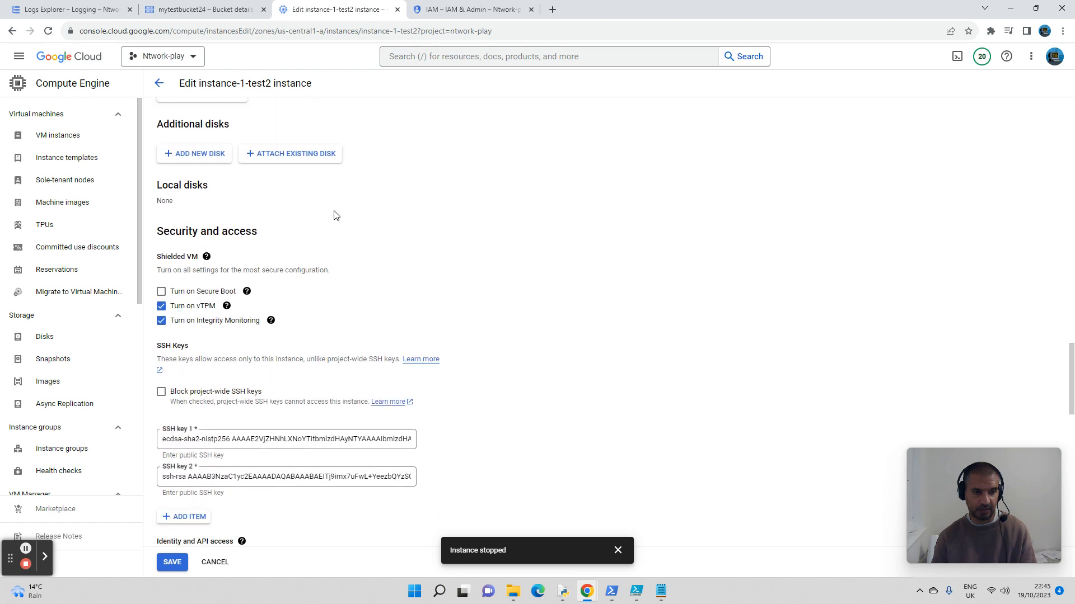
pyautogui.scroll(-3, 336, 215)
pyautogui.scroll(-2, 333, 215)
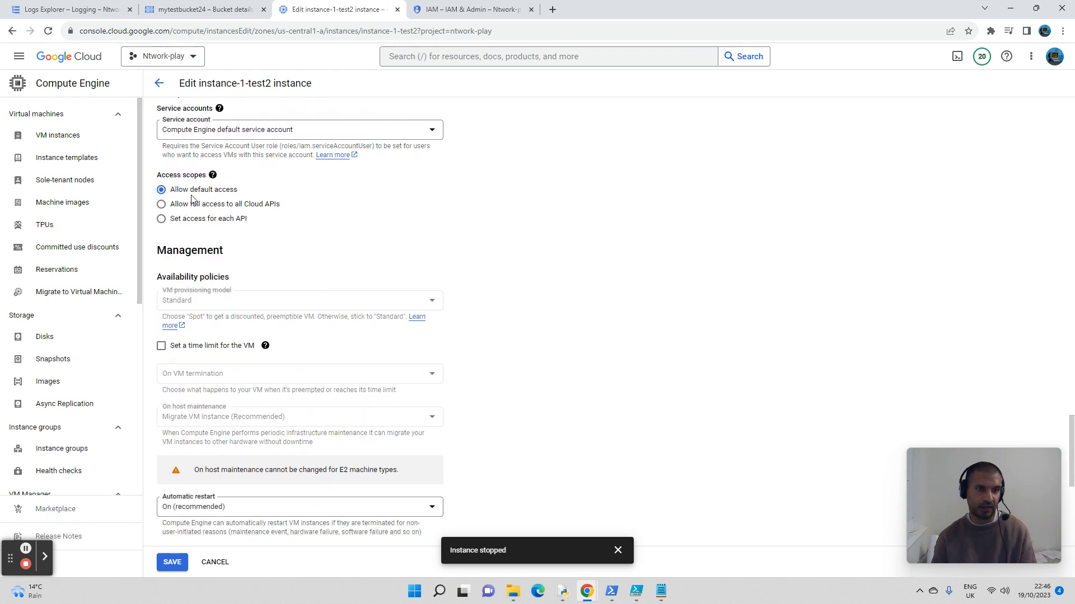
pyautogui.click(162, 221)
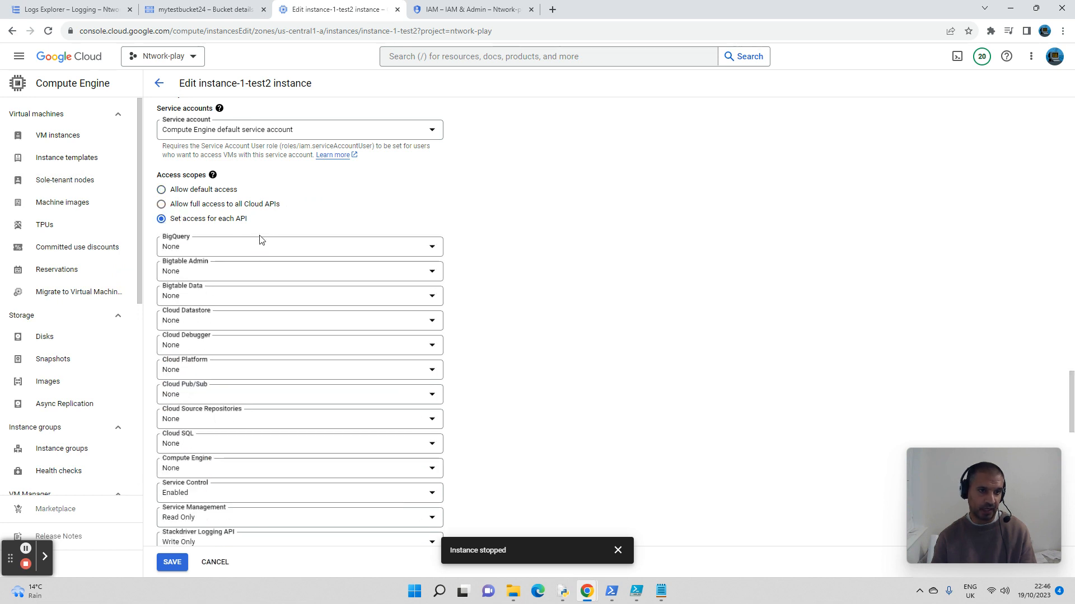
# Step: Set the Storage API access scope of instance-1-test2 to Full
pyautogui.scroll(-4, 257, 252)
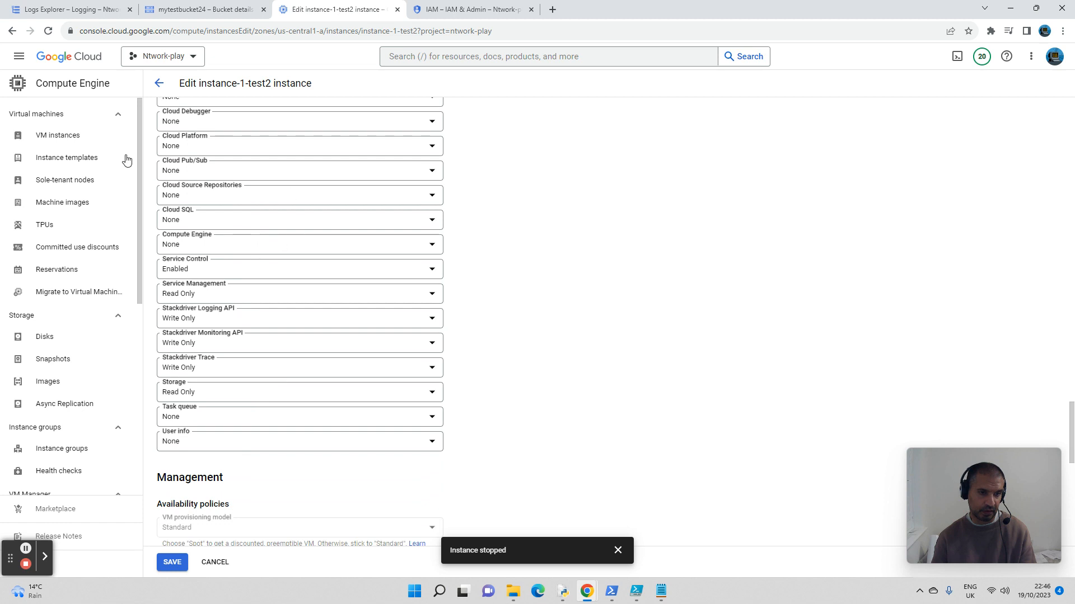
pyautogui.click(254, 392)
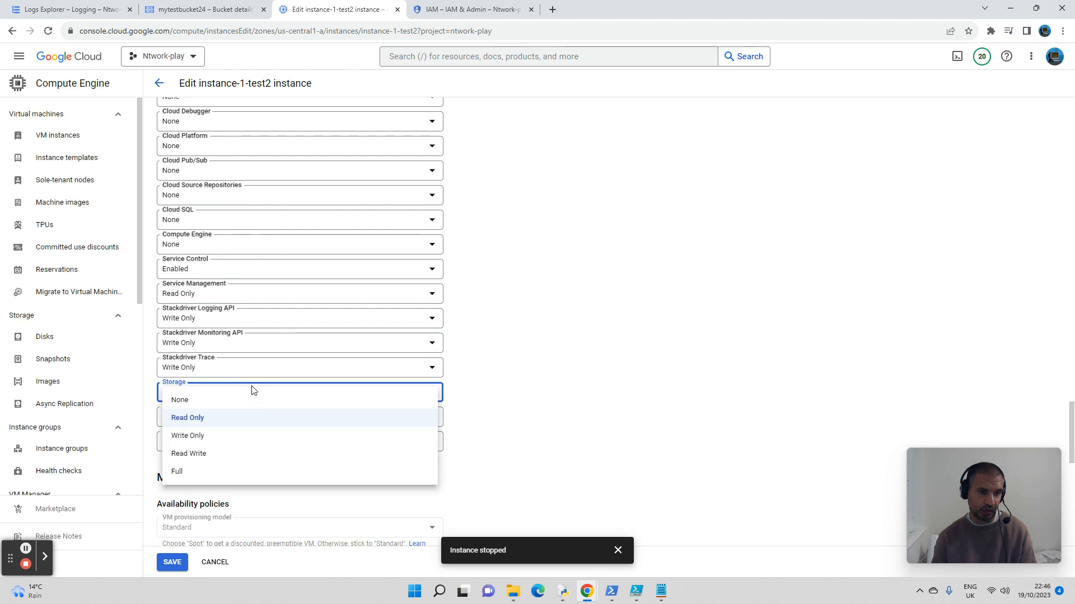
pyautogui.click(202, 472)
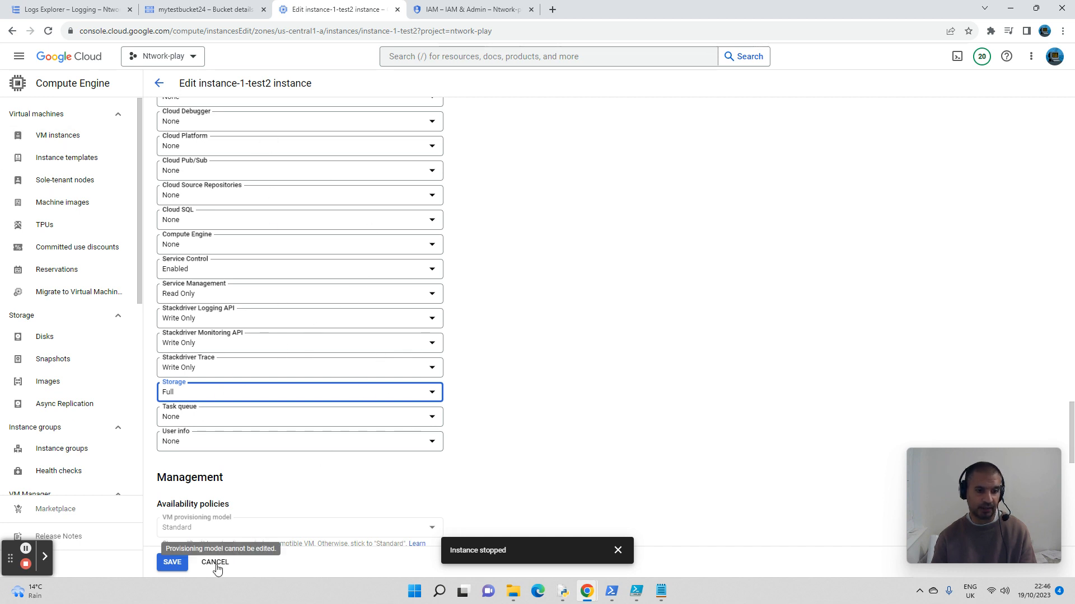
# Step: Save the edits to instance-1-test2, and open Cloud Shell in an enlarged terminal pane with its old output cleared
pyautogui.click(177, 562)
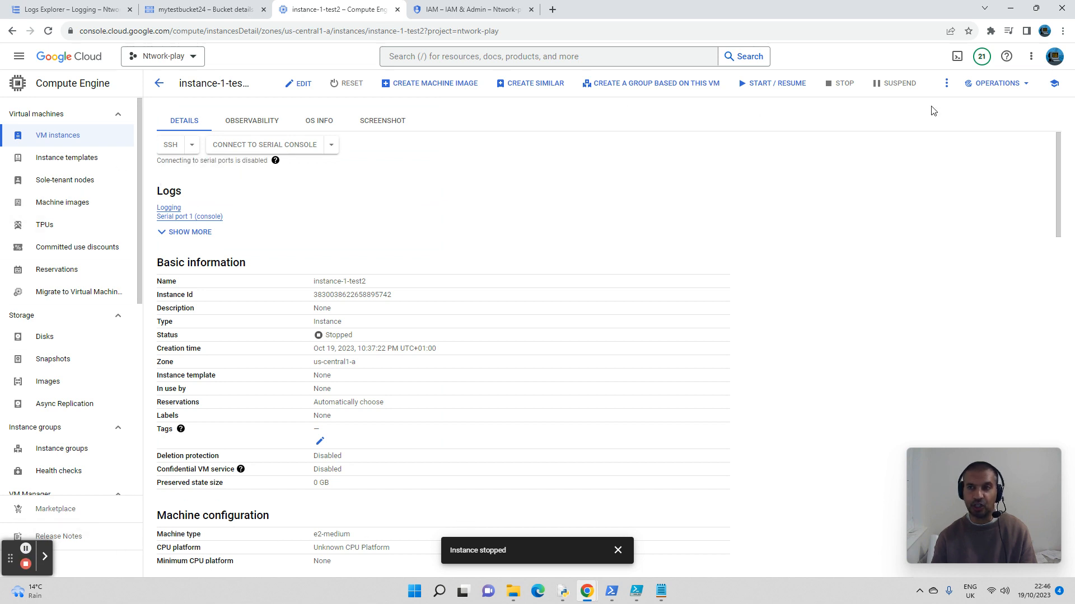
pyautogui.click(956, 57)
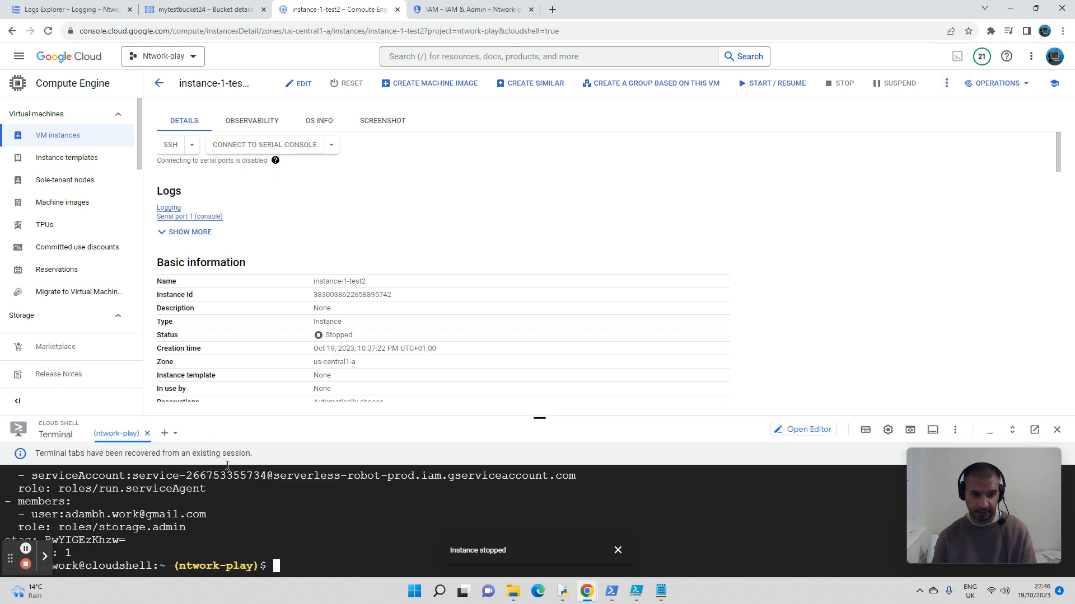
pyautogui.write('clear')
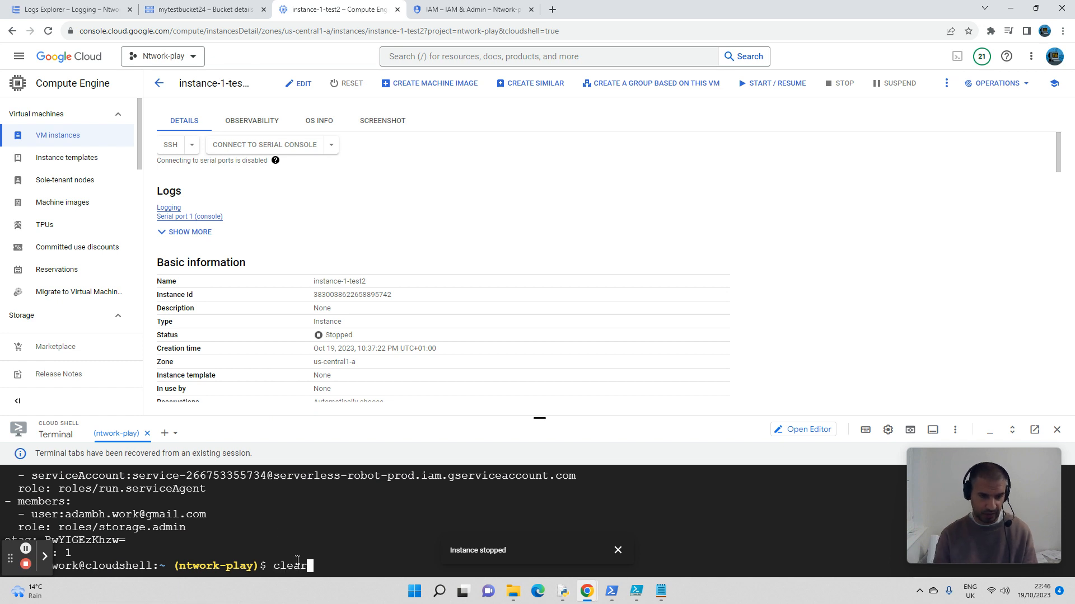
pyautogui.press('Return')
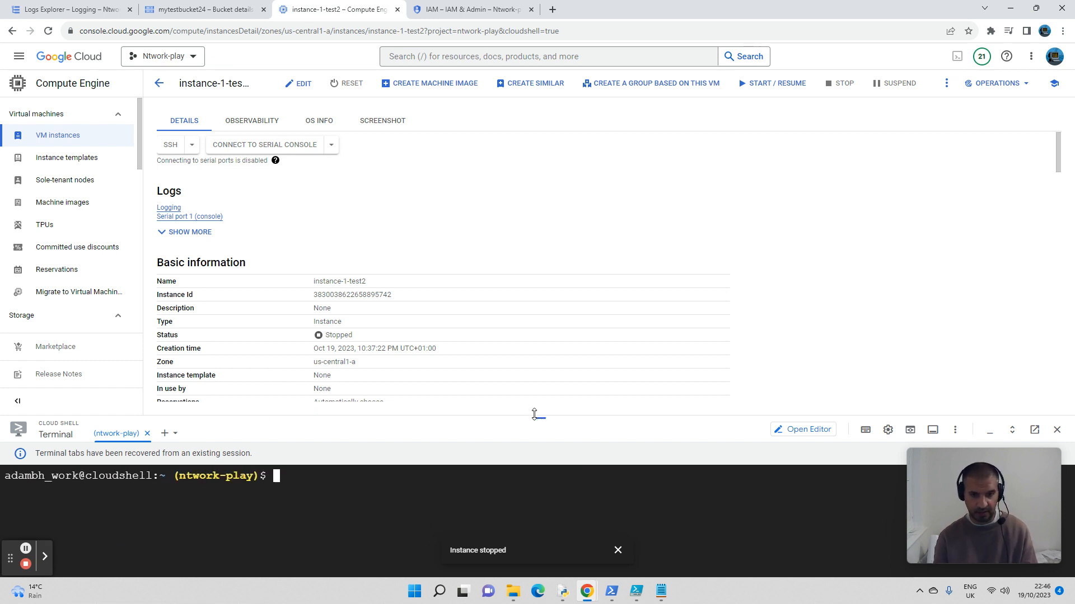
pyautogui.moveTo(537, 417); pyautogui.dragTo(499, 192)
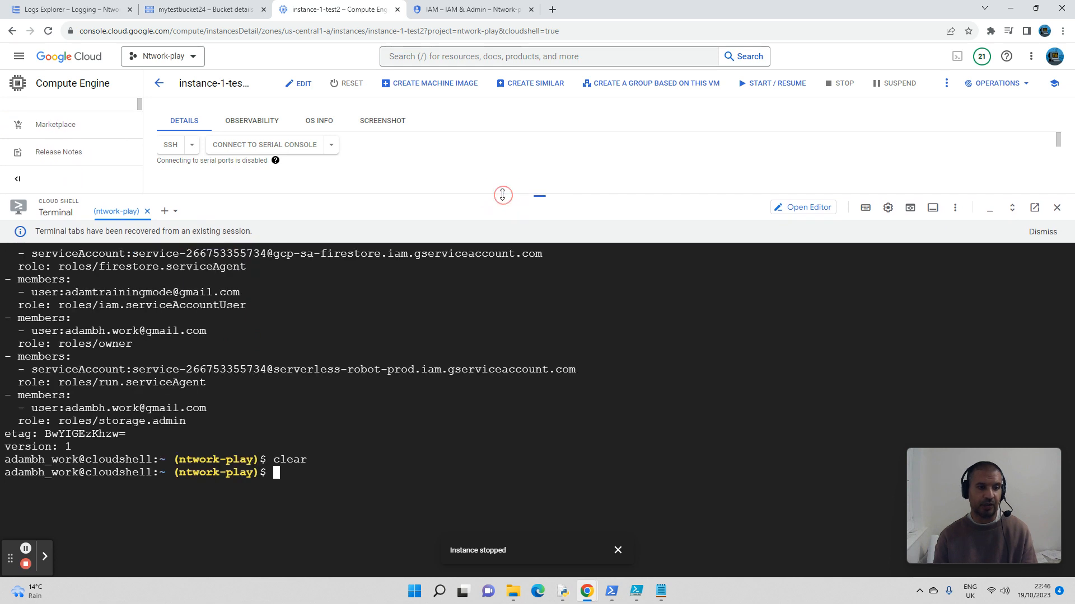
pyautogui.click(323, 478)
pyautogui.write('clear')
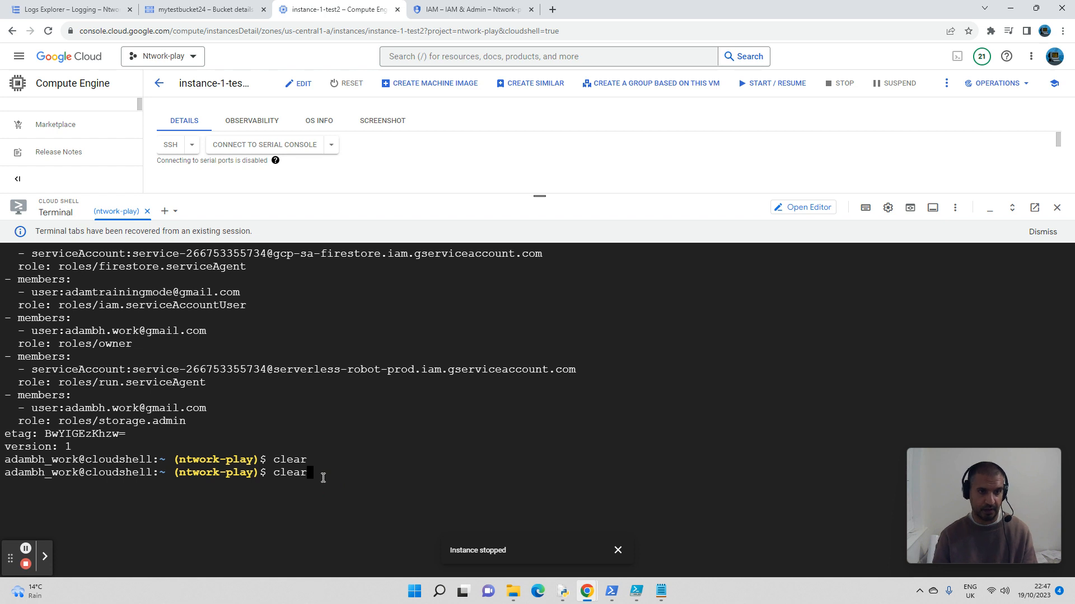
pyautogui.press('Return')
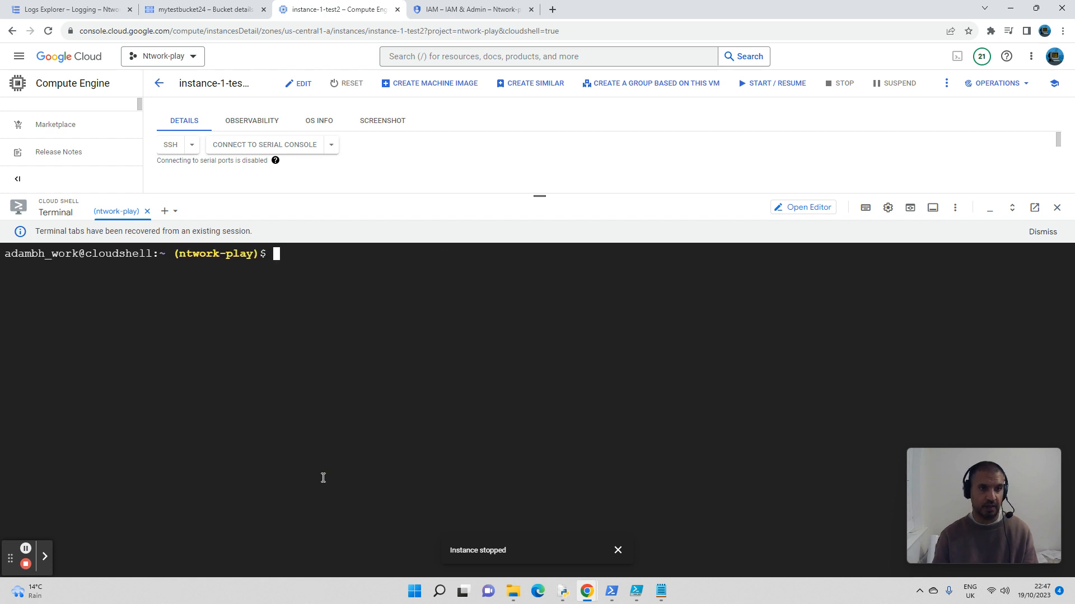
pyautogui.click(408, 308)
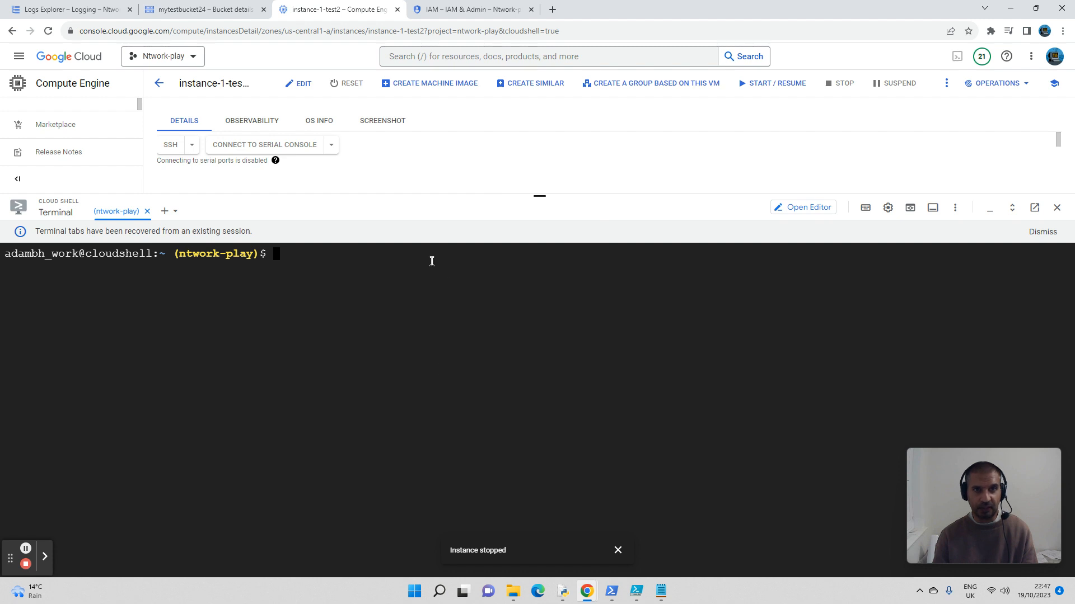
# Step: Look over the project's IAM permissions and mytestbucket24, and read the gcloud projects add-iam-policy-binding reference with its examples
pyautogui.click(452, 10)
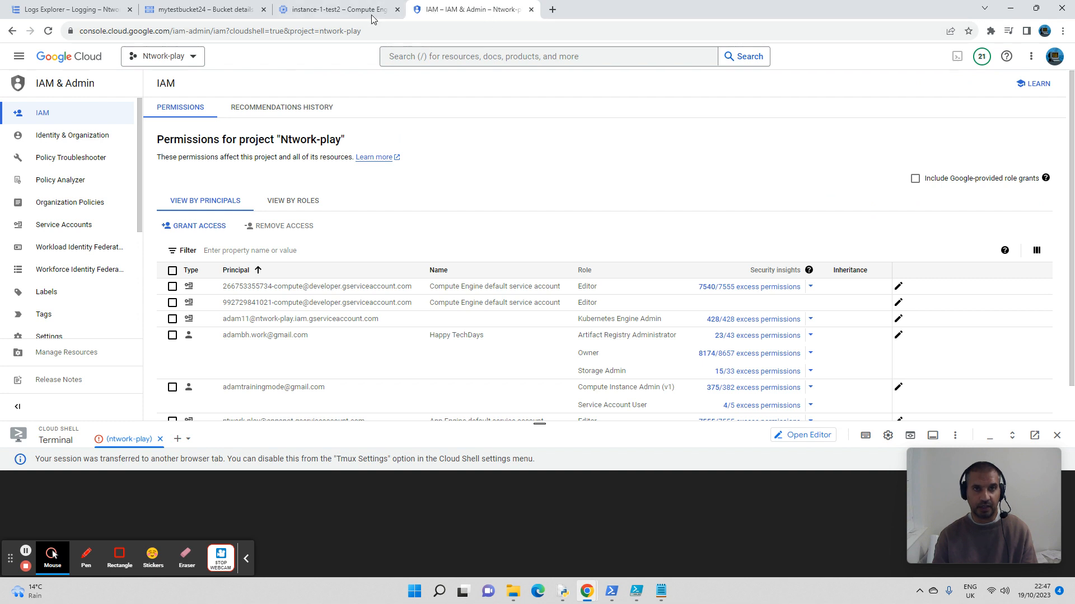
pyautogui.click(204, 10)
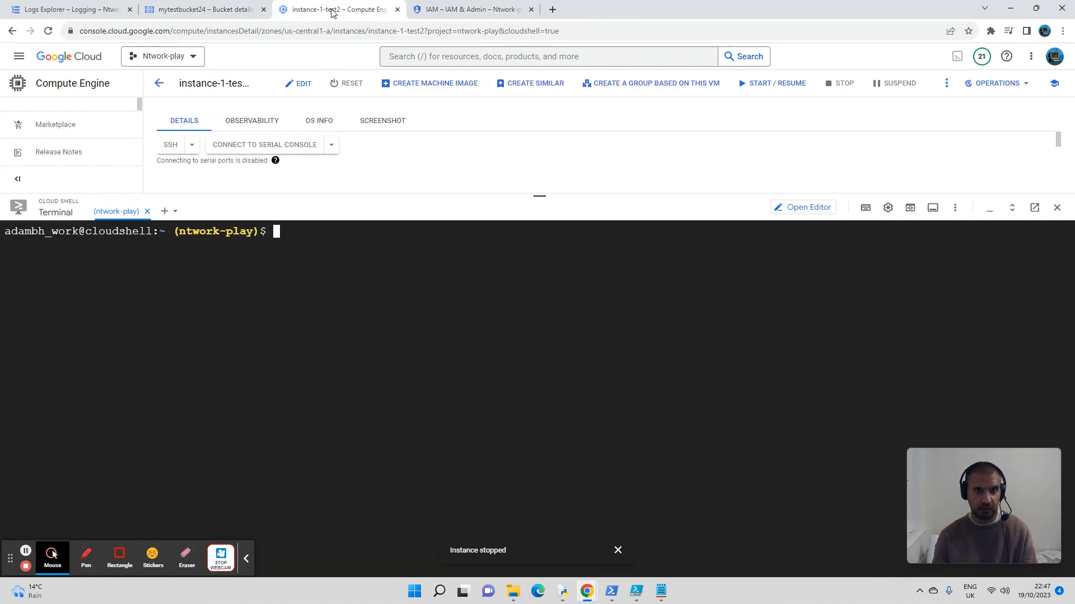
pyautogui.click(328, 12)
pyautogui.moveTo(578, 591)
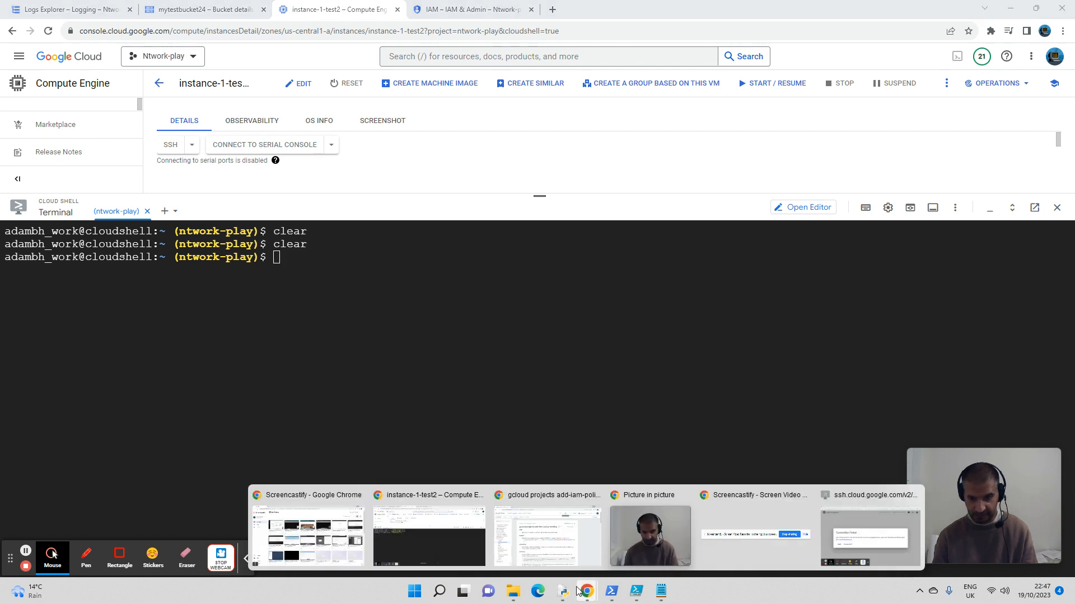
pyautogui.click(549, 536)
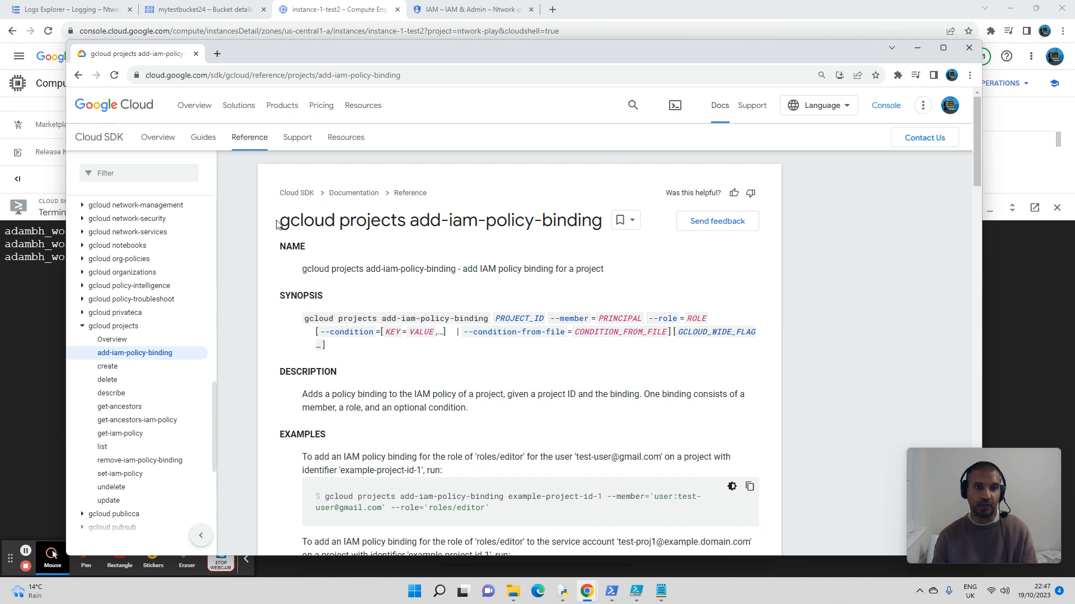
pyautogui.moveTo(279, 225); pyautogui.dragTo(592, 237)
pyautogui.scroll(-3, 488, 312)
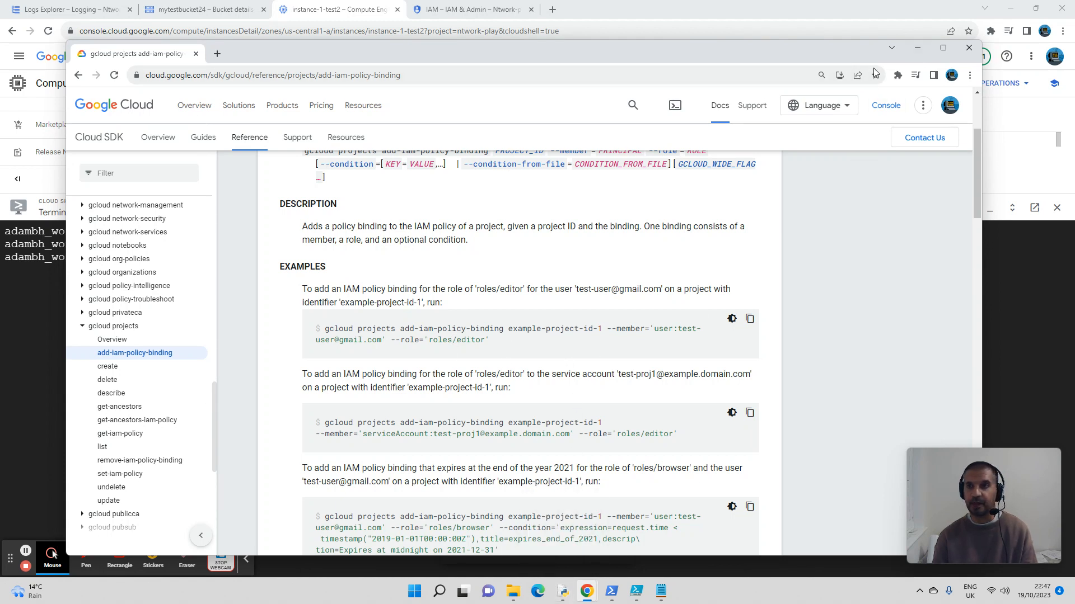
pyautogui.click(916, 53)
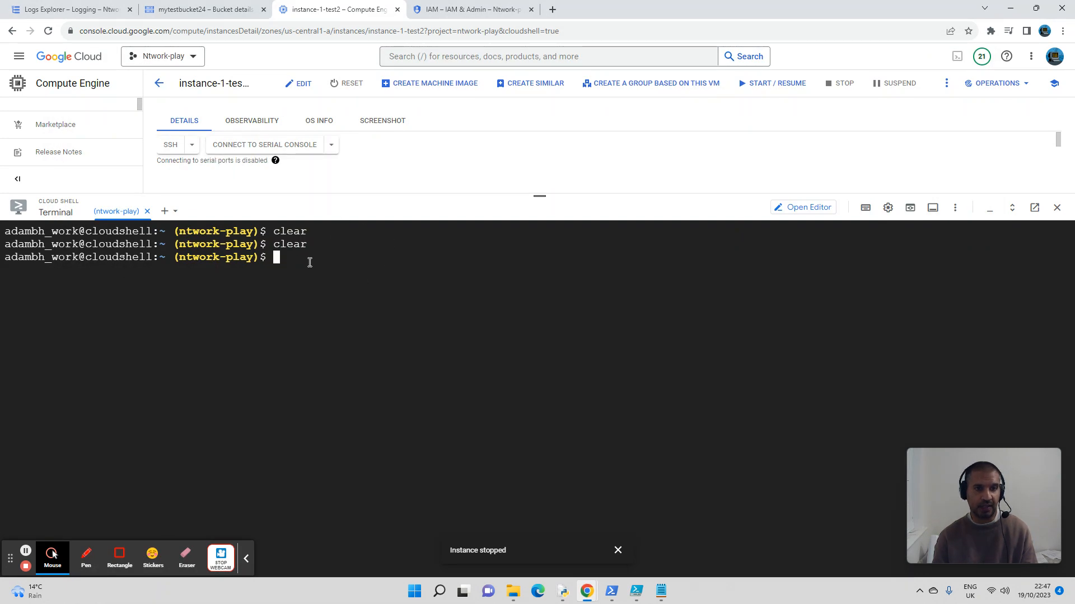
# Step: Copy the VM's service account e-mail from the Notepad document and return to the Cloud Shell terminal
pyautogui.click(661, 591)
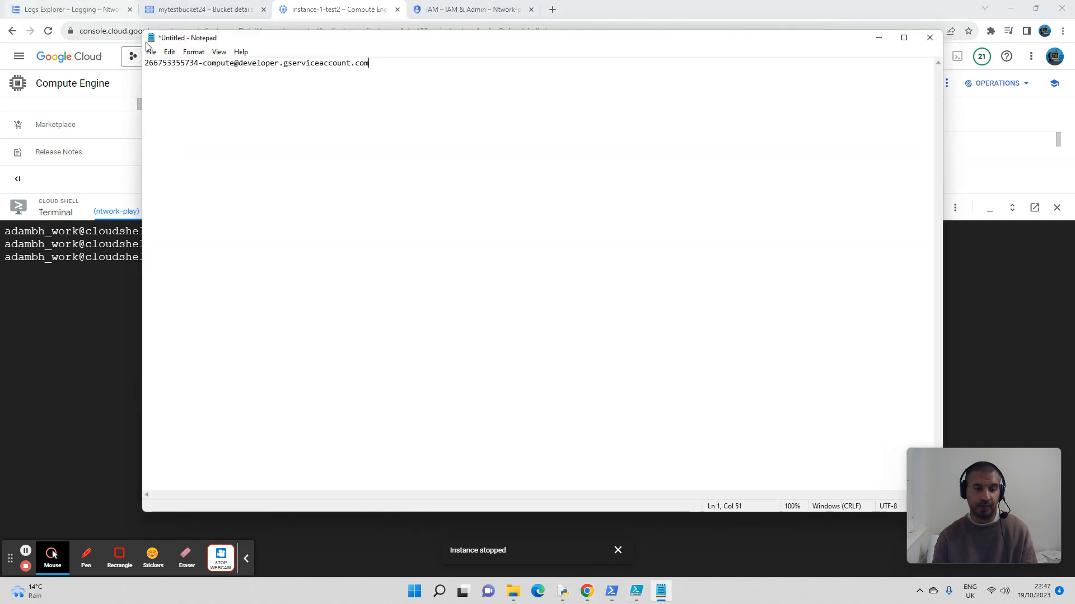
pyautogui.moveTo(138, 90); pyautogui.dragTo(101, 91)
pyautogui.moveTo(344, 65); pyautogui.dragTo(112, 64)
pyautogui.moveTo(328, 92); pyautogui.dragTo(70, 67)
pyautogui.rightClick(183, 66)
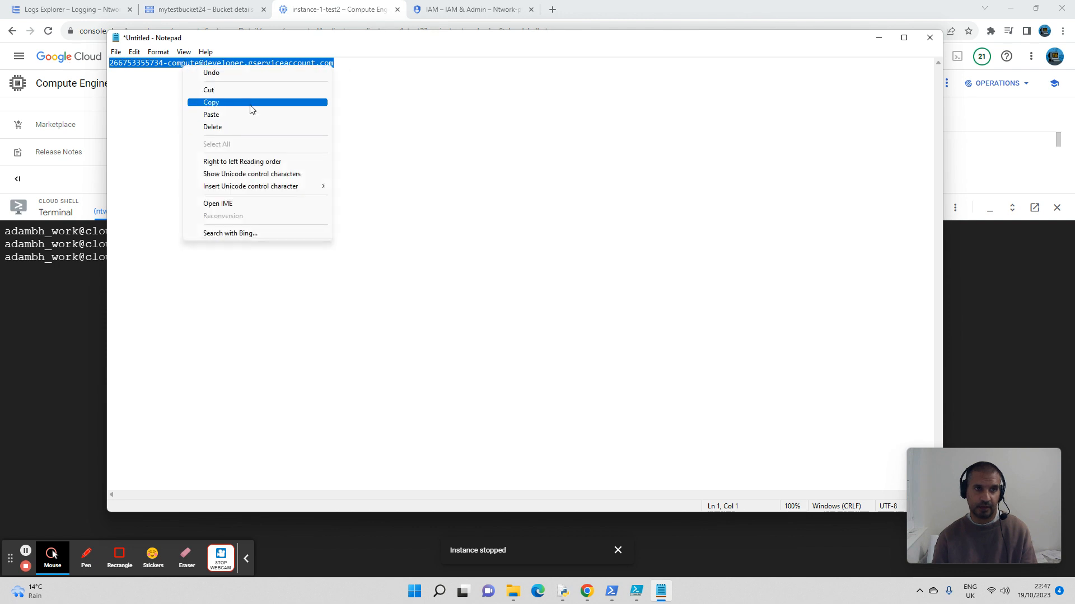
pyautogui.click(252, 103)
pyautogui.click(70, 300)
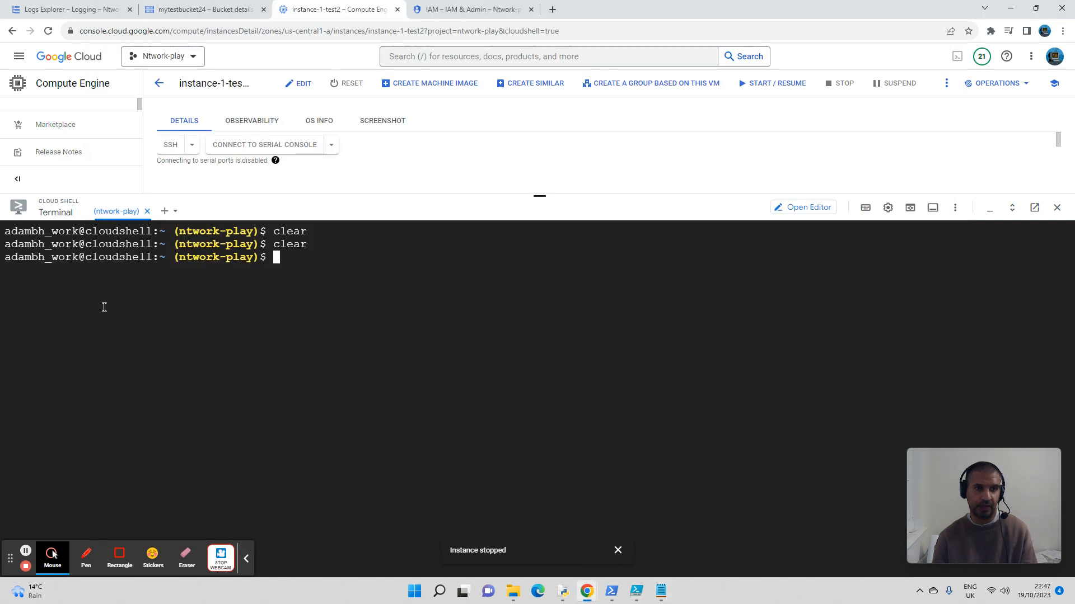
# Step: Enter gcloud projects add-iam-policy-binding ntwork-play at the Cloud Shell prompt without running it
pyautogui.click(316, 262)
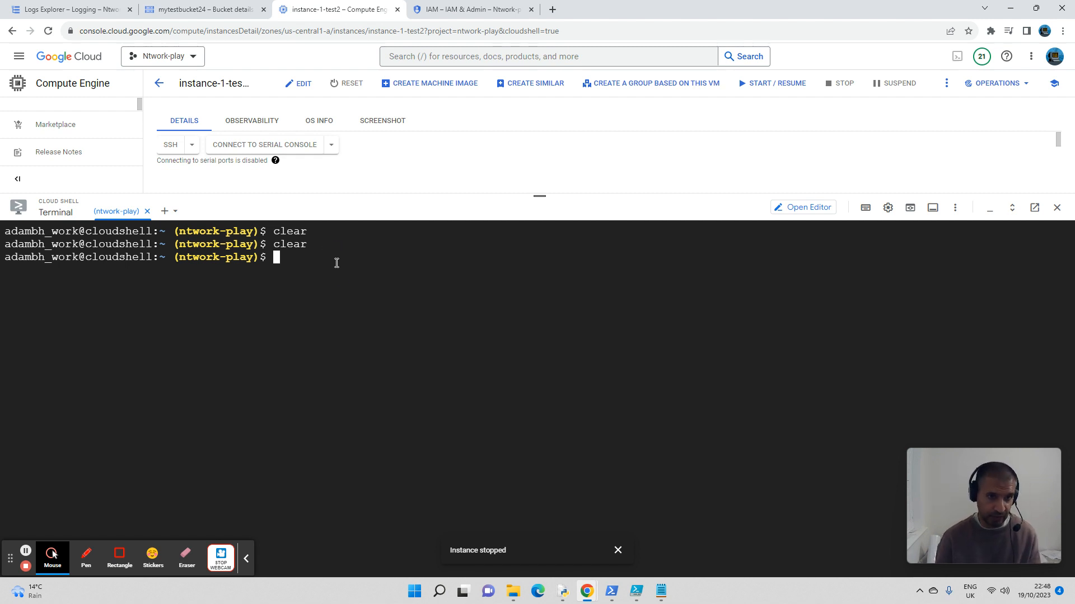
pyautogui.write('gcloud ')
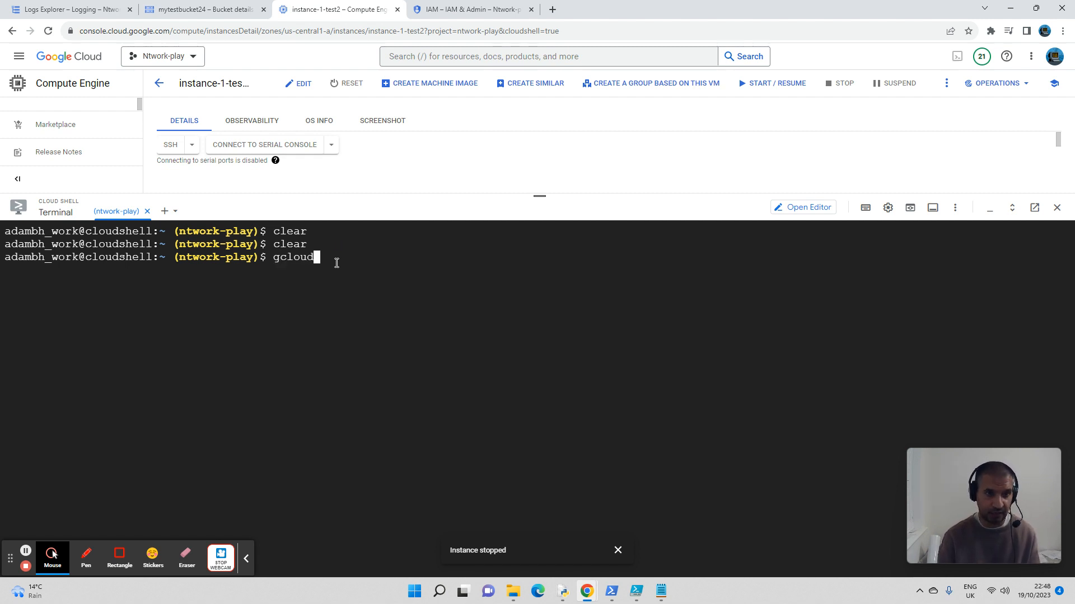
pyautogui.write('pro')
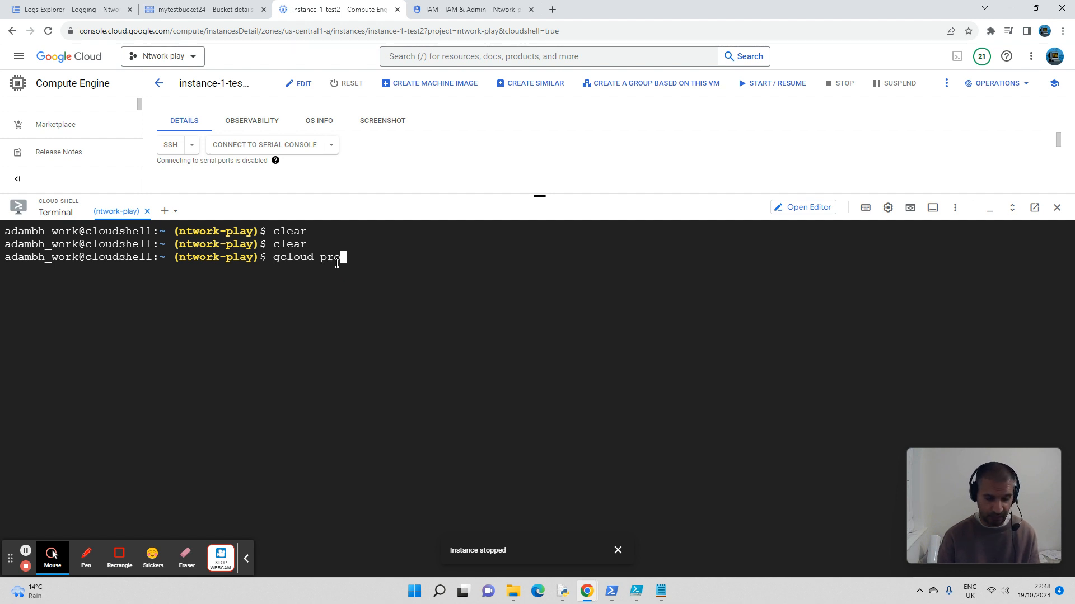
pyautogui.write('jects ad')
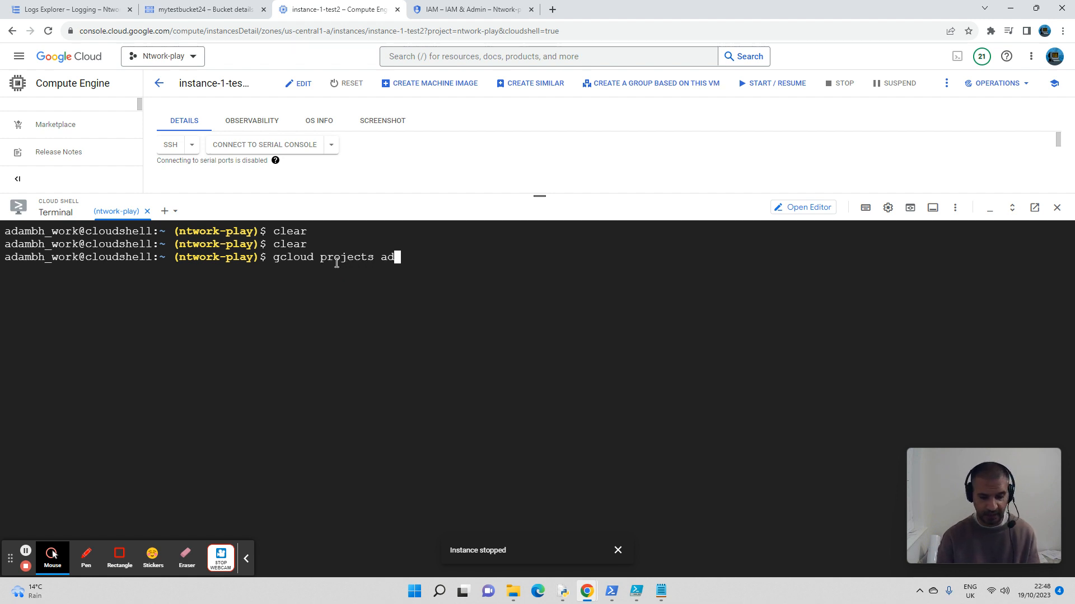
pyautogui.write('d-iam')
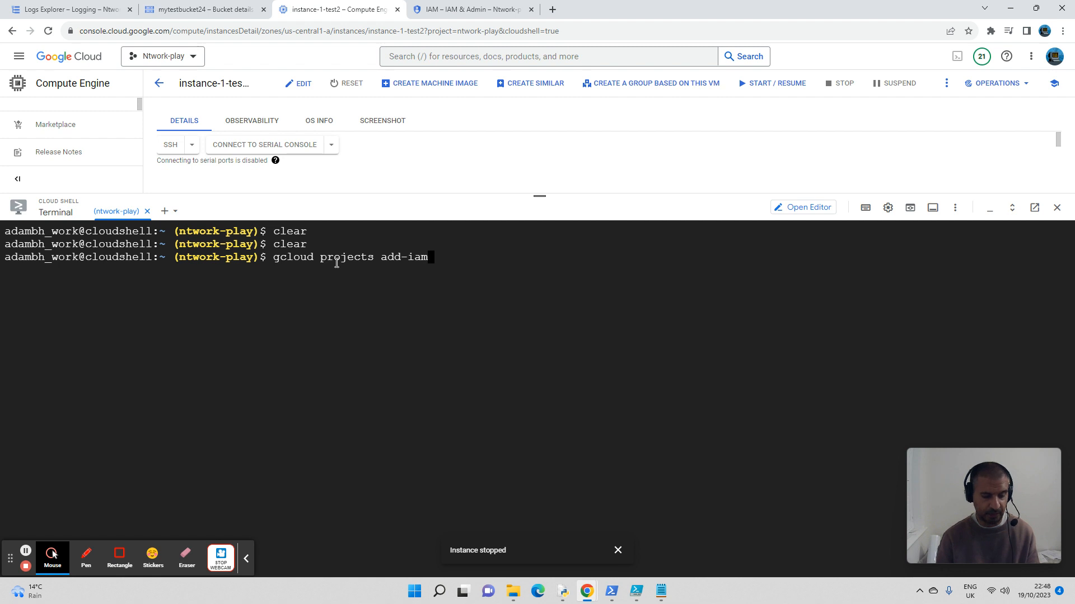
pyautogui.press('Tab')
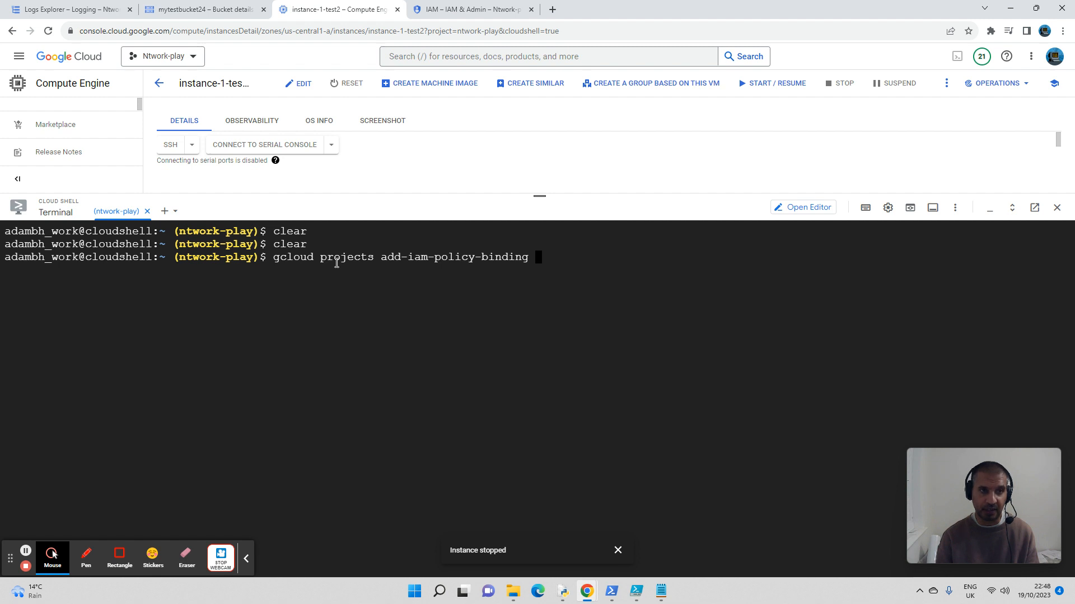
pyautogui.write('n')
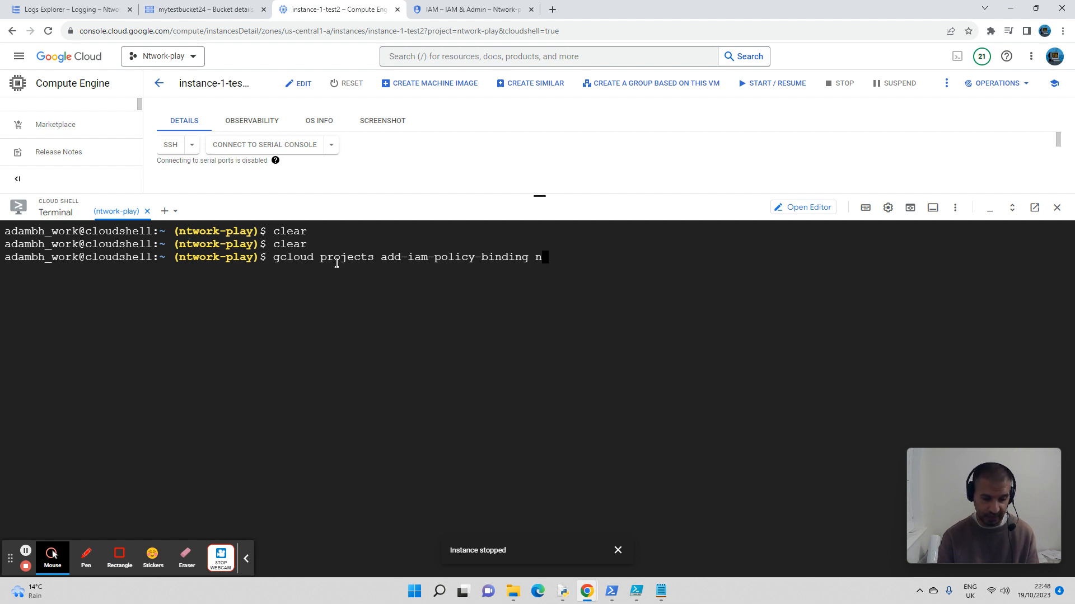
pyautogui.write('twork=')
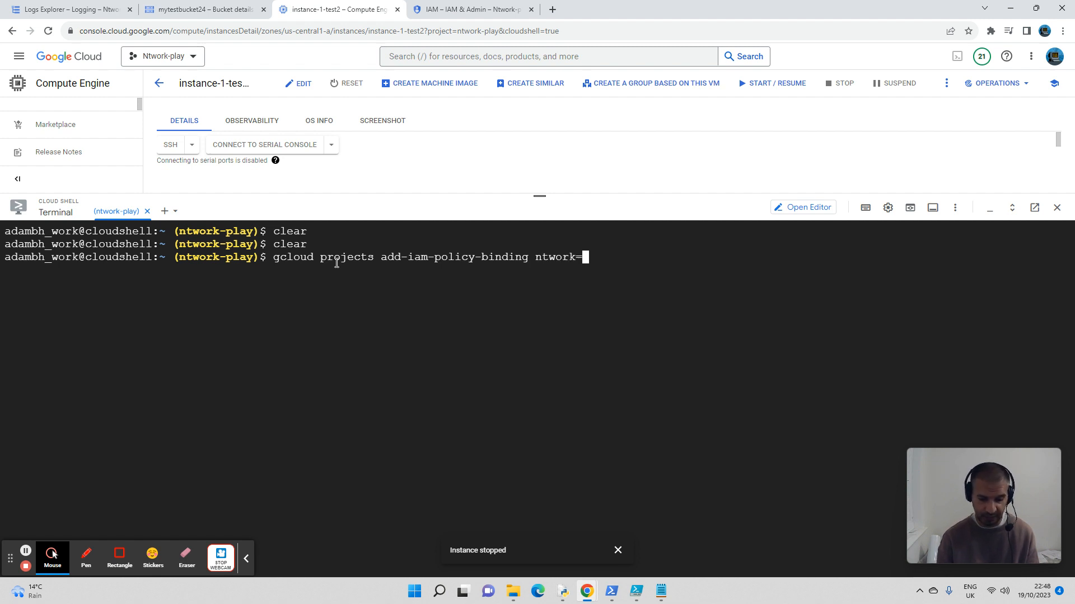
pyautogui.press('BackSpace')
pyautogui.write('-play')
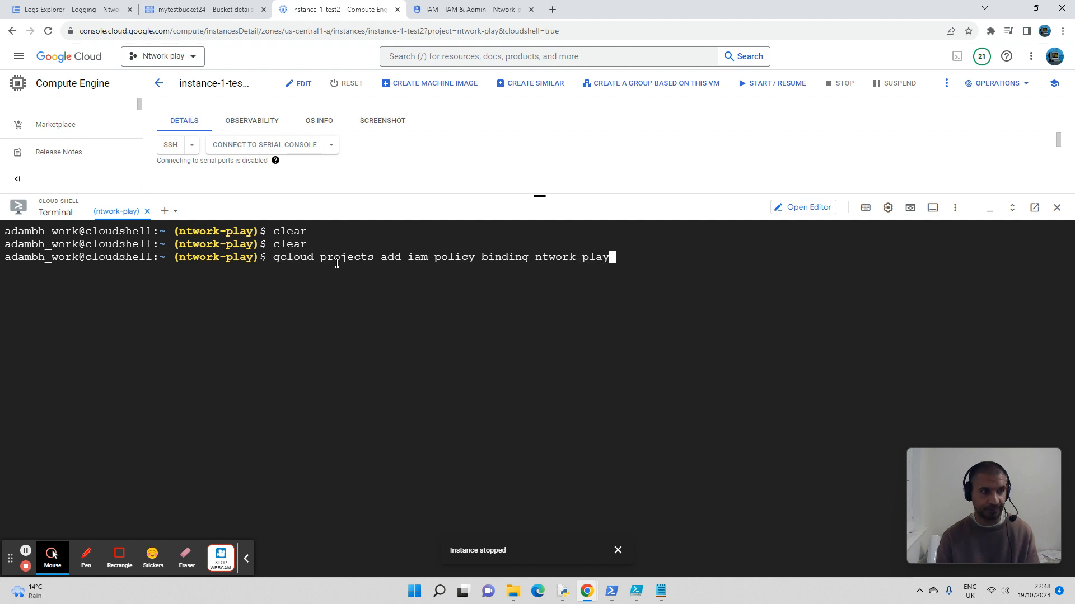
pyautogui.write(' --member=')
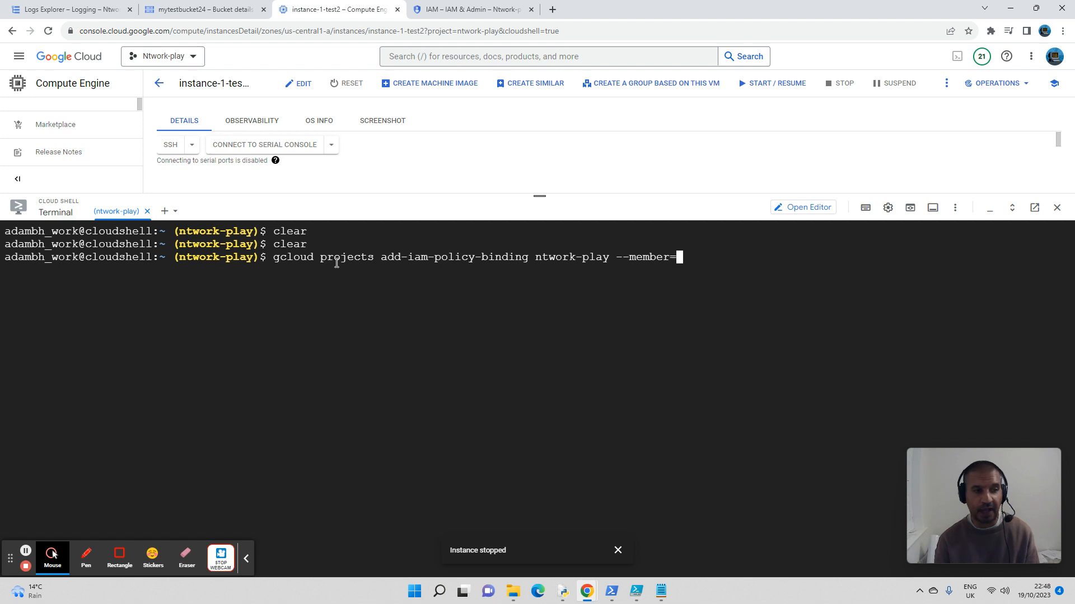
pyautogui.write('se')
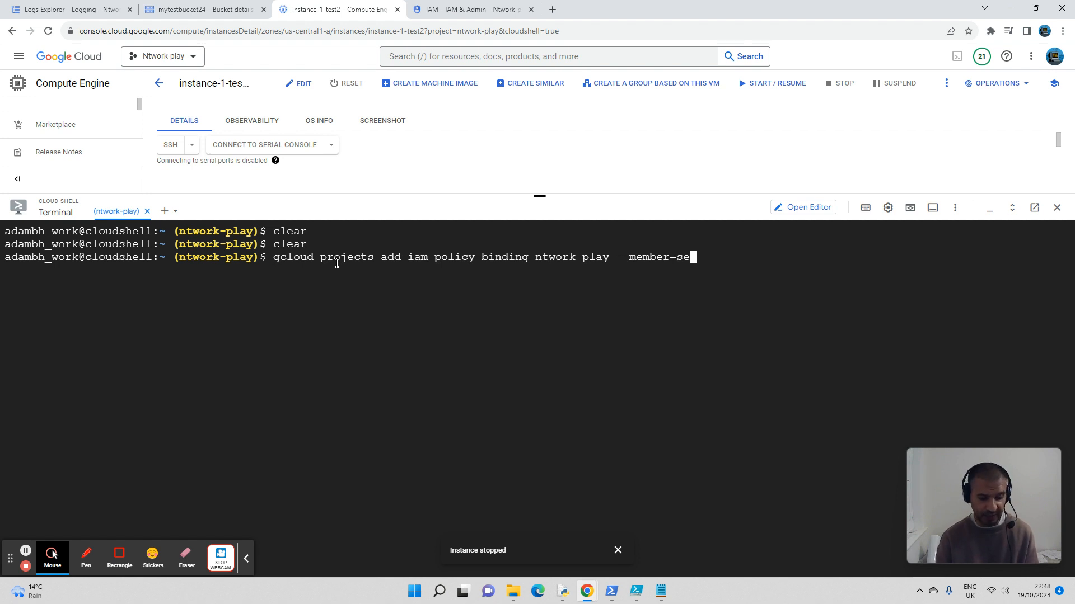
pyautogui.write('rvice')
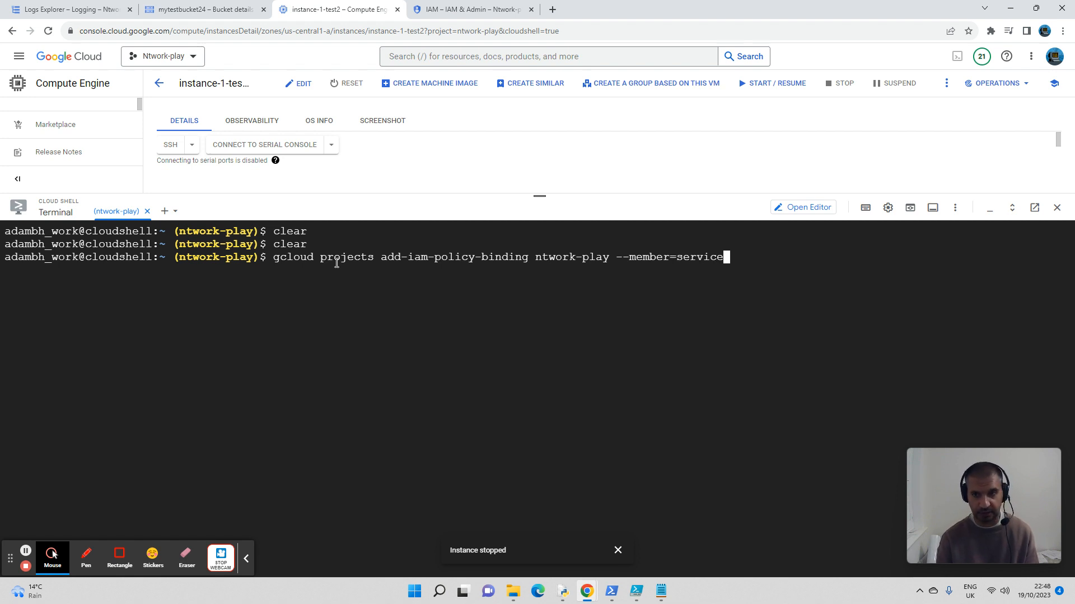
pyautogui.write('Accoun')
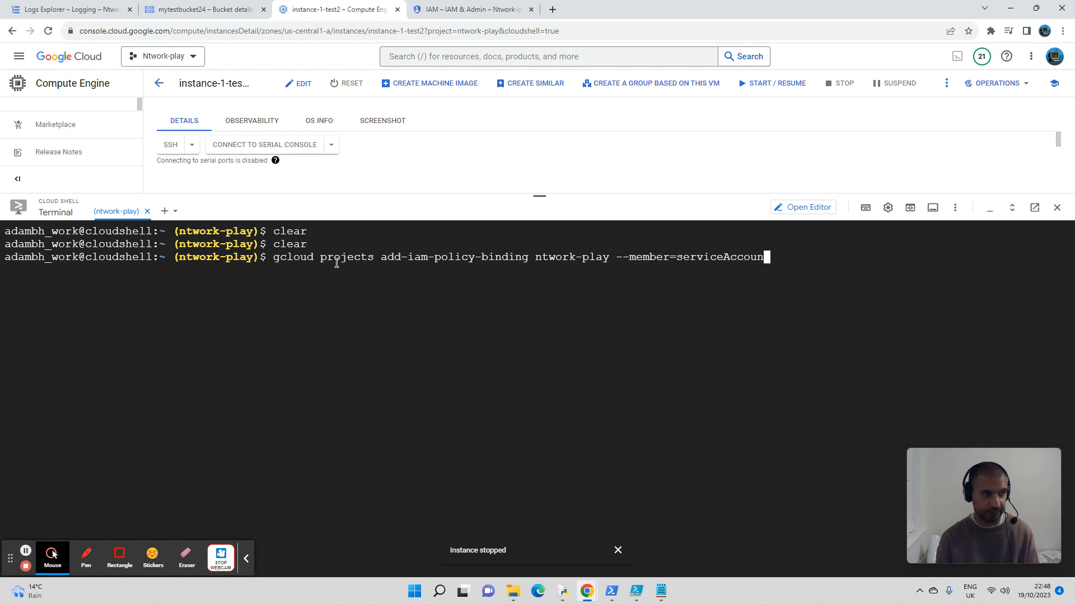
pyautogui.write('t:')
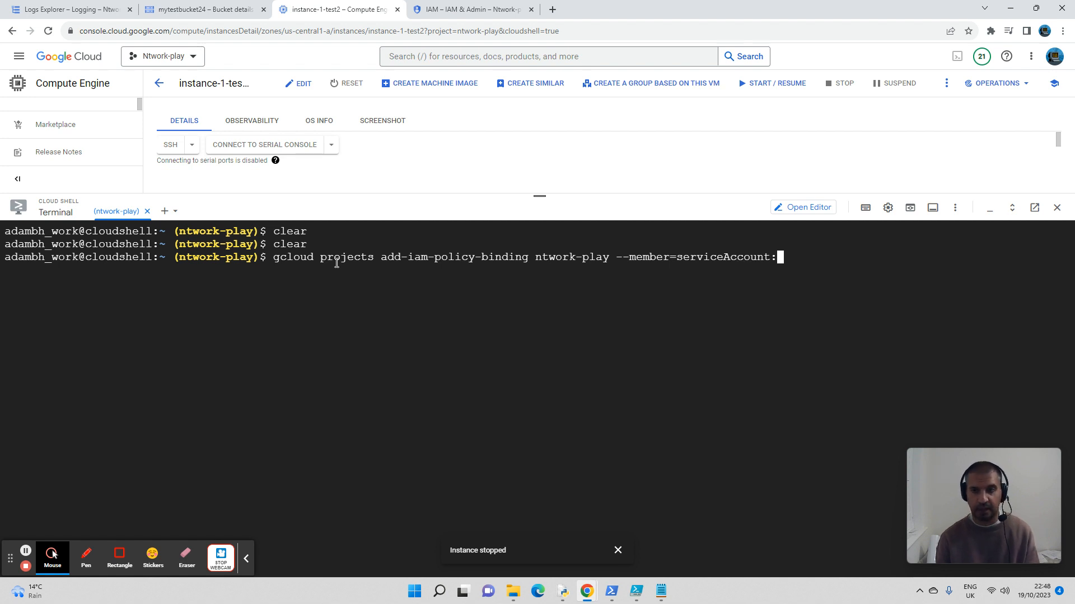
# Step: Add the --member=serviceAccount: flag to the pending command, followed by the copied VM service account e-mail
pyautogui.rightClick(792, 256)
pyautogui.click(778, 267)
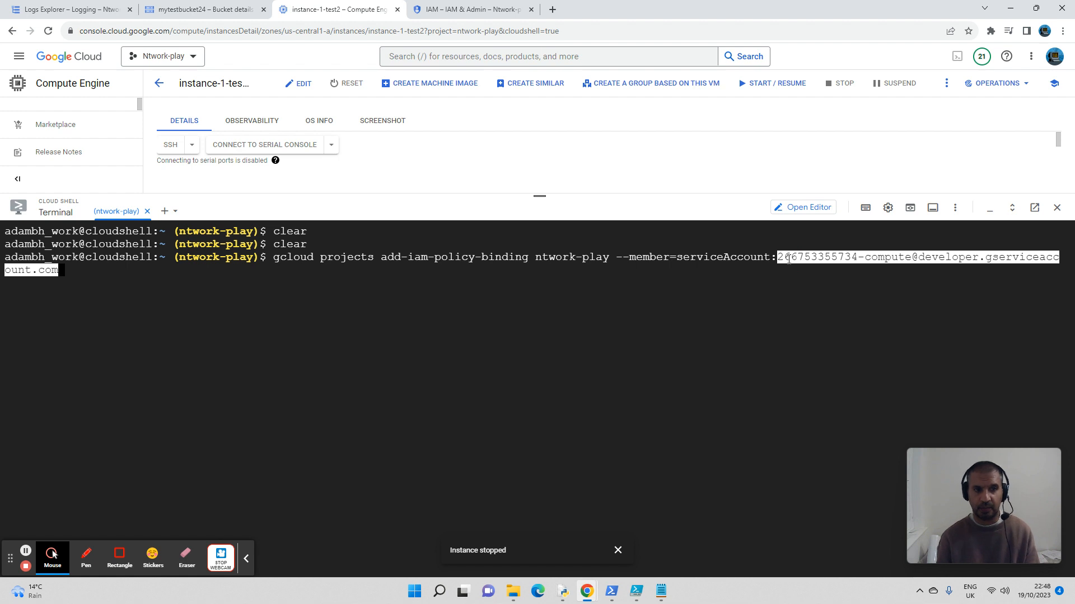
pyautogui.click(789, 259)
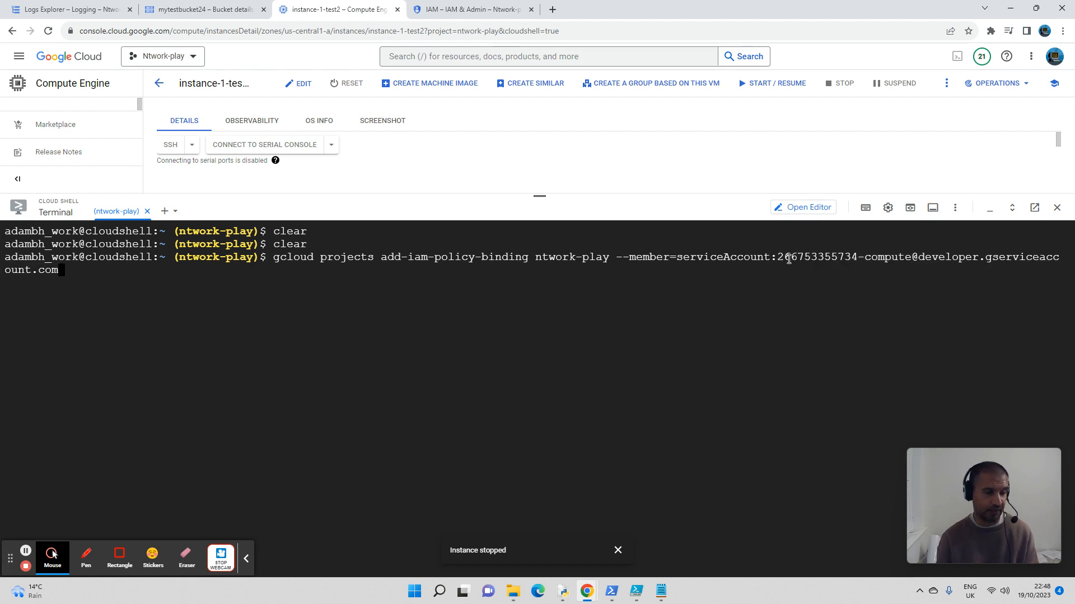
# Step: Complete the policy-binding command with --role="roles/editor" and run it to grant the service account the Editor role
pyautogui.write('--')
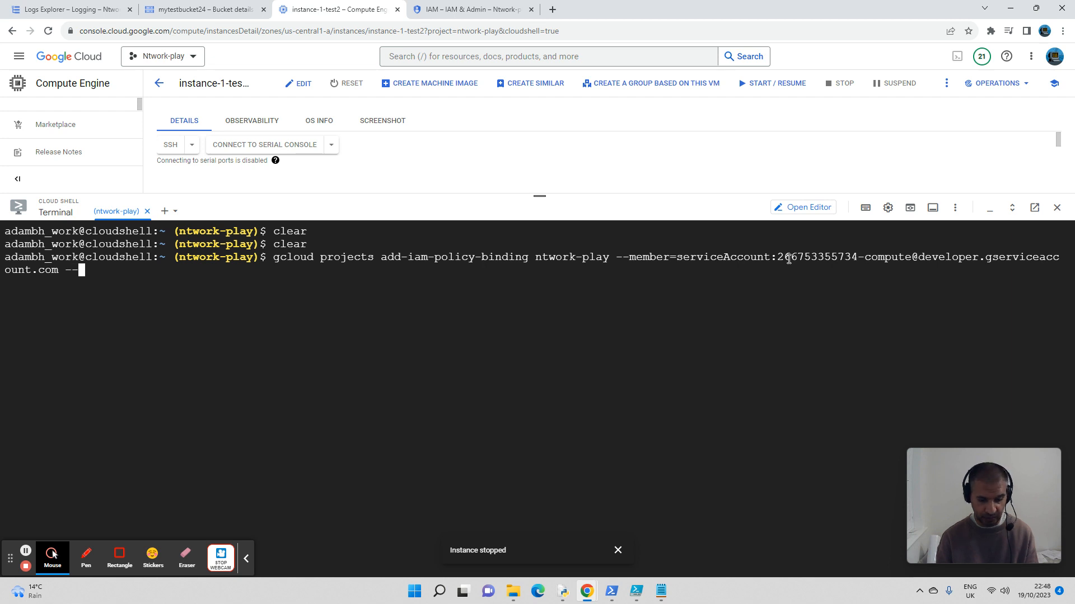
pyautogui.write('role')
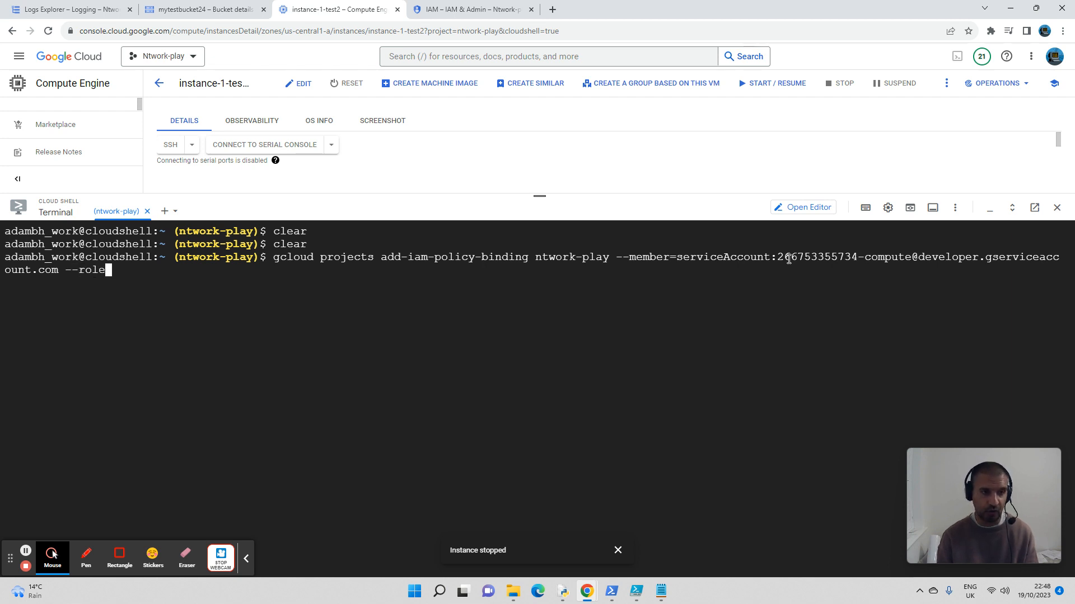
pyautogui.write('="')
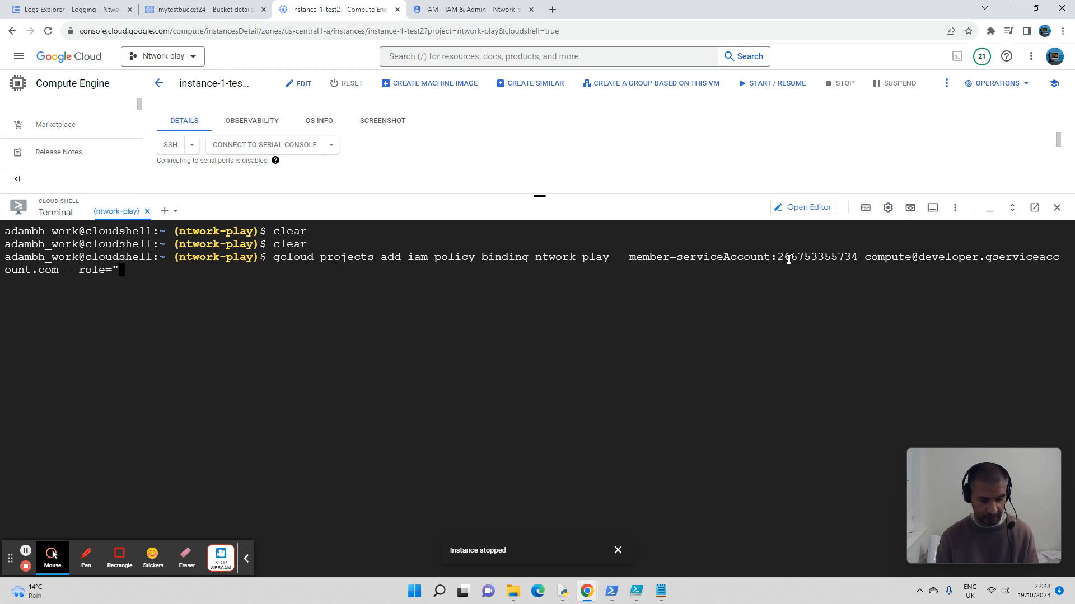
pyautogui.write('roles/')
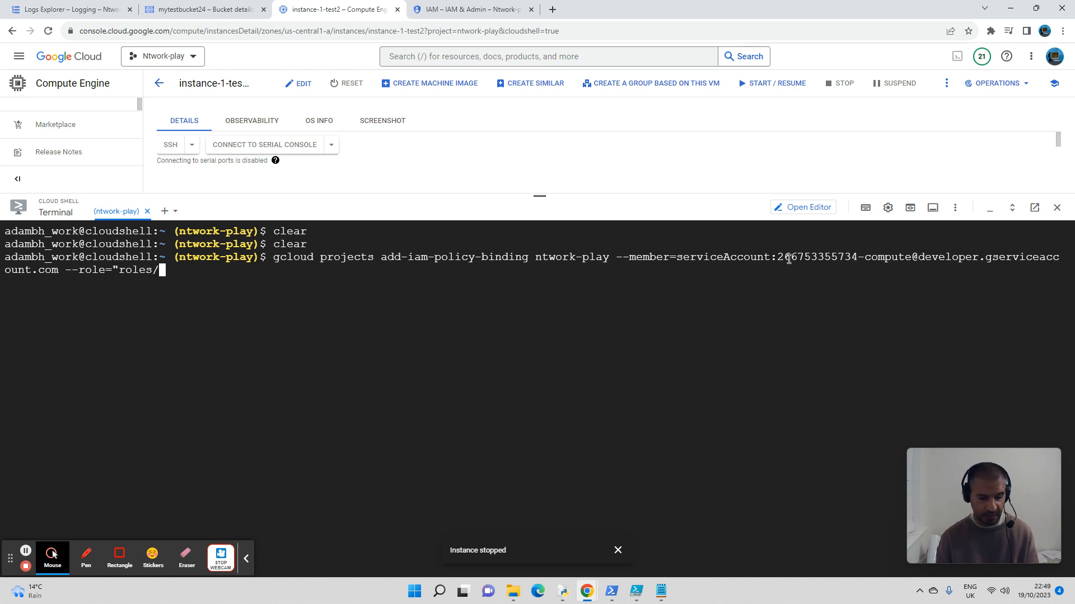
pyautogui.write('editor')
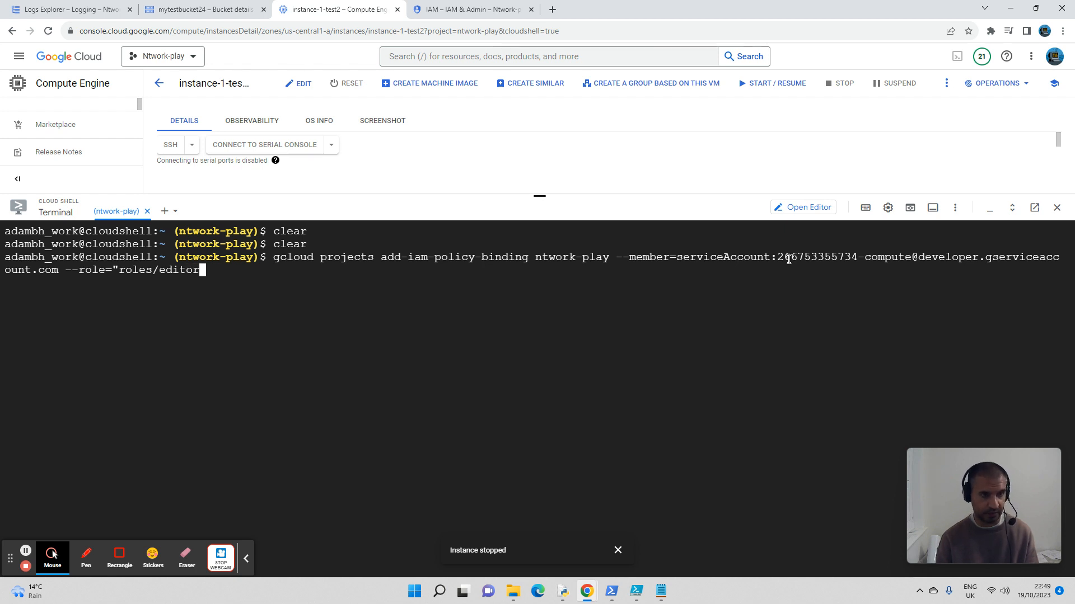
pyautogui.write('"')
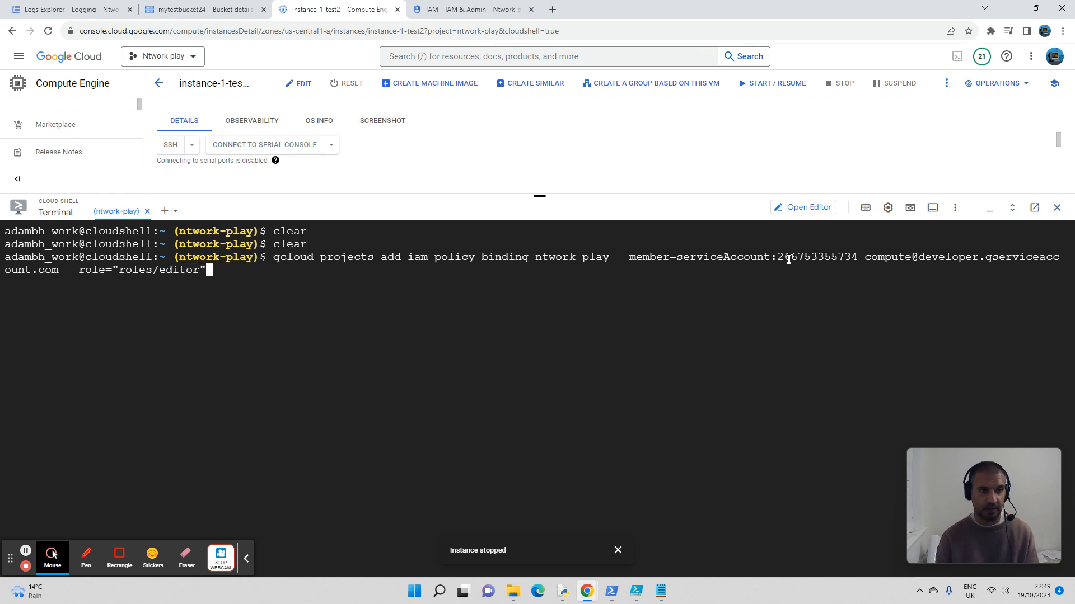
pyautogui.press('Return')
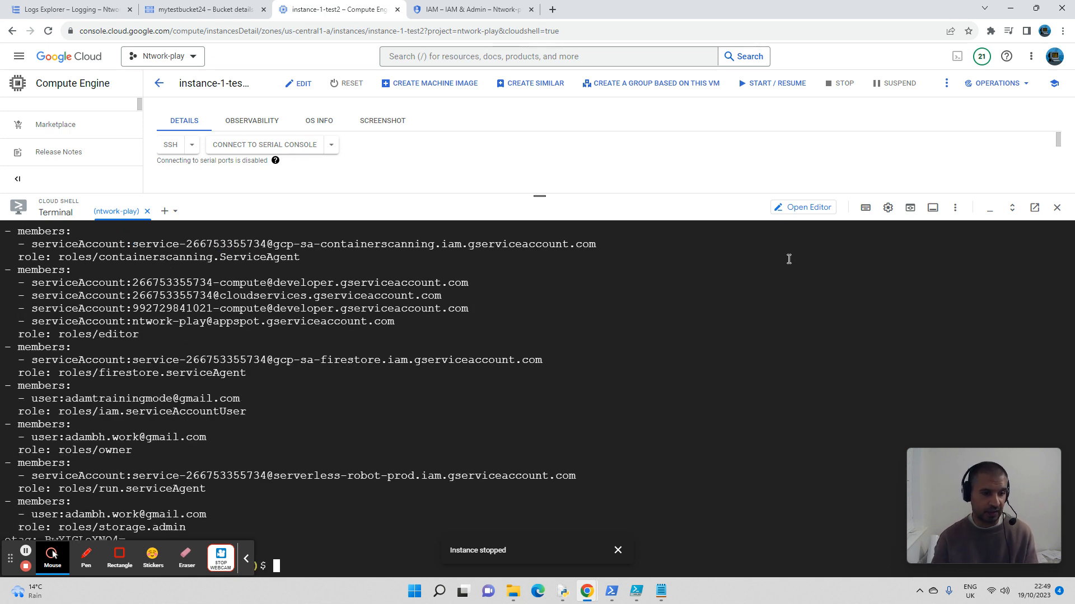
# Step: Review the updated IAM policy output from its beginning, checking the members bound to roles/editor
pyautogui.scroll(3, 419, 354)
pyautogui.scroll(7, 419, 355)
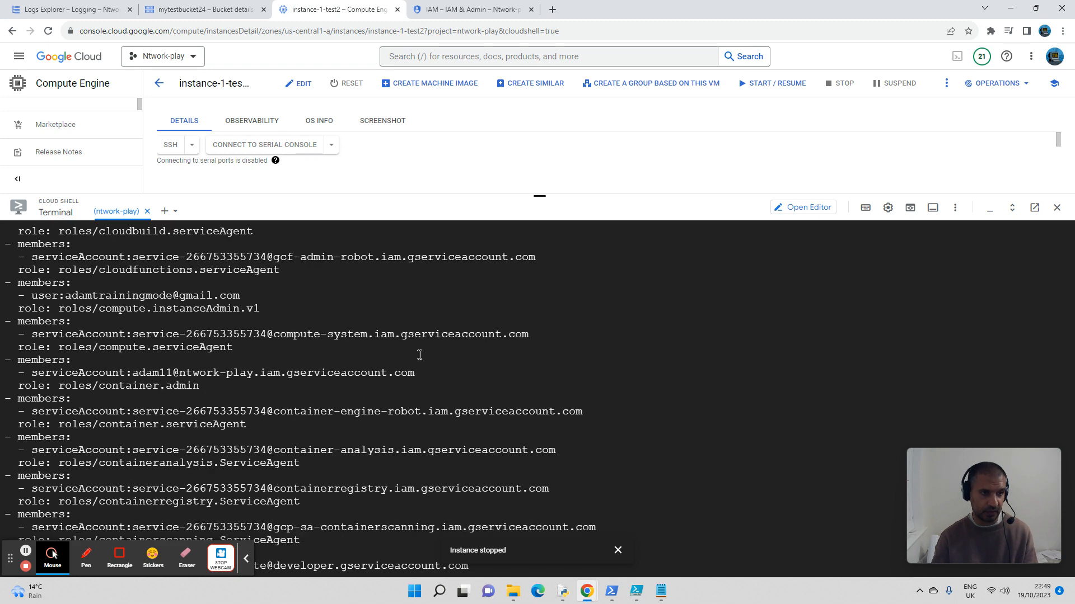
pyautogui.scroll(4, 419, 355)
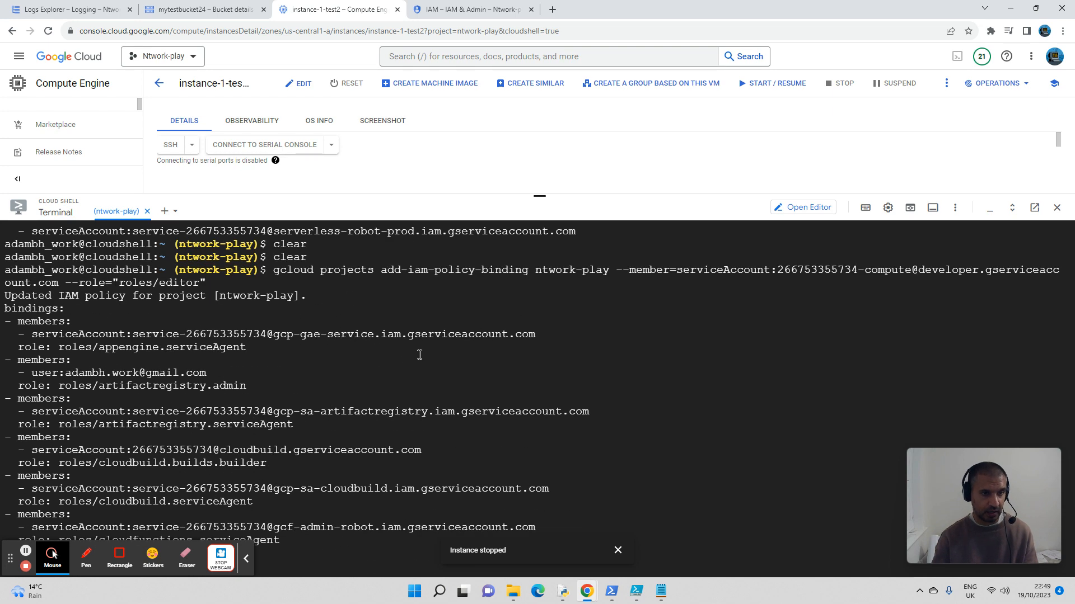
pyautogui.scroll(-1, 384, 334)
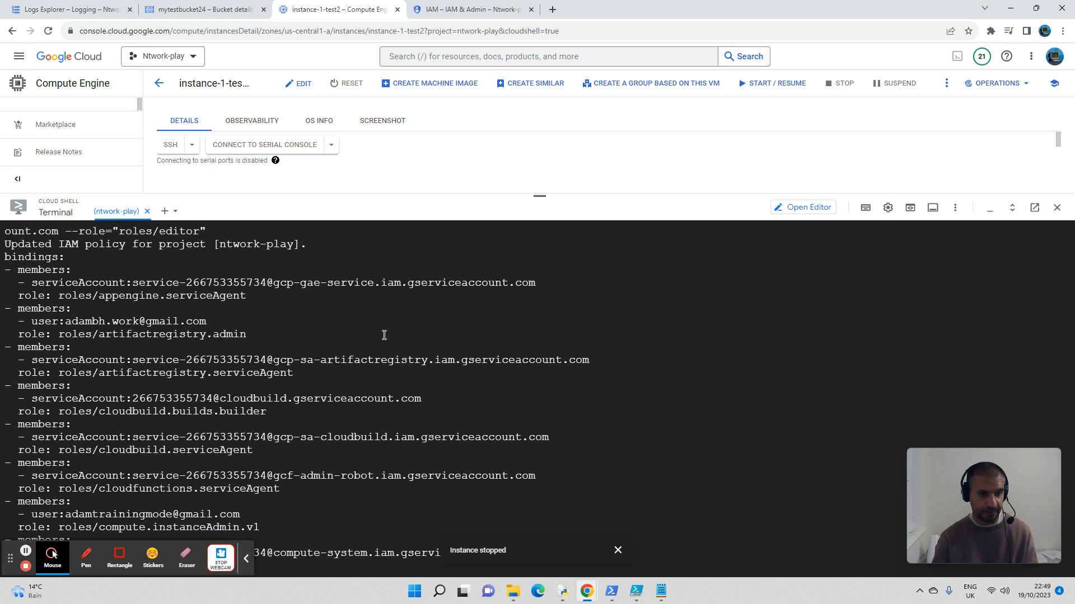
pyautogui.scroll(-3, 384, 335)
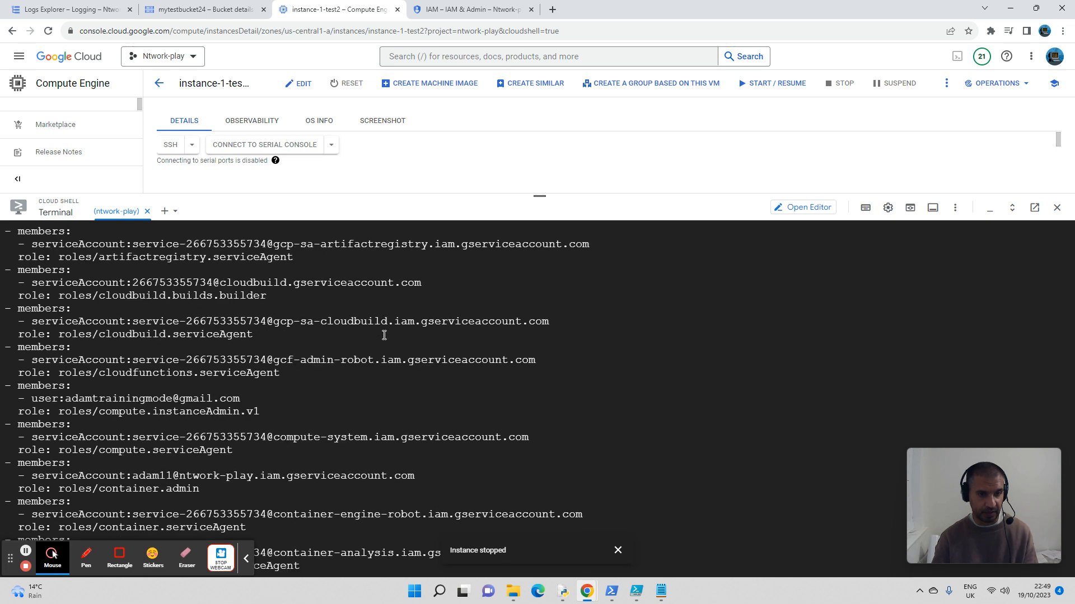
pyautogui.scroll(-1, 383, 335)
pyautogui.scroll(-1, 384, 335)
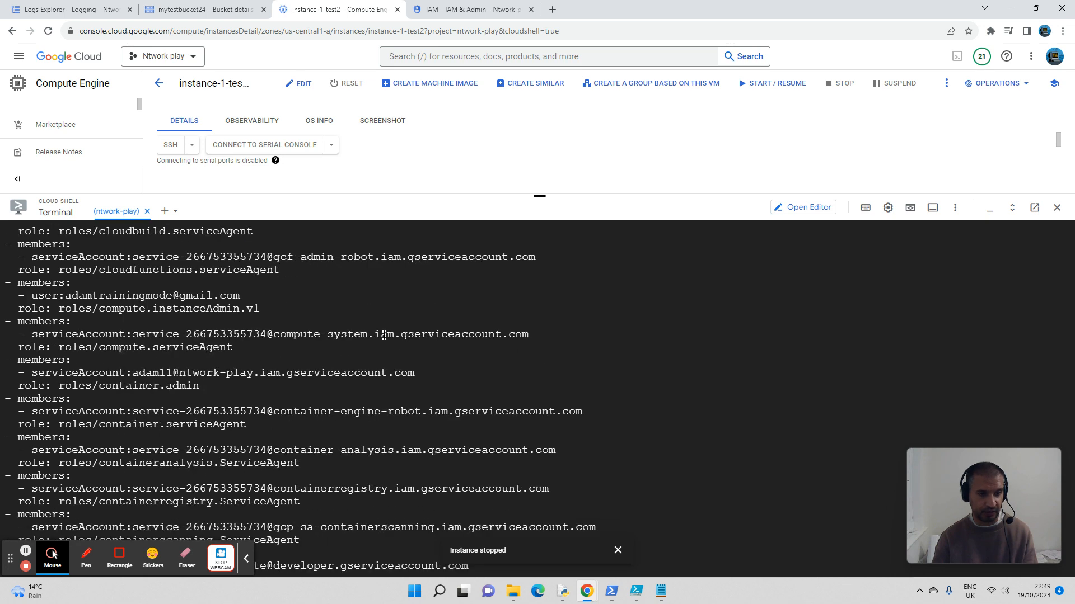
pyautogui.scroll(-1, 384, 335)
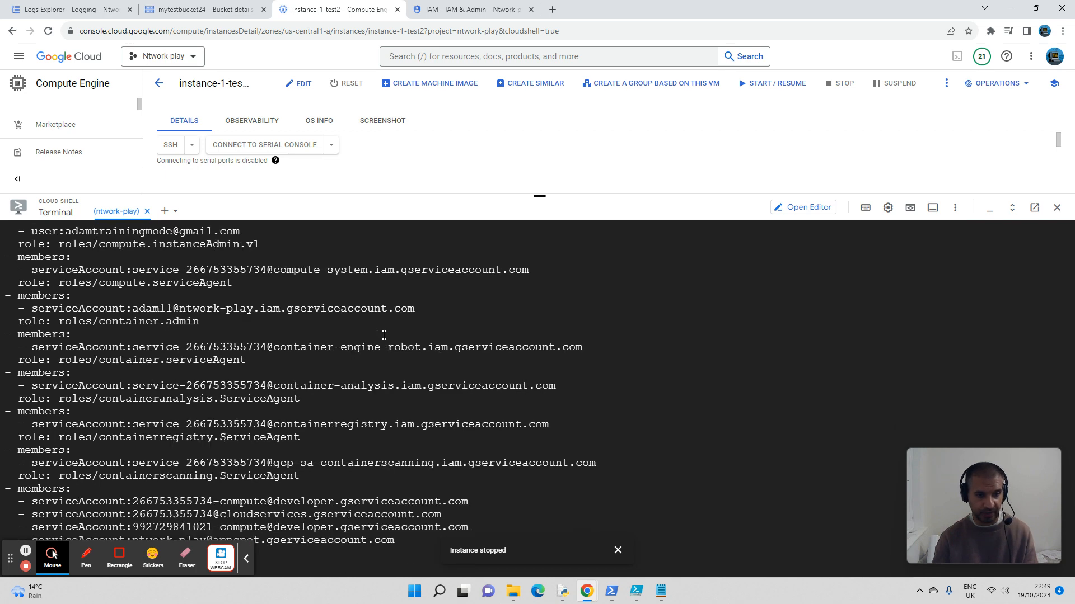
pyautogui.scroll(-1, 384, 334)
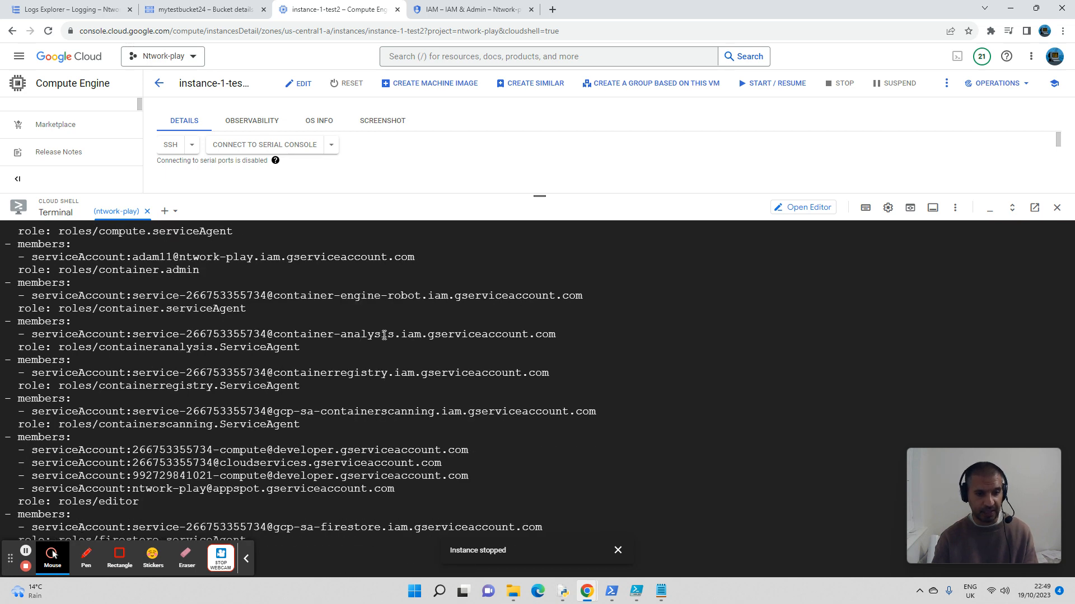
pyautogui.scroll(-3, 384, 334)
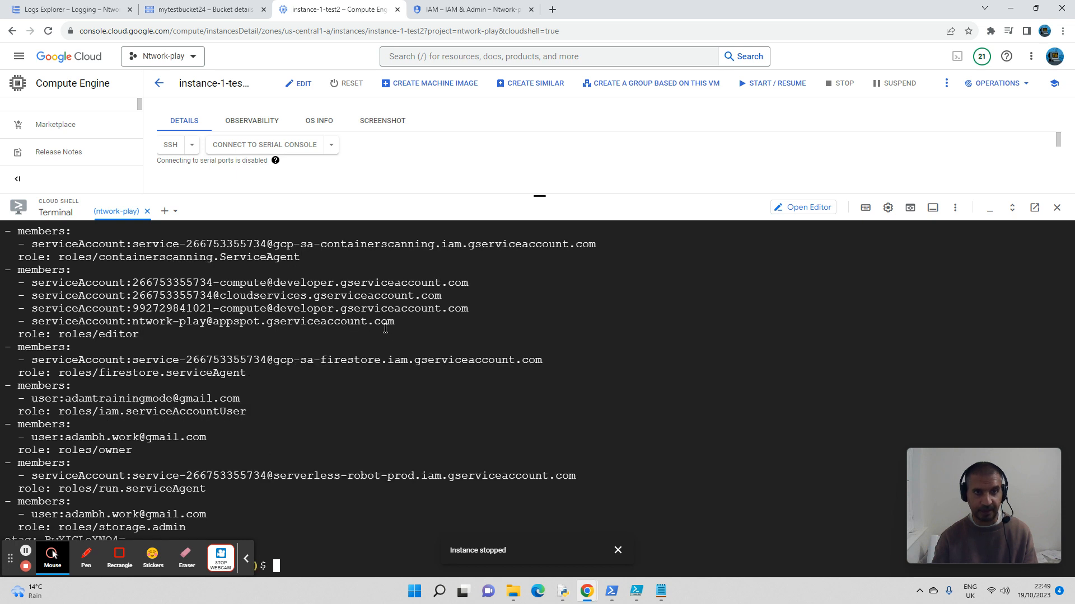
# Step: Shrink the Cloud Shell terminal pane to a thin strip to make room for the Compute Engine page
pyautogui.moveTo(540, 197); pyautogui.dragTo(568, 348)
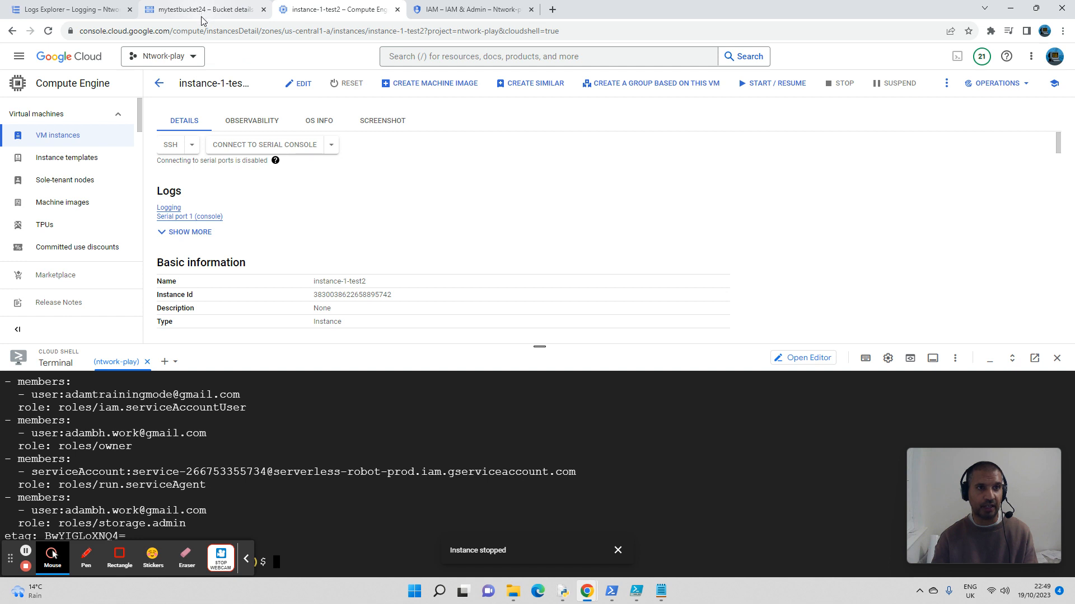
pyautogui.click(348, 83)
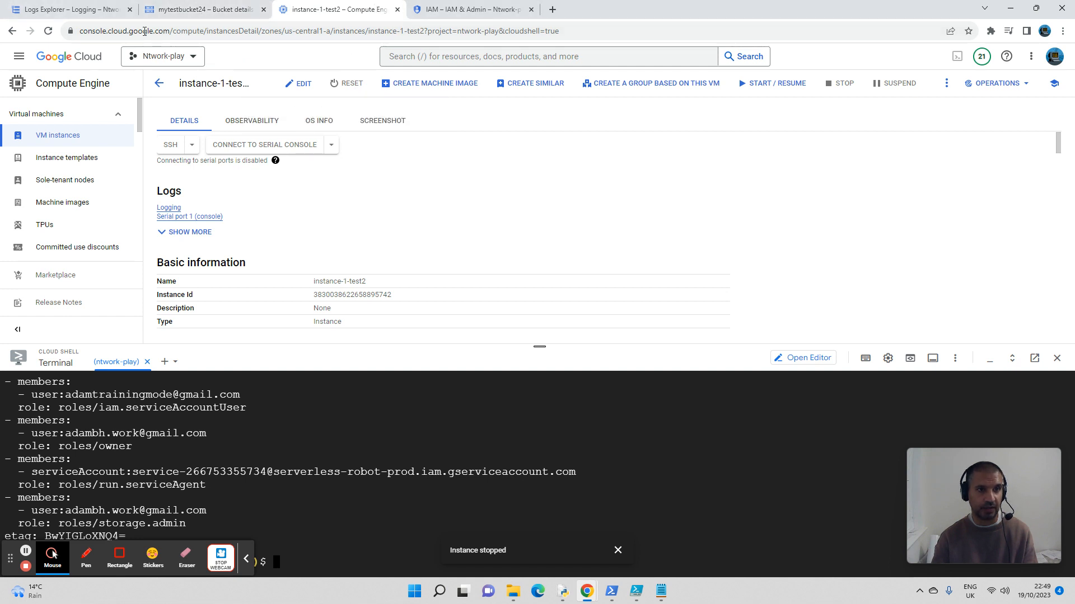
pyautogui.click(159, 83)
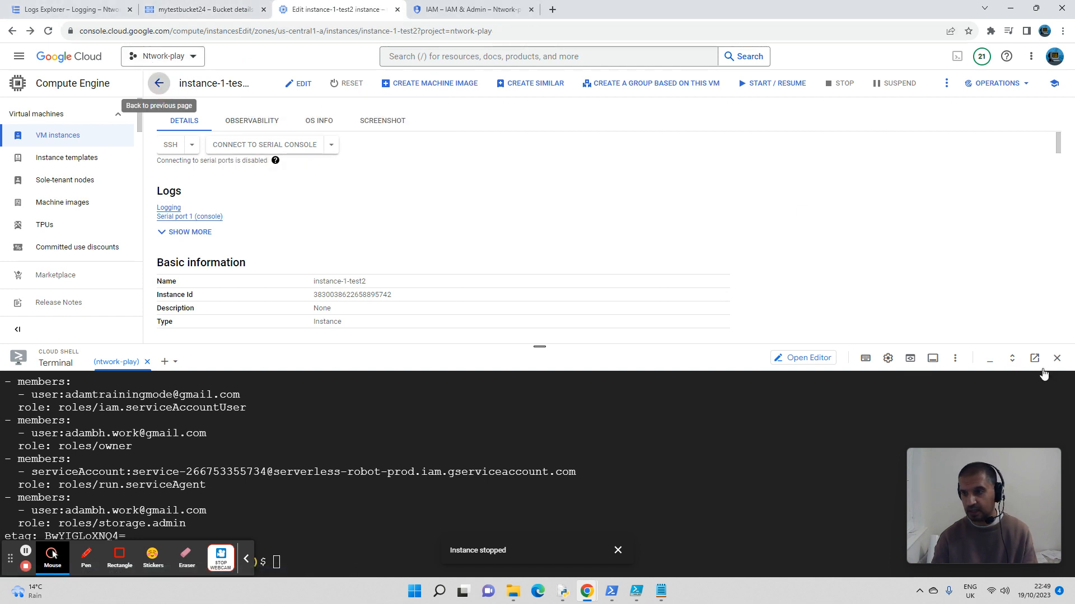
pyautogui.moveTo(539, 347); pyautogui.dragTo(544, 403)
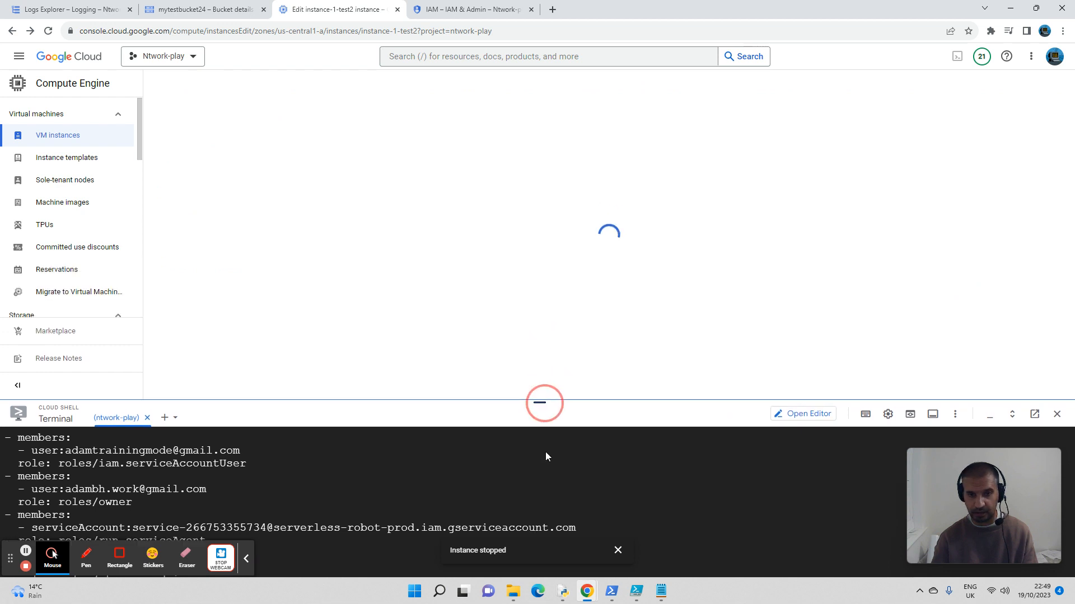
pyautogui.moveTo(546, 457); pyautogui.dragTo(549, 508)
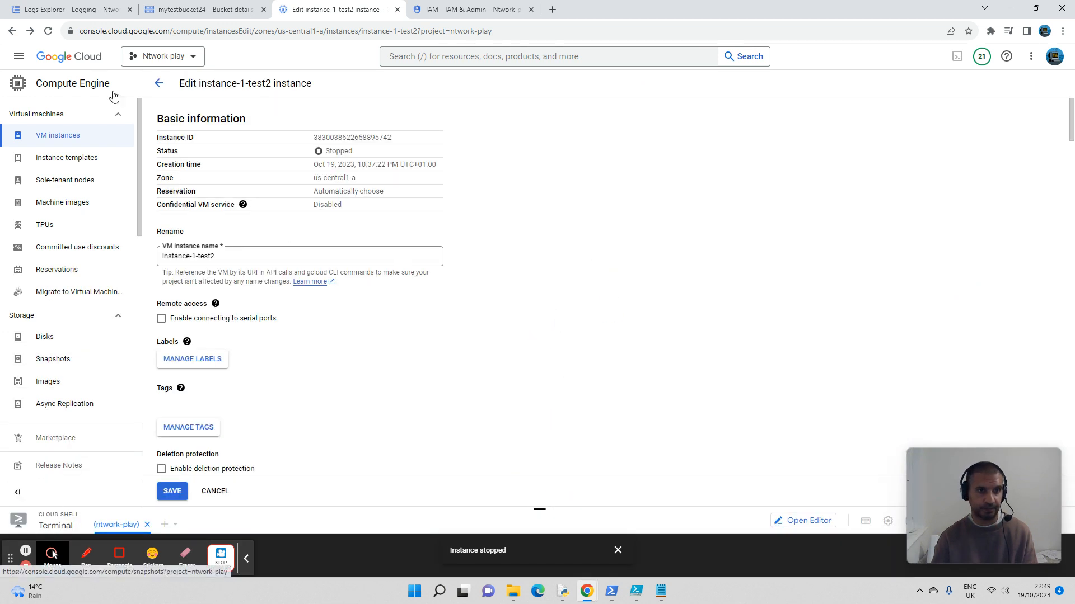
# Step: Go back to the VM instances list and start instance-1-test2
pyautogui.click(159, 84)
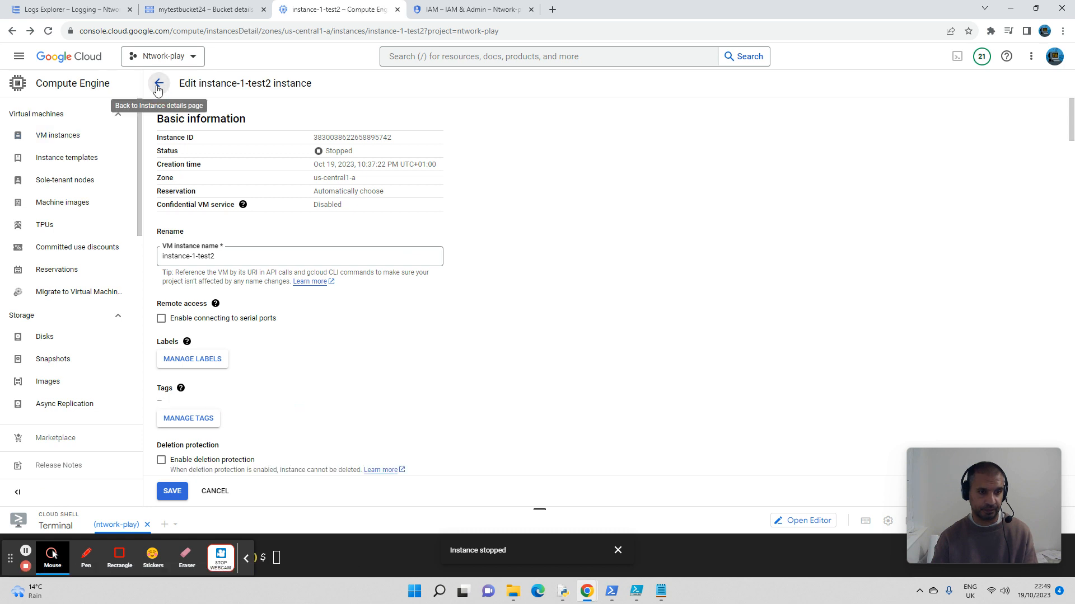
pyautogui.click(248, 560)
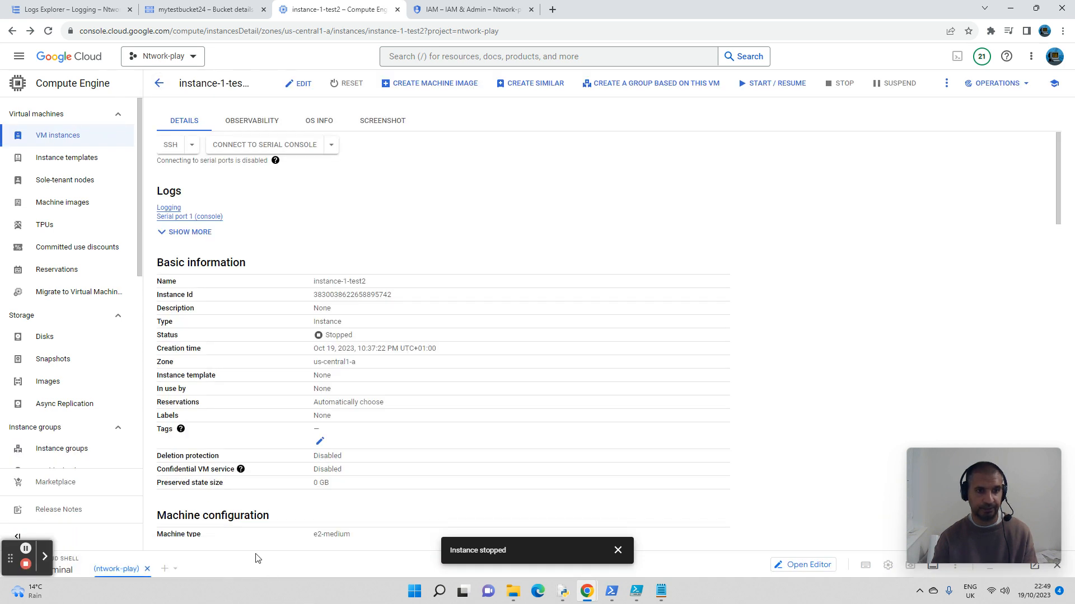
pyautogui.click(158, 84)
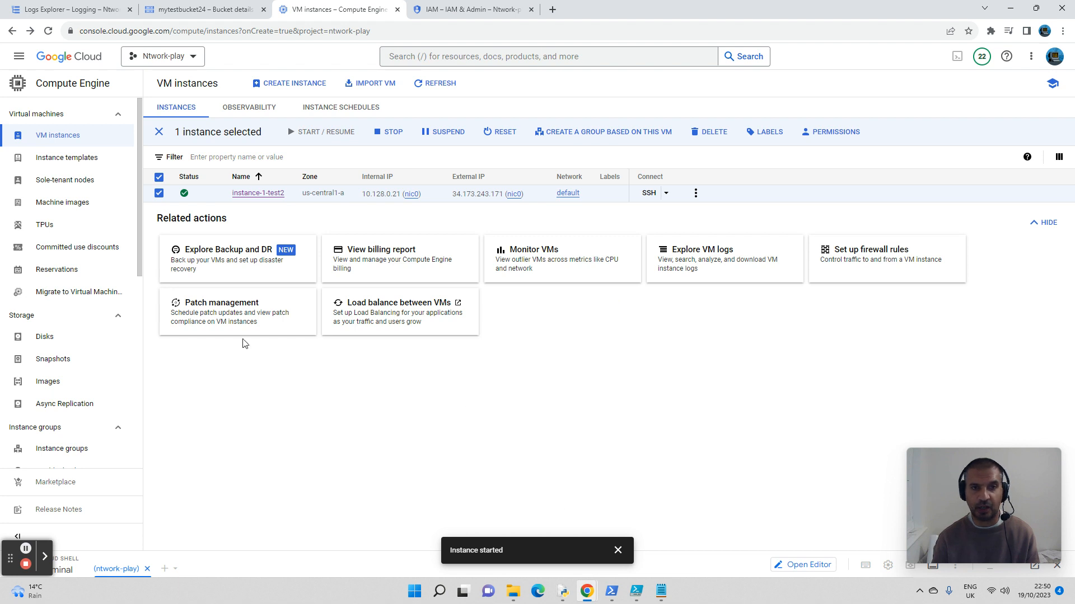
# Step: Open a browser SSH session to instance-1-test2, enlarge its window and make its command prompt active
pyautogui.click(651, 194)
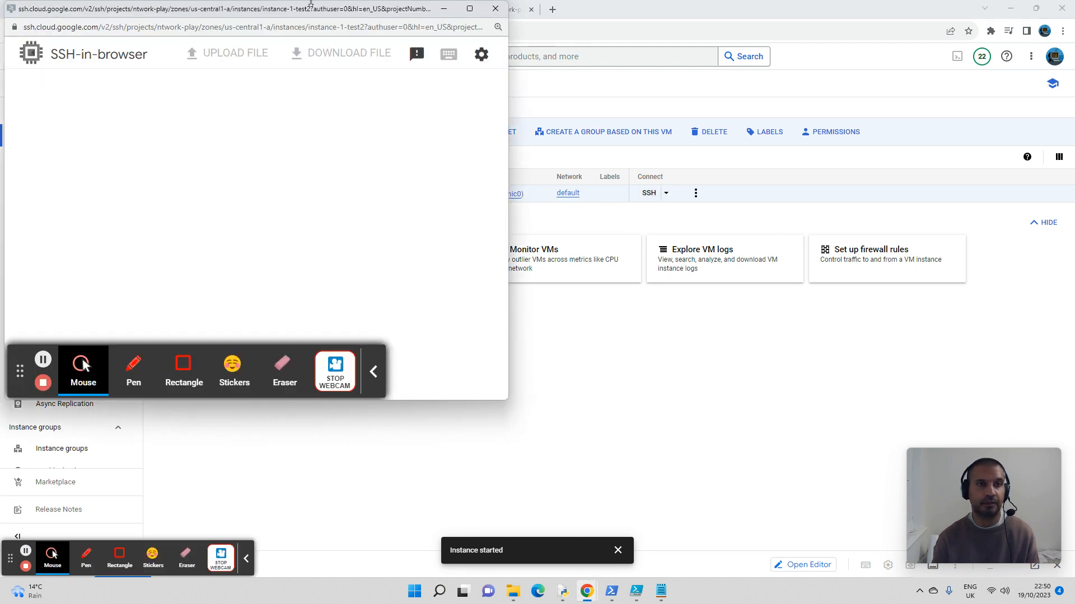
pyautogui.click(374, 372)
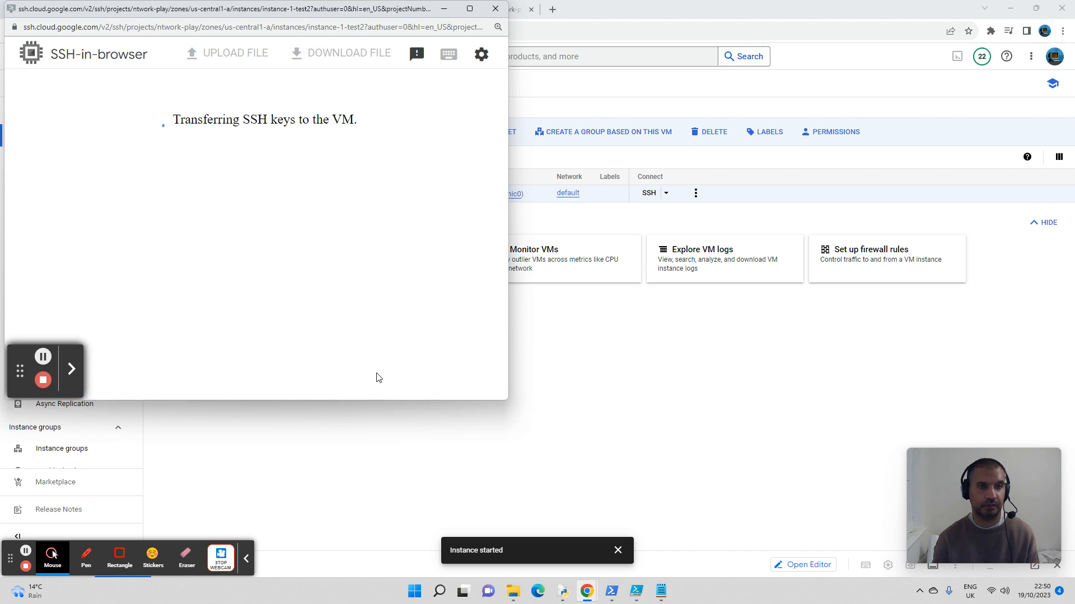
pyautogui.moveTo(508, 399); pyautogui.dragTo(999, 492)
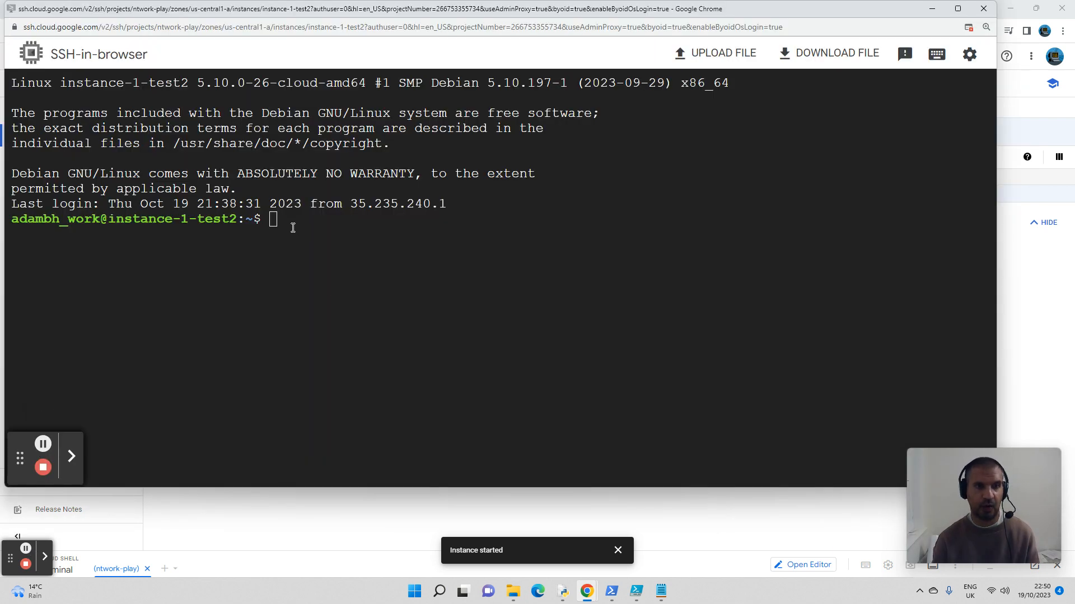
pyautogui.click(292, 226)
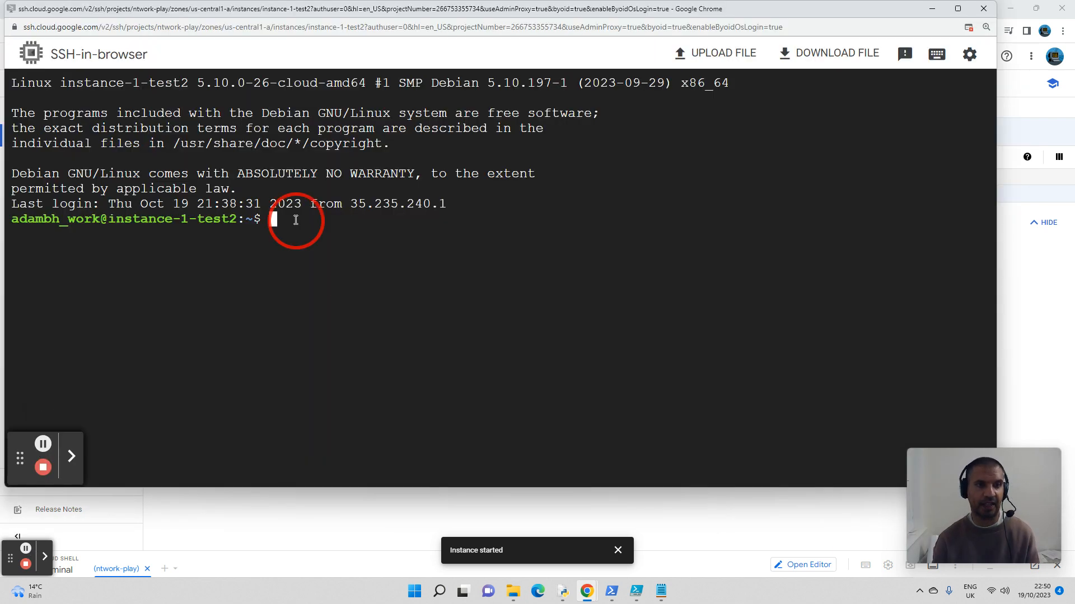
pyautogui.click(352, 230)
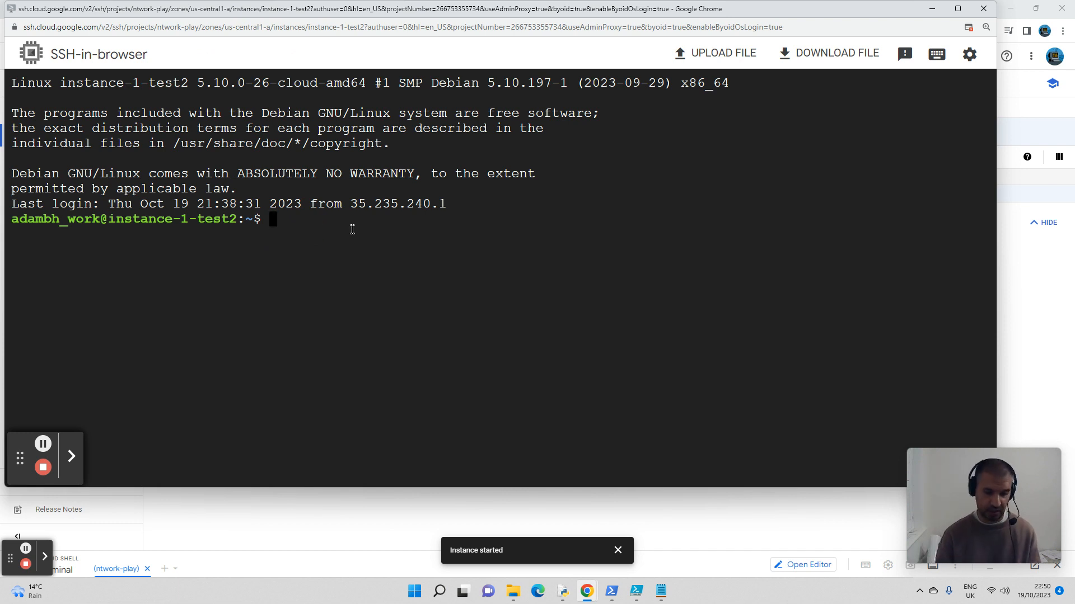
# Step: List the home directory's contents, and change into mylocalfolder to list its files
pyautogui.write('dir')
pyautogui.press('Return')
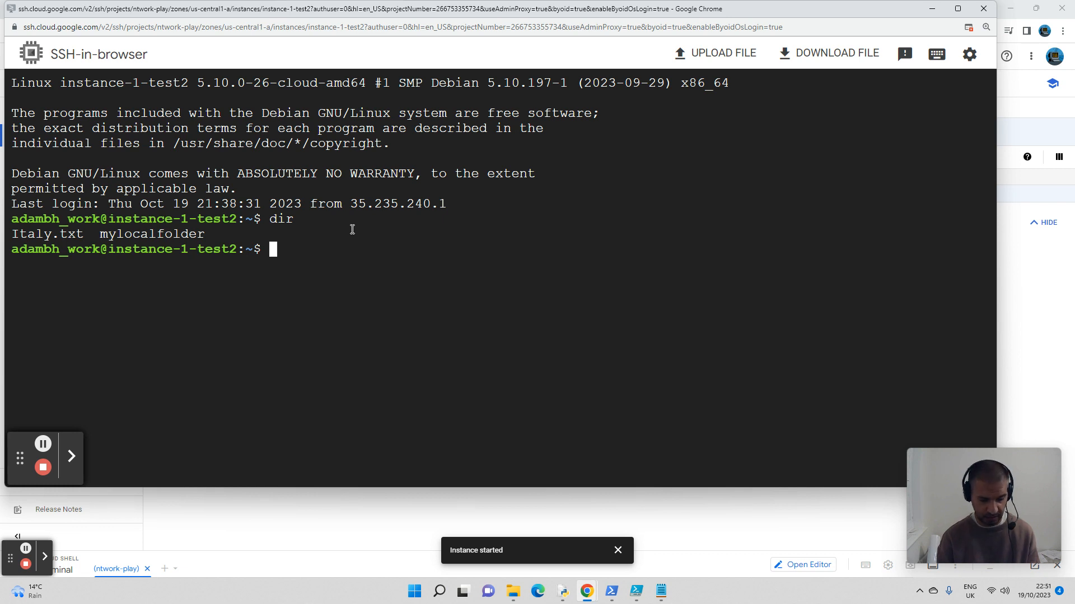
pyautogui.write('cd my')
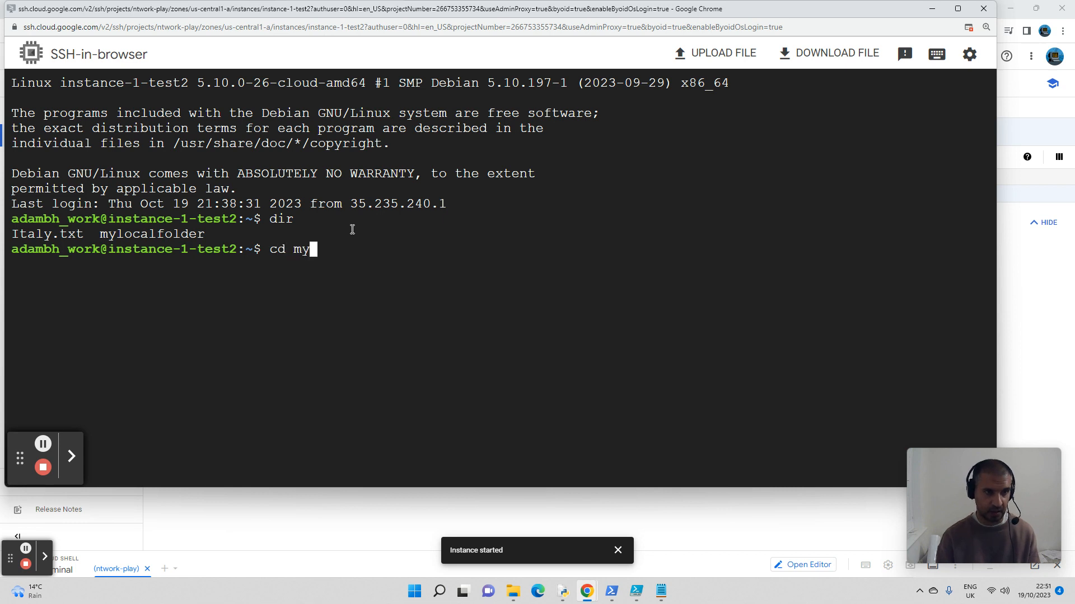
pyautogui.write('loc')
pyautogui.press('Tab')
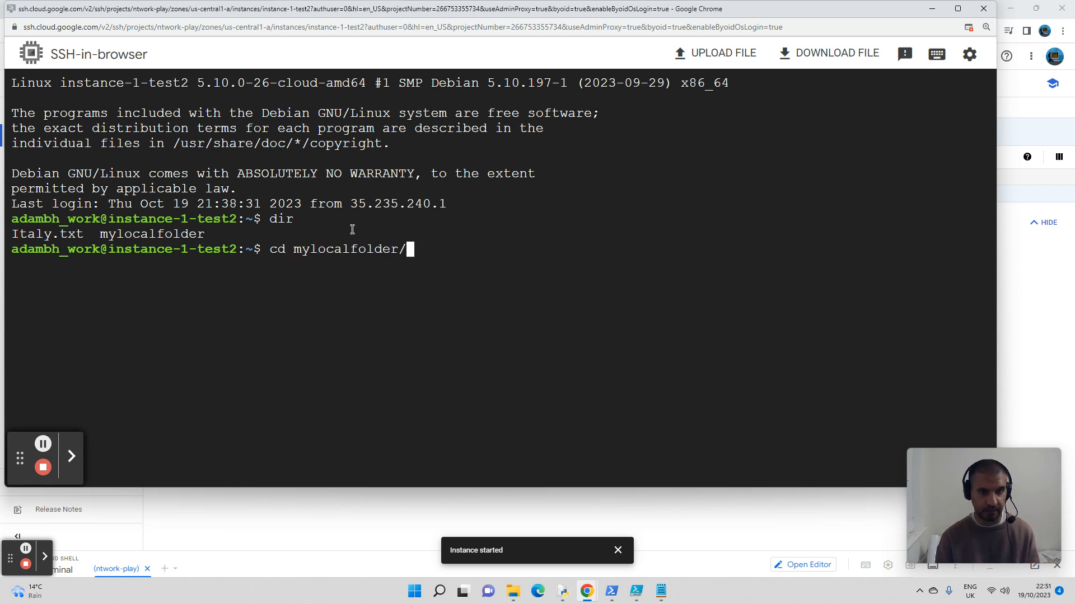
pyautogui.press('Return')
pyautogui.write('dir')
pyautogui.press('Return')
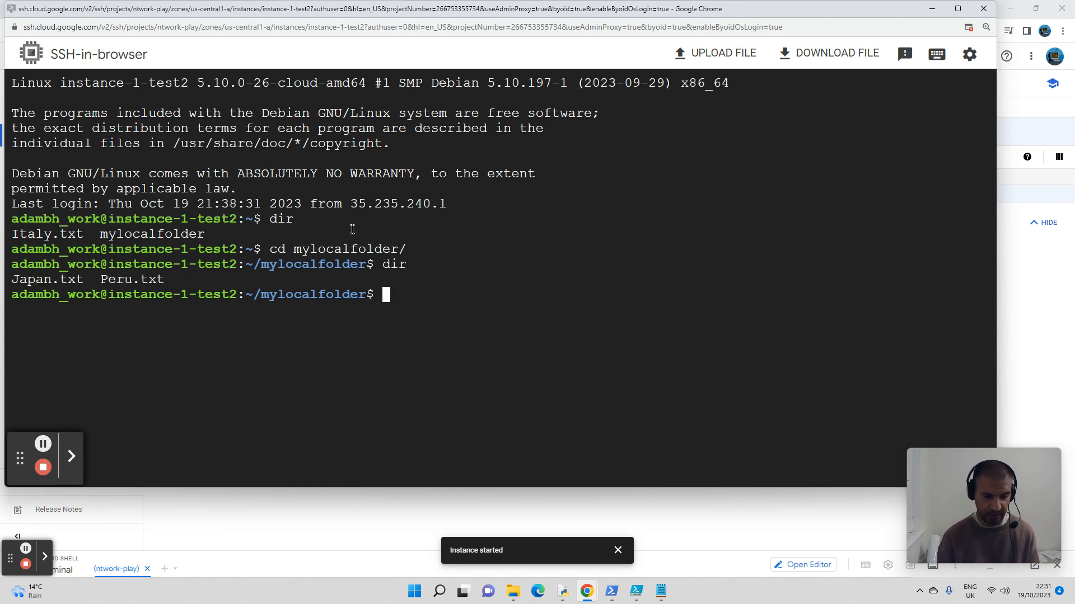
# Step: Create France.txt in mylocalfolder with nano, containing the text "Paris", and save it before exiting the editor
pyautogui.write('nan')
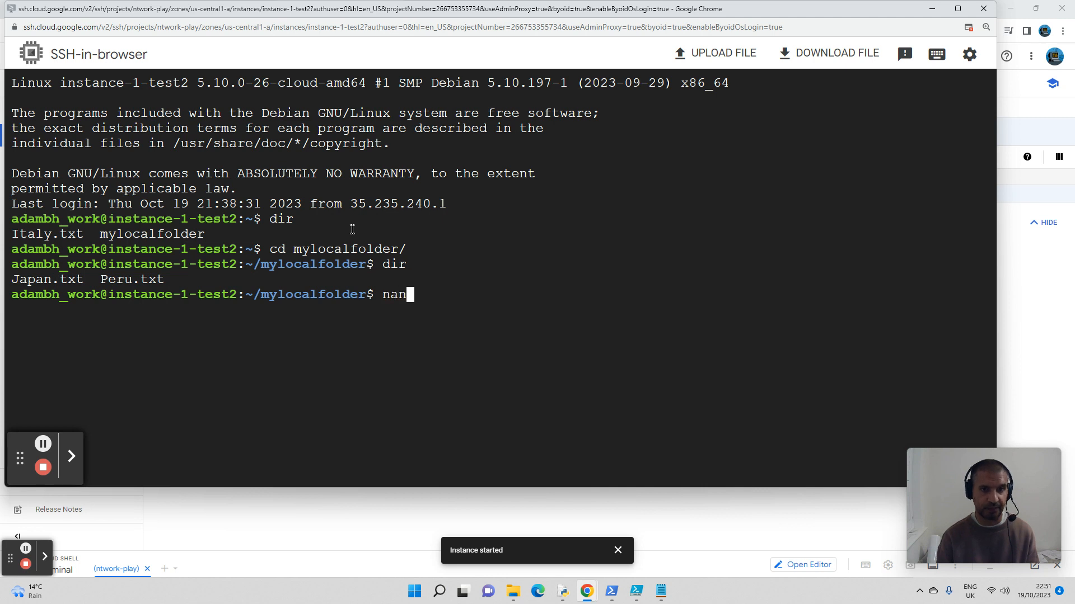
pyautogui.write('o ')
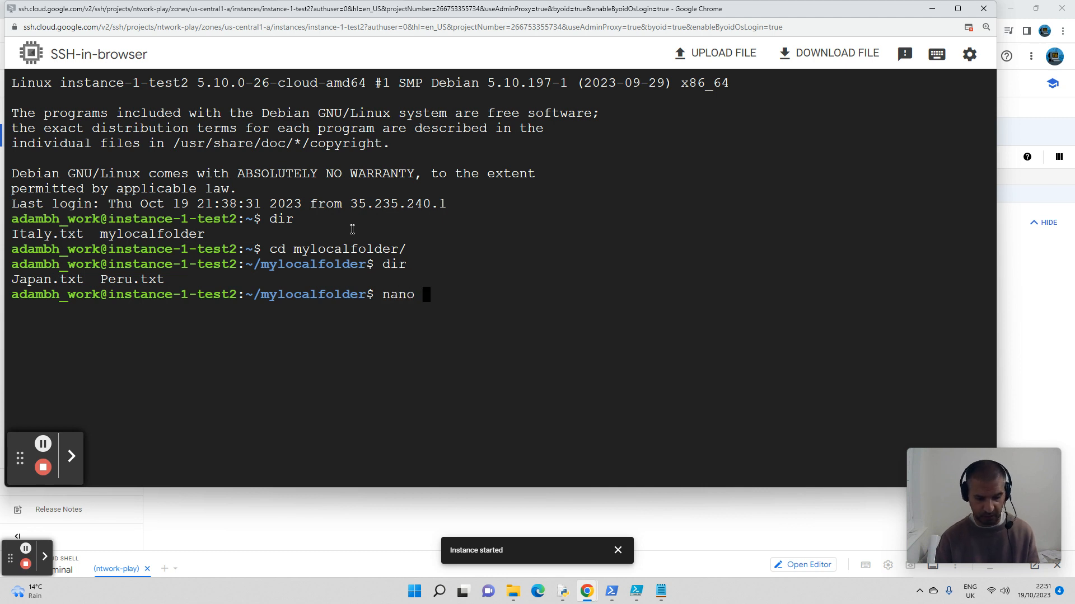
pyautogui.write('France')
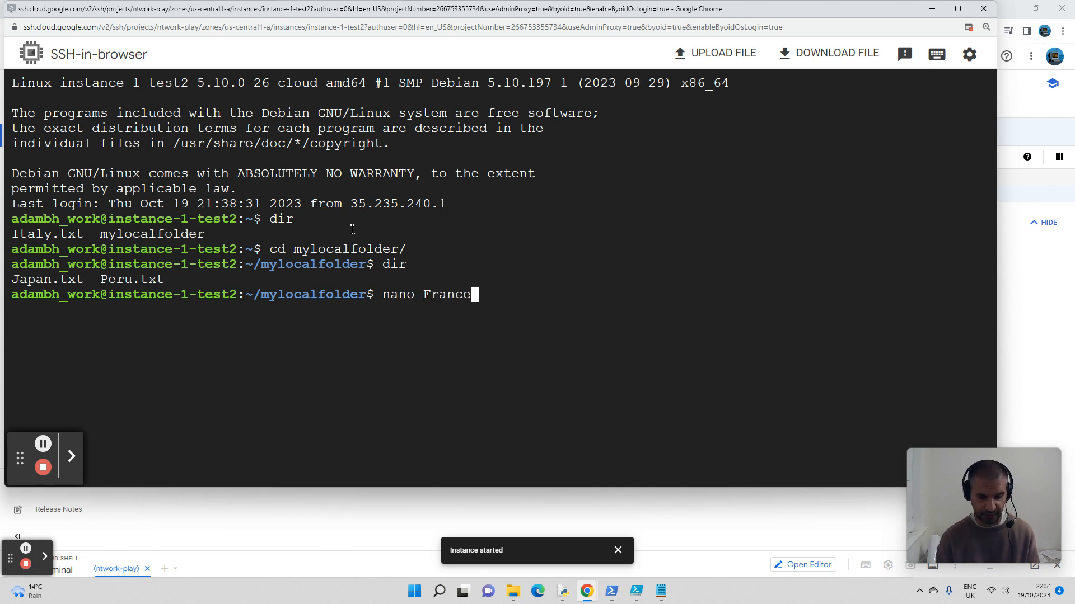
pyautogui.write('.txt')
pyautogui.press('Return')
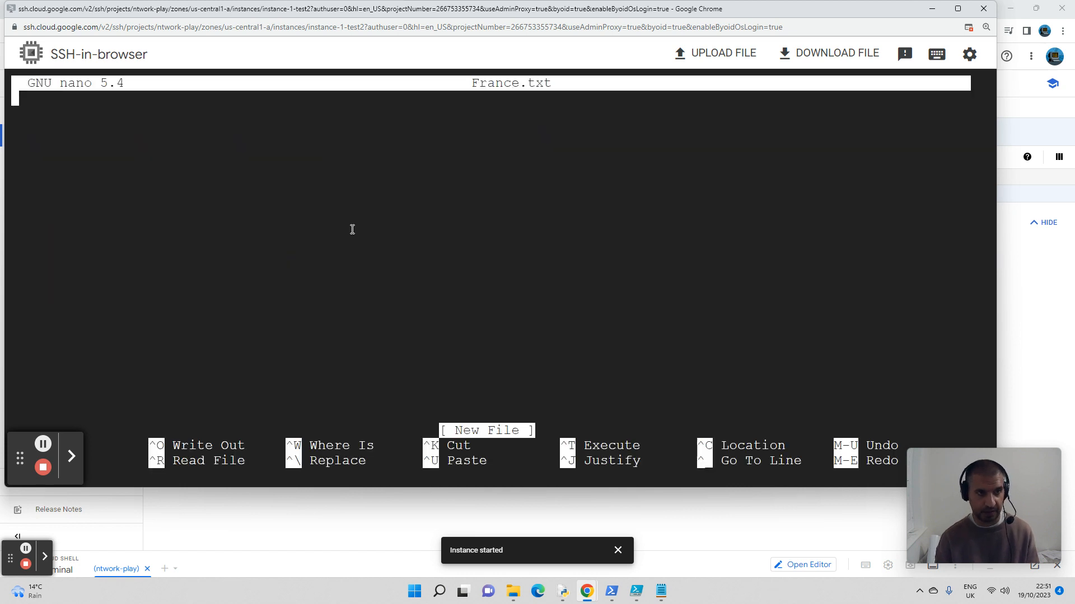
pyautogui.write('PAris')
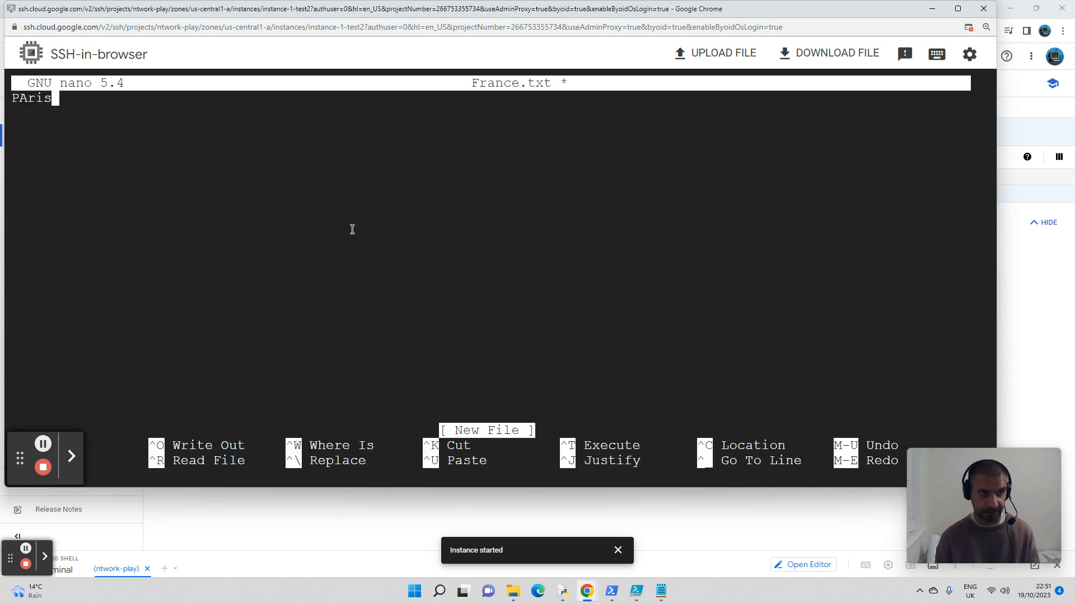
pyautogui.press('BackSpace')
pyautogui.press('BackSpace')
pyautogui.press('BackSpace')
pyautogui.press('BackSpace')
pyautogui.write('aris')
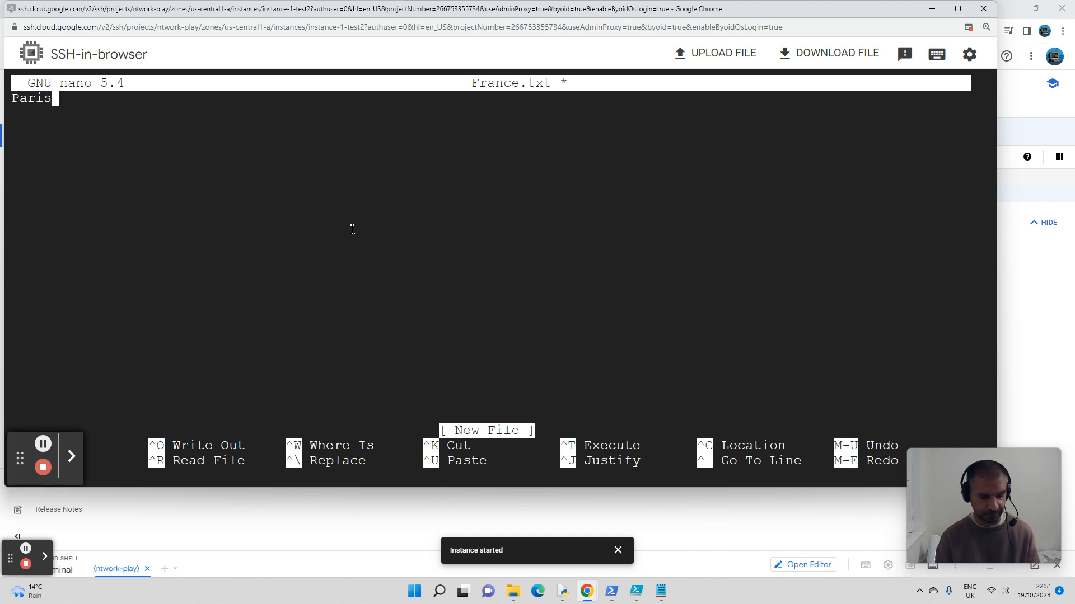
pyautogui.hotkey('ctrl', 'o')
pyautogui.press('Return')
pyautogui.hotkey('ctrl', 'x')
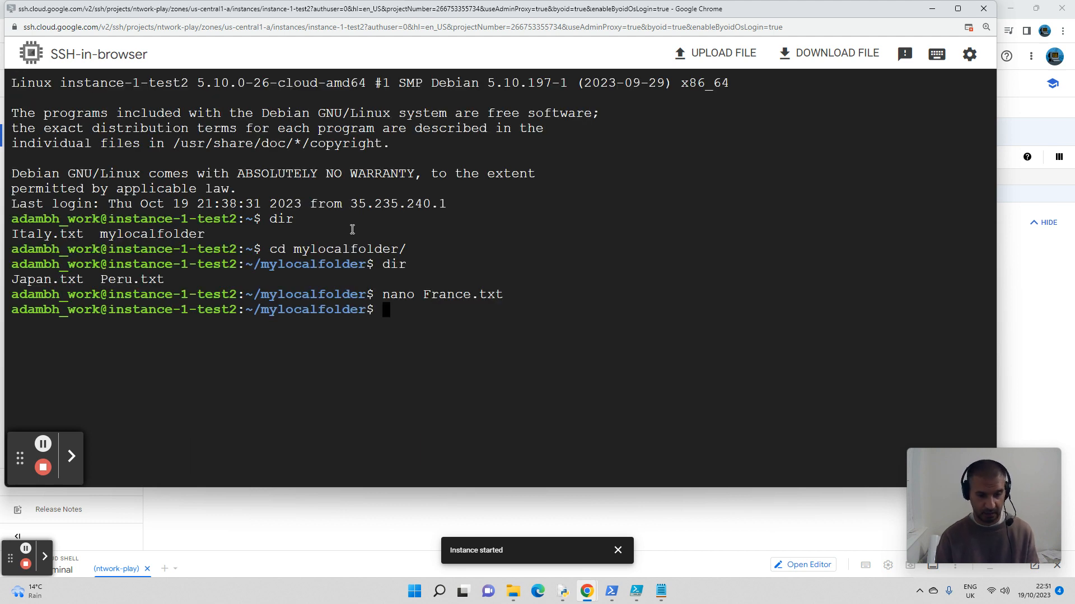
# Step: List the files in mylocalfolder to check for France.txt, and clear the terminal screen
pyautogui.write('dir')
pyautogui.press('Return')
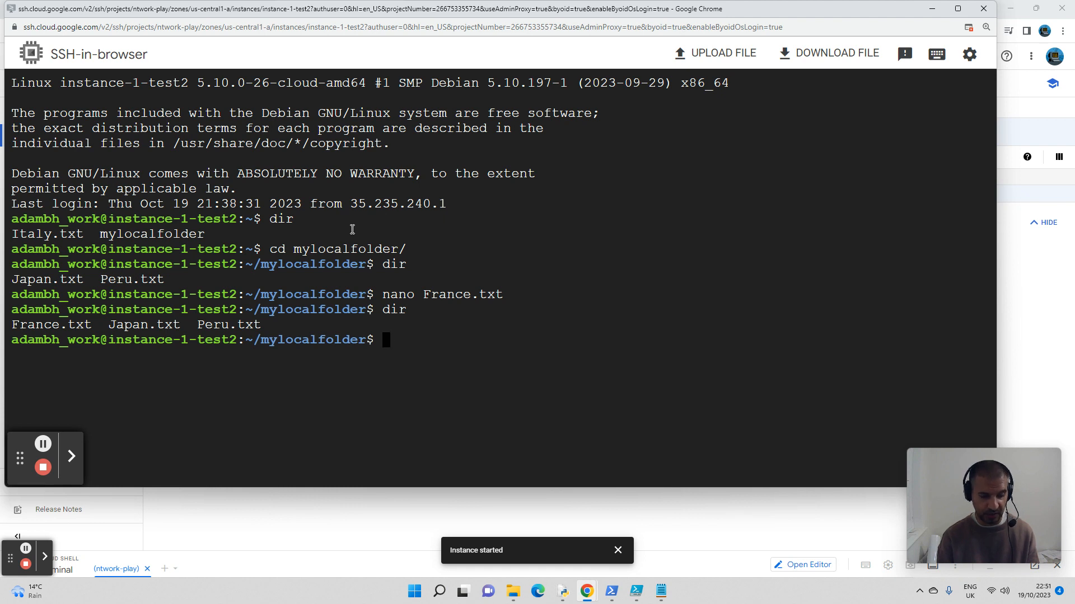
pyautogui.write('clear')
pyautogui.press('Return')
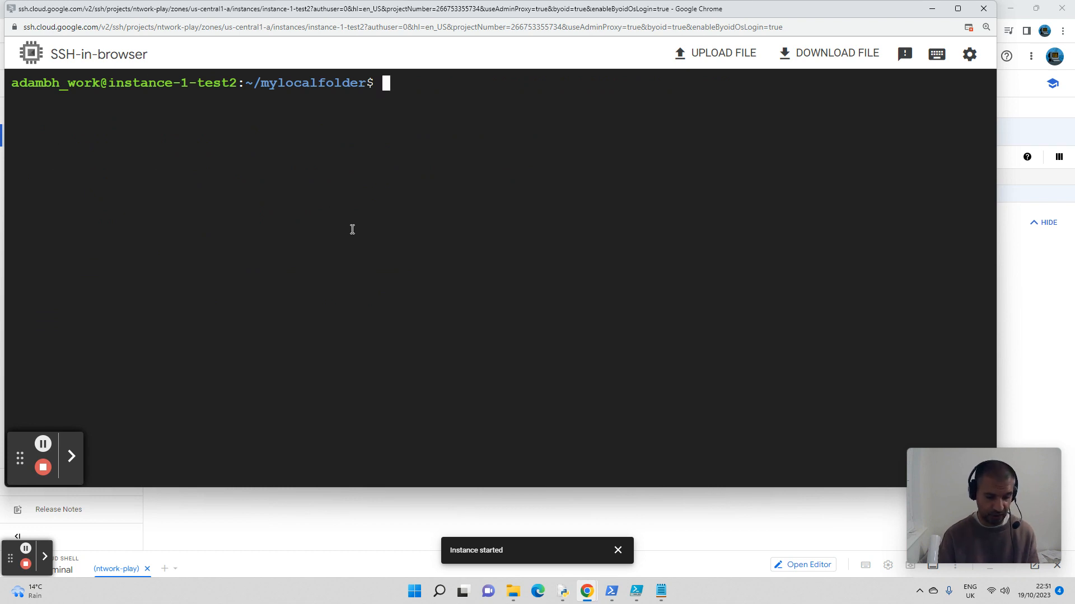
# Step: Upload France.txt from mylocalfolder to the bucket gs://mytestbucket24/ using gsutil cp with the -r option
pyautogui.write('gsutil')
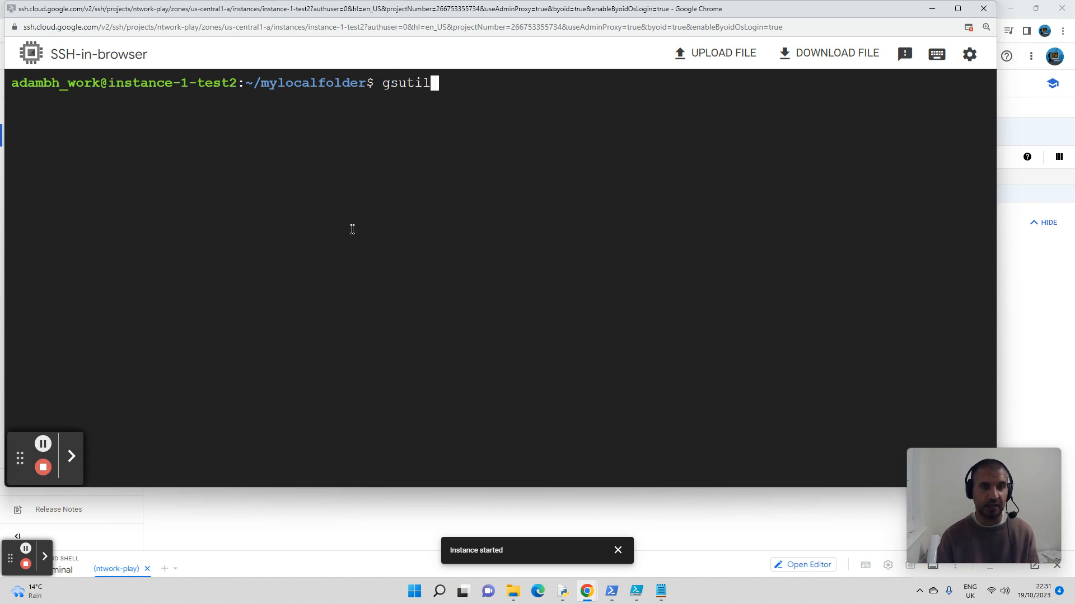
pyautogui.write(' cp -r')
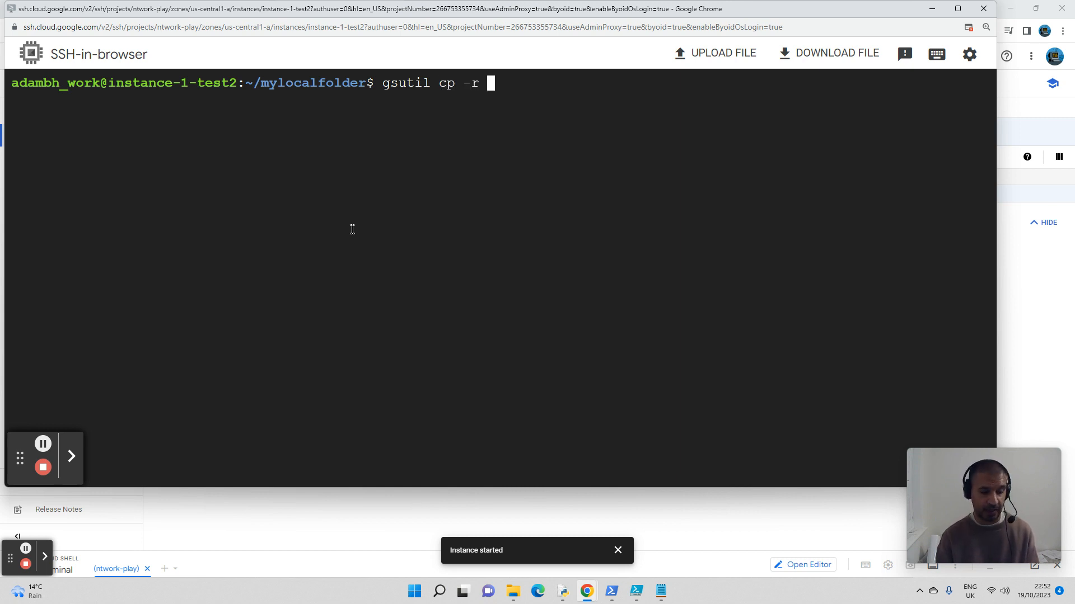
pyautogui.write(' Fran')
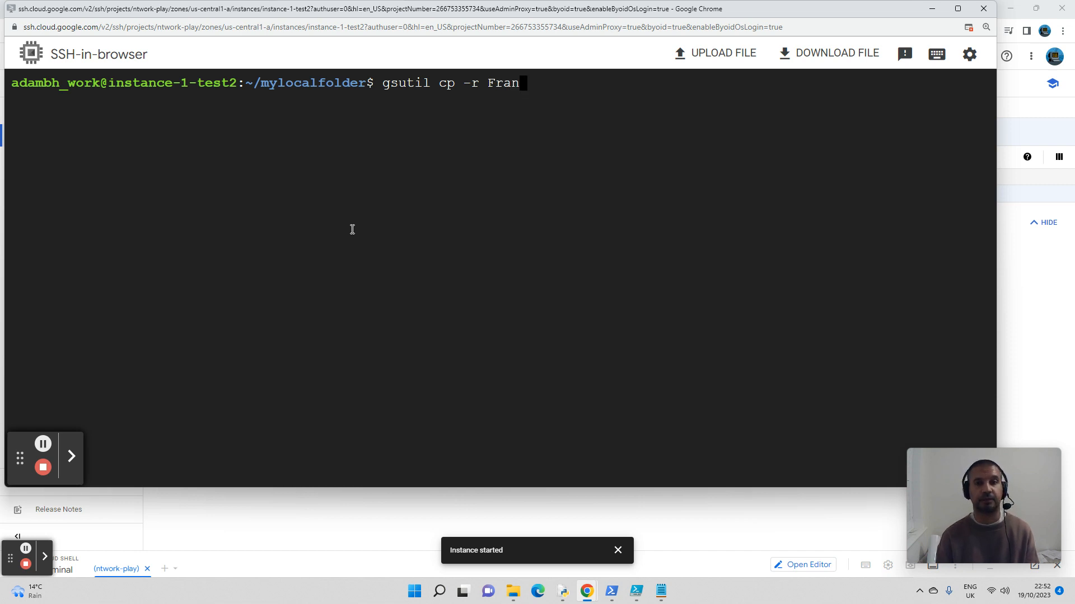
pyautogui.press('Tab')
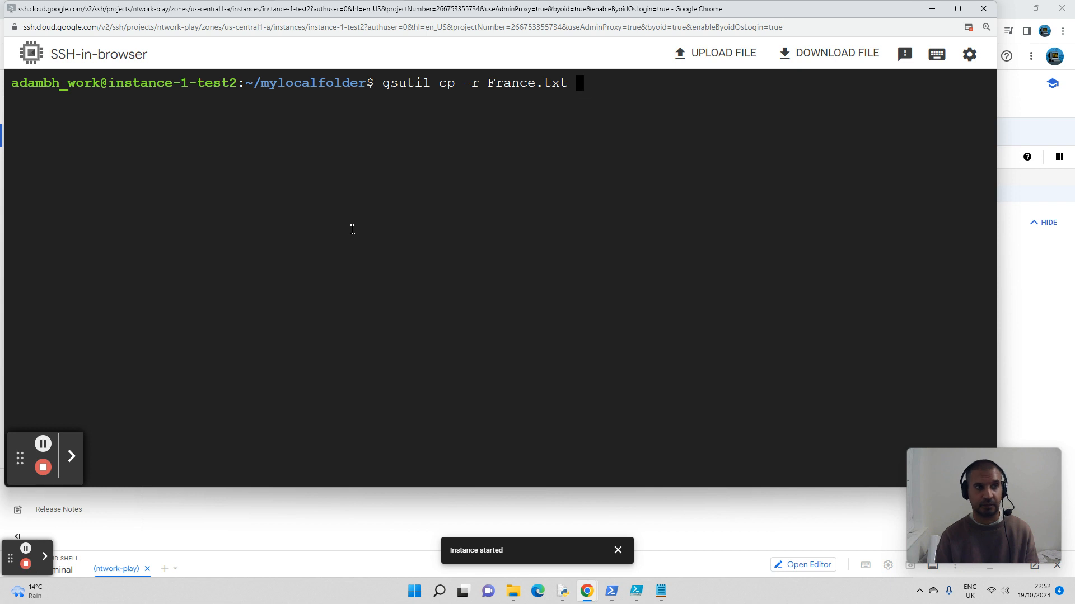
pyautogui.write('gs')
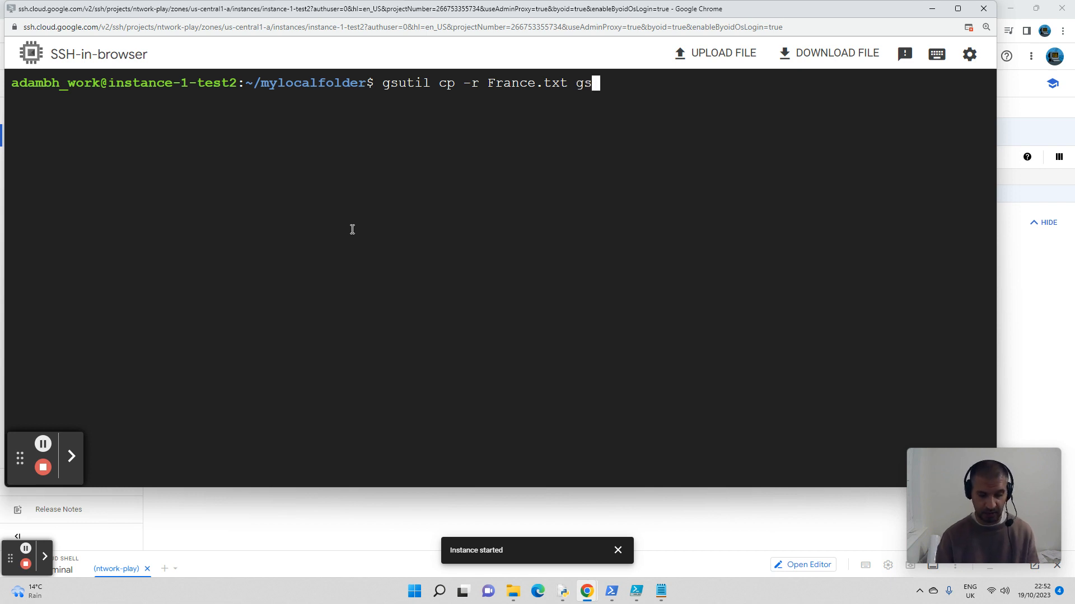
pyautogui.write('://my')
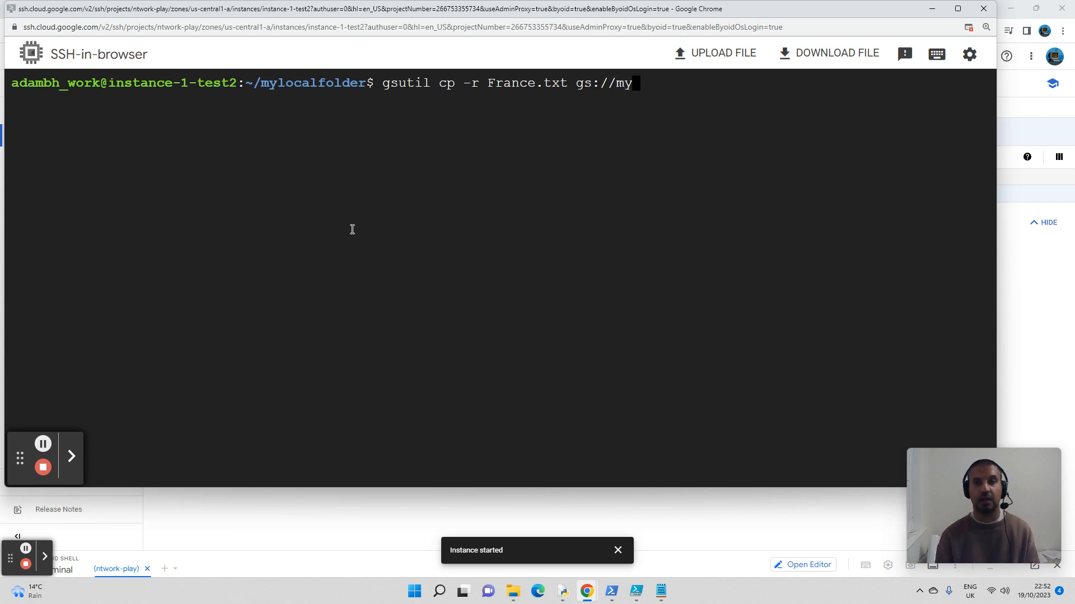
pyautogui.press('Tab')
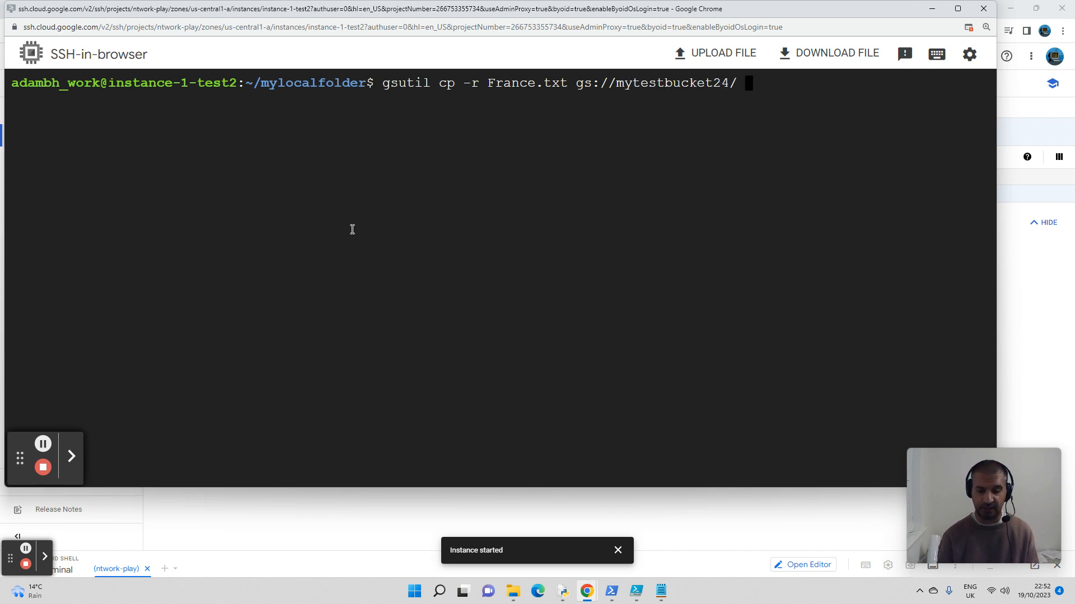
pyautogui.press('Return')
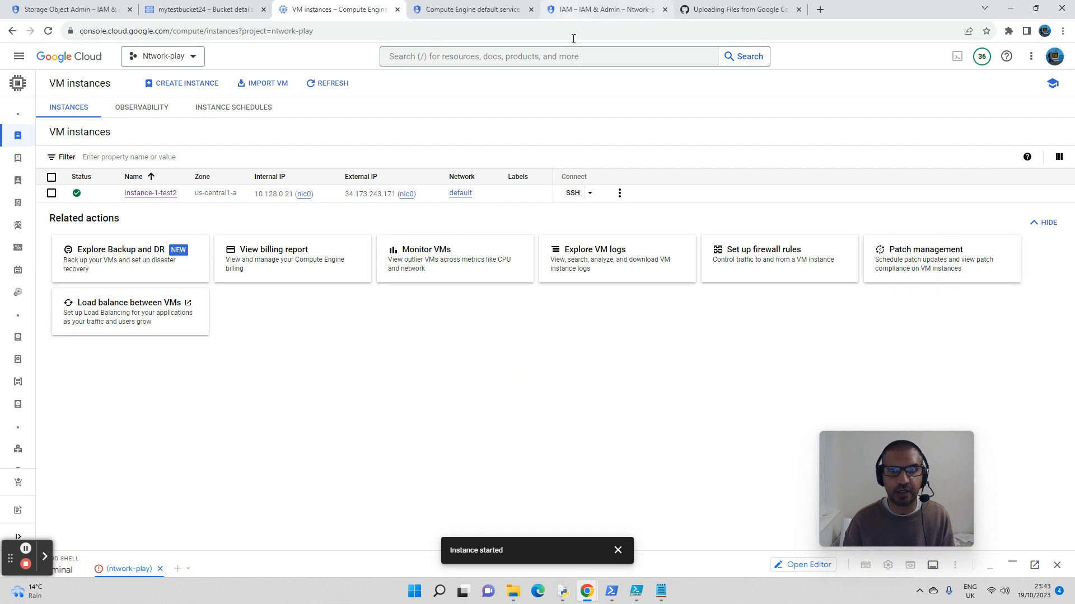
# Step: Review the project's IAM principals and roles alongside the Notepad notes holding the service account and binding commands
pyautogui.click(605, 10)
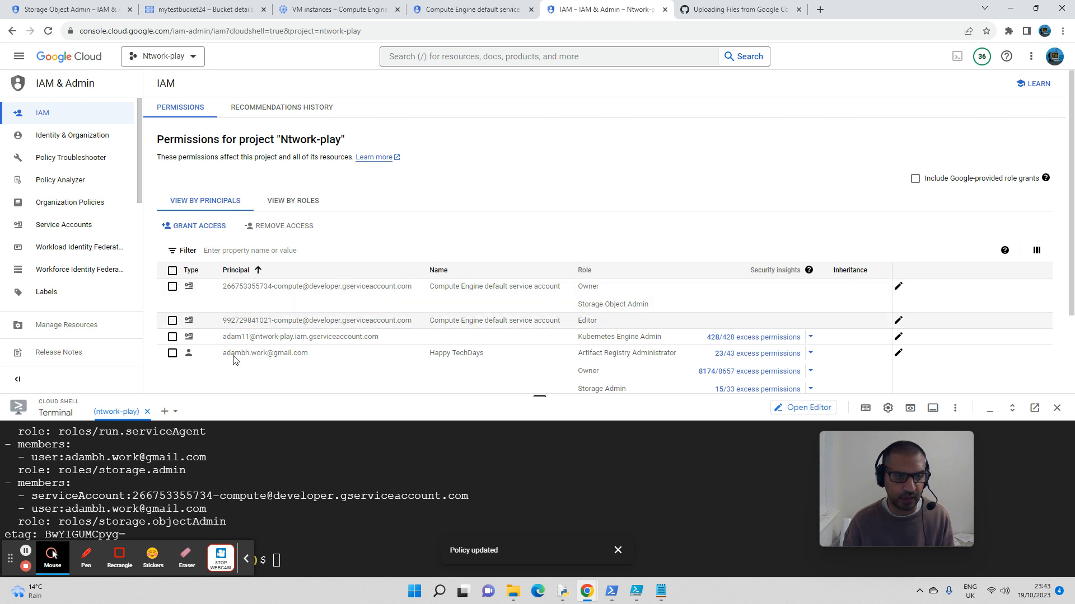
pyautogui.moveTo(539, 396); pyautogui.dragTo(545, 293)
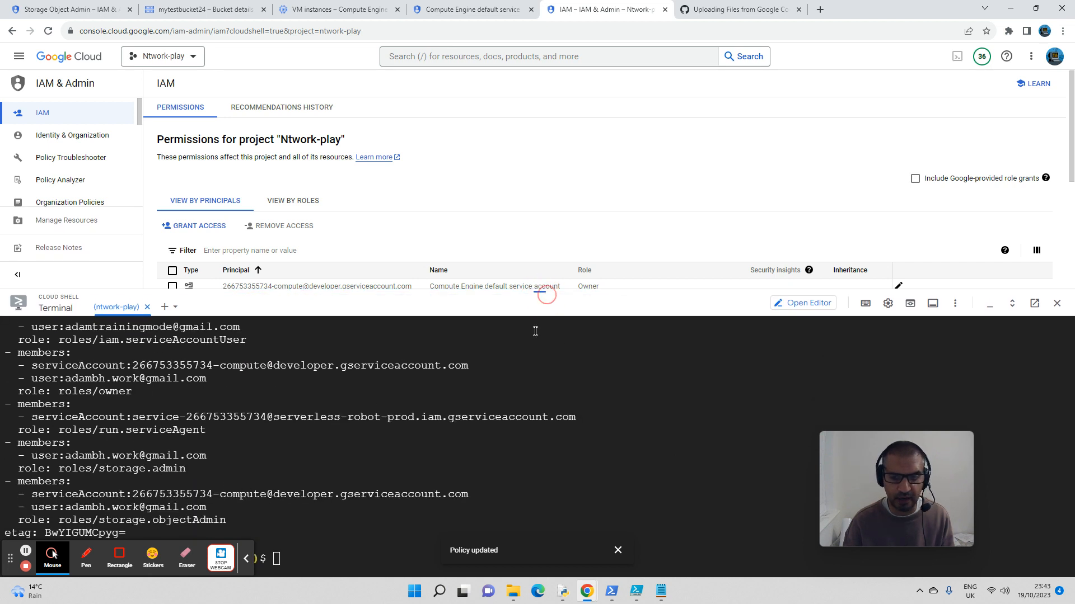
pyautogui.click(662, 593)
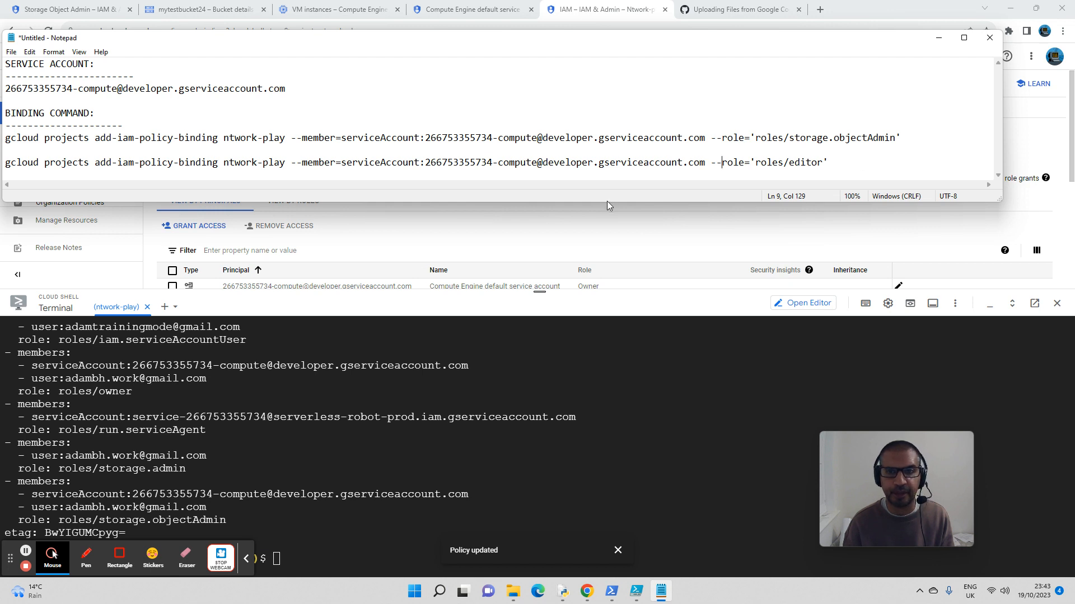
pyautogui.moveTo(607, 202); pyautogui.dragTo(636, 301)
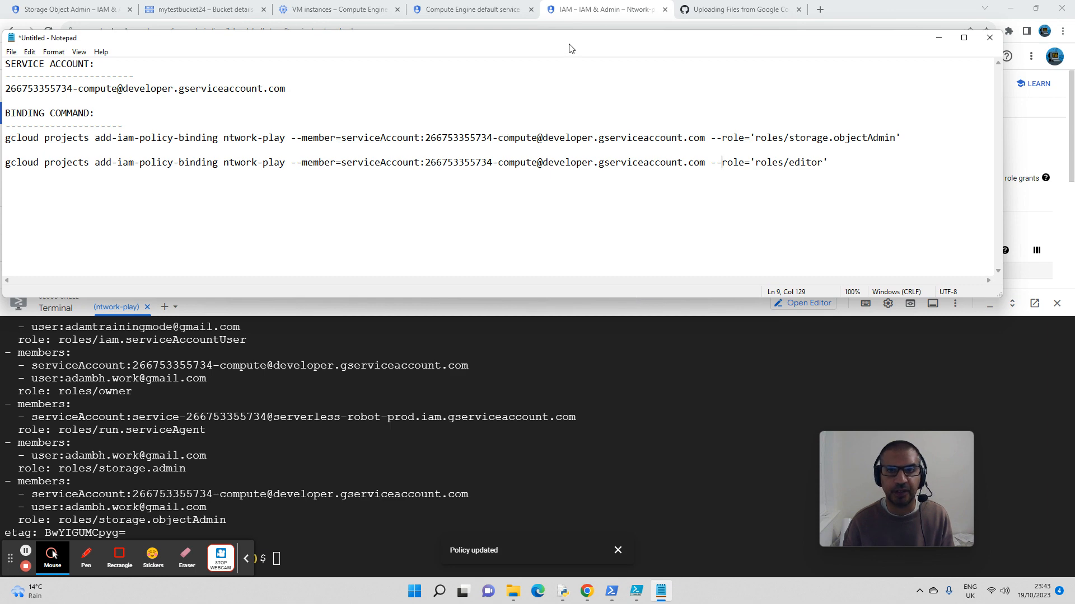
pyautogui.moveTo(571, 48); pyautogui.dragTo(672, 342)
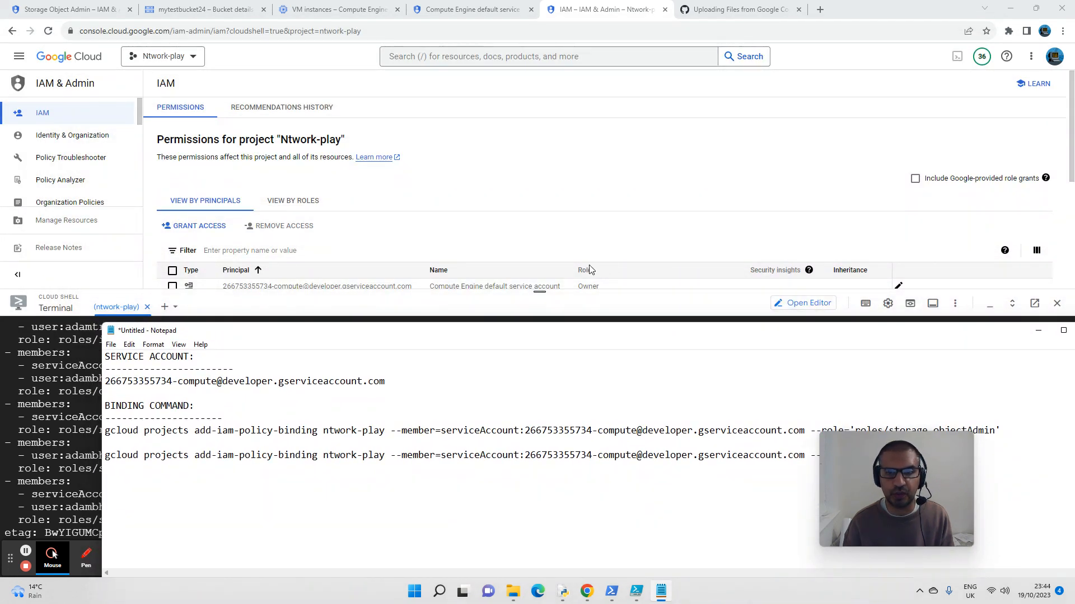
pyautogui.scroll(-1, 769, 217)
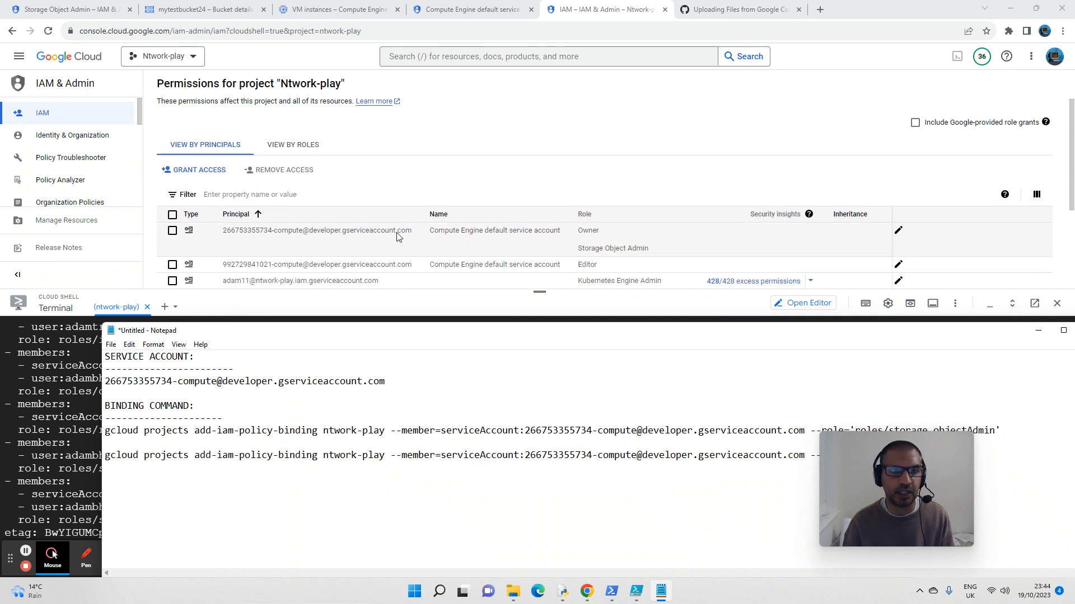
# Step: Open the details of instance-1-test2 and compare its API and identity management service account with the one in the Notepad notes
pyautogui.click(367, 10)
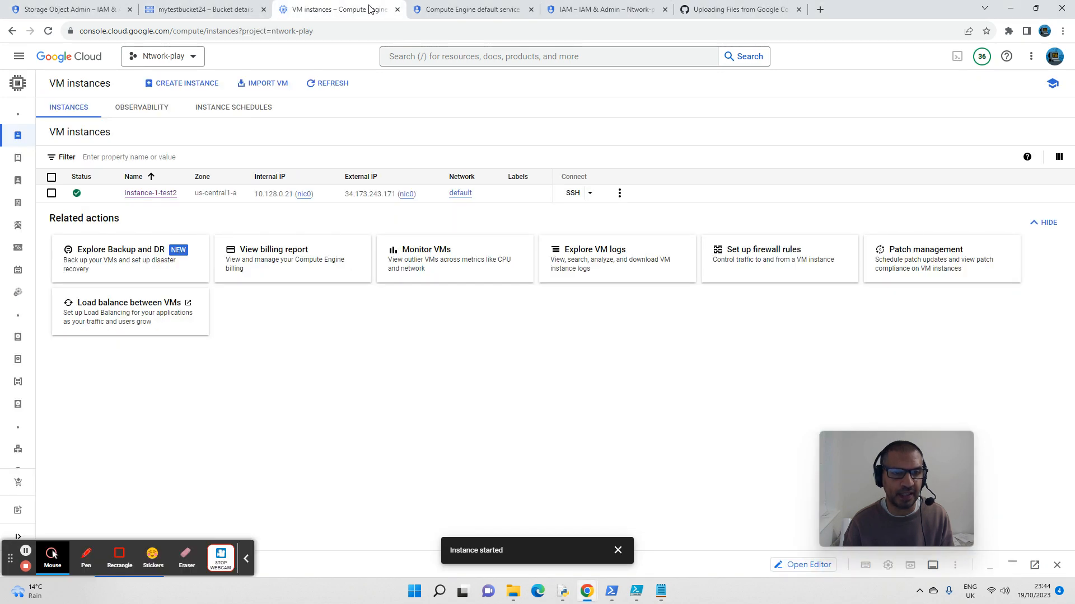
pyautogui.click(150, 193)
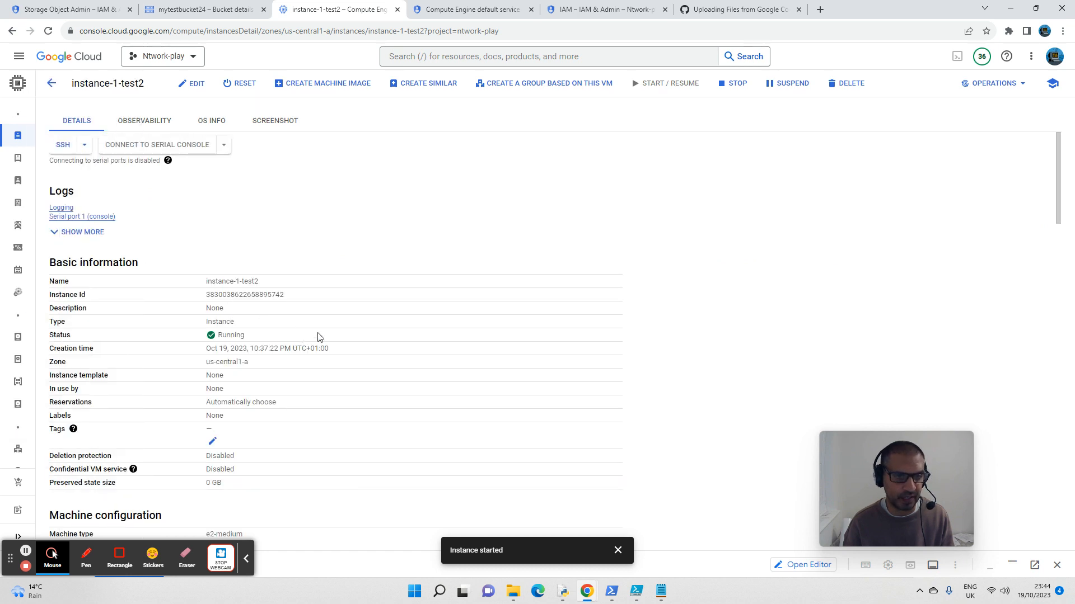
pyautogui.scroll(-10, 319, 336)
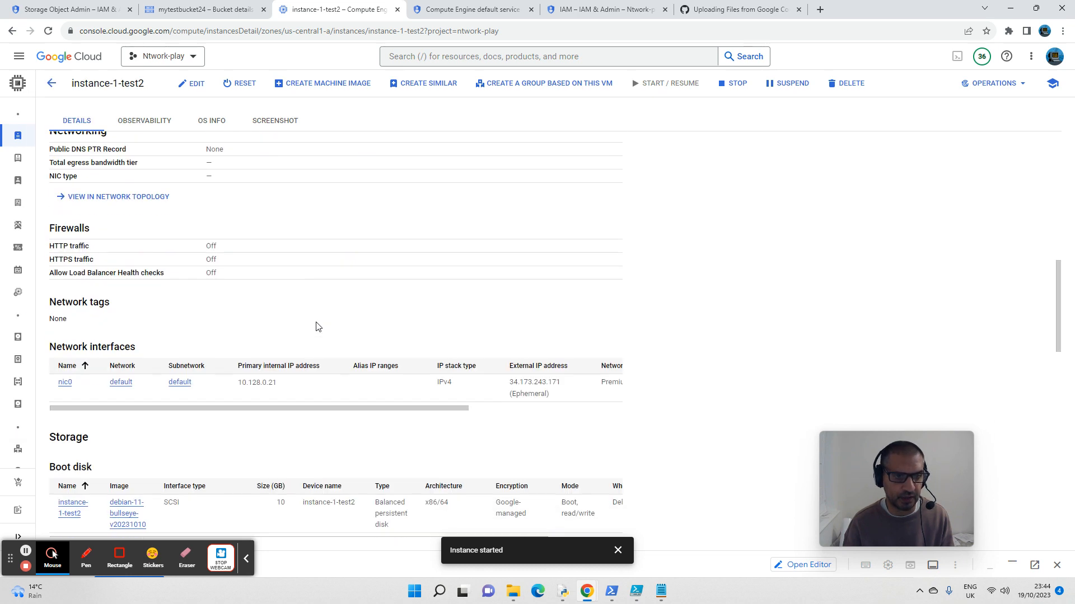
pyautogui.scroll(-9, 317, 327)
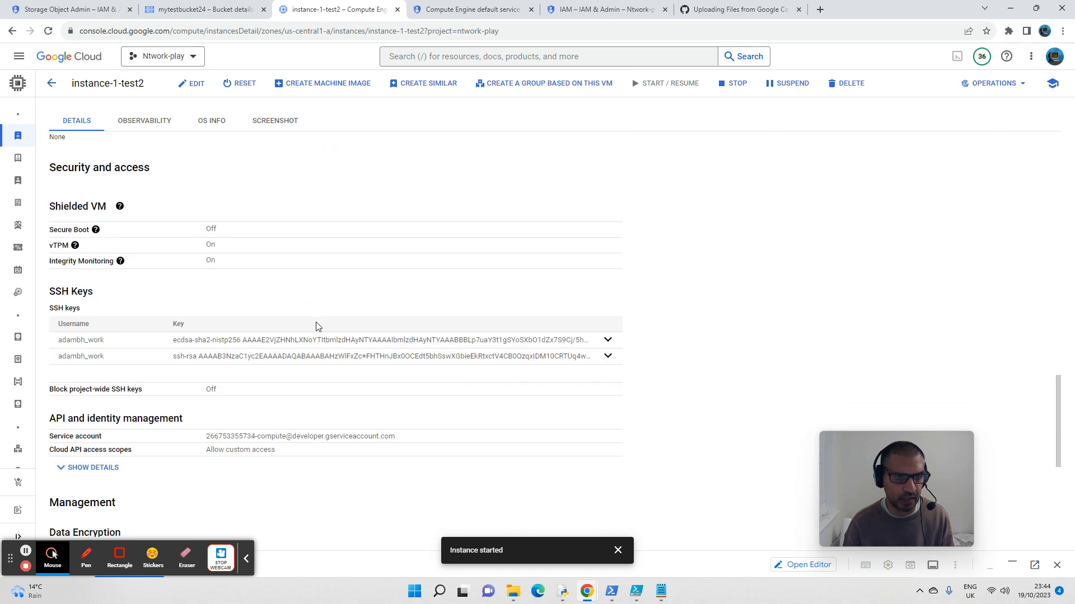
pyautogui.scroll(-2, 317, 327)
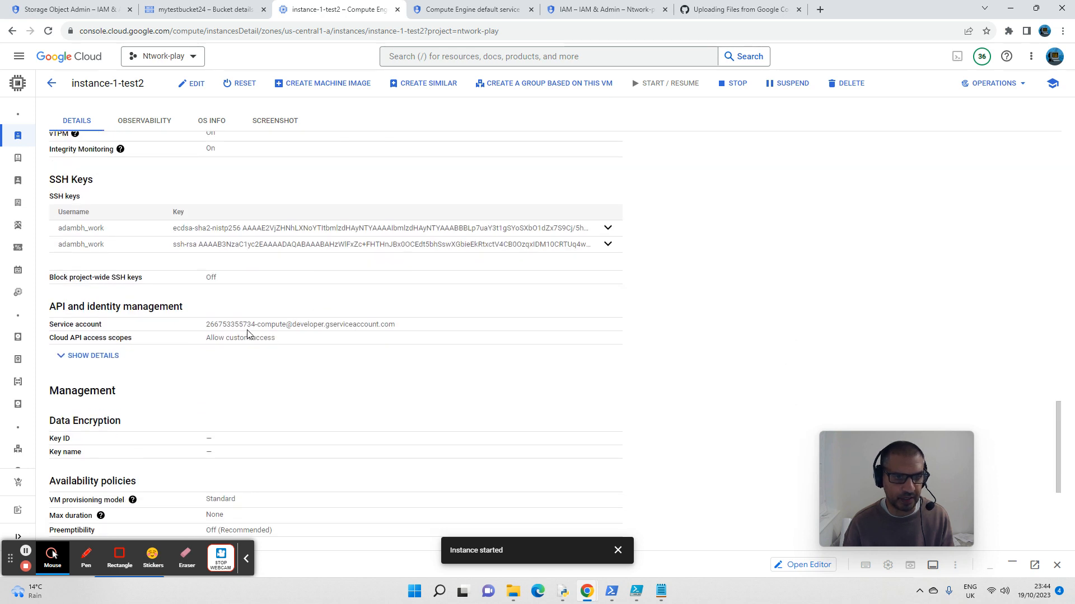
pyautogui.click(661, 591)
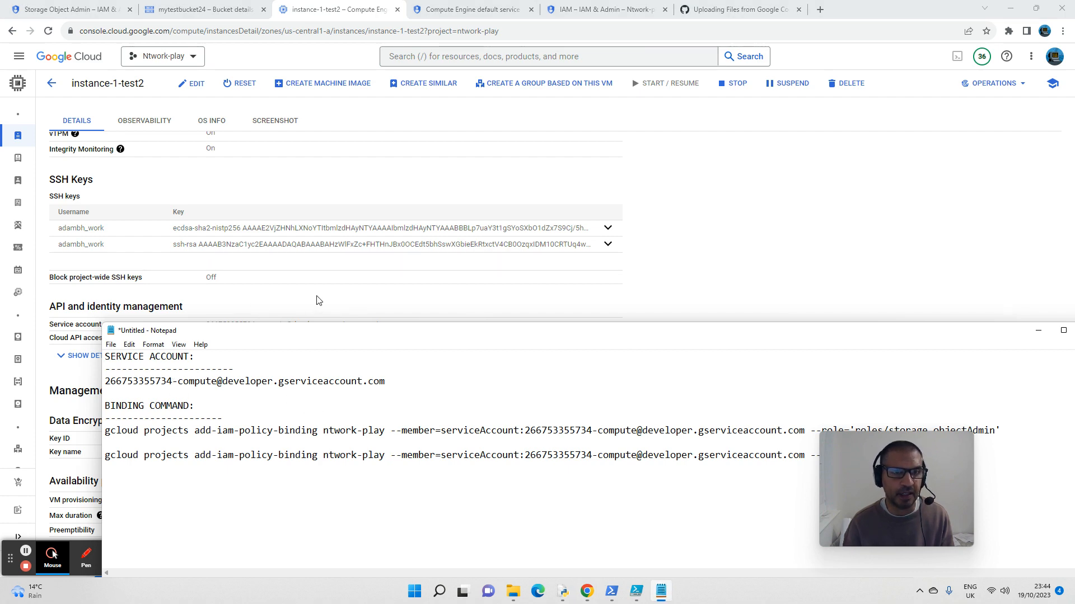
# Step: Start an SSH-in-browser session to instance-1-test2, close the failed connection window, and bring the connected terminal forward
pyautogui.scroll(15, 319, 301)
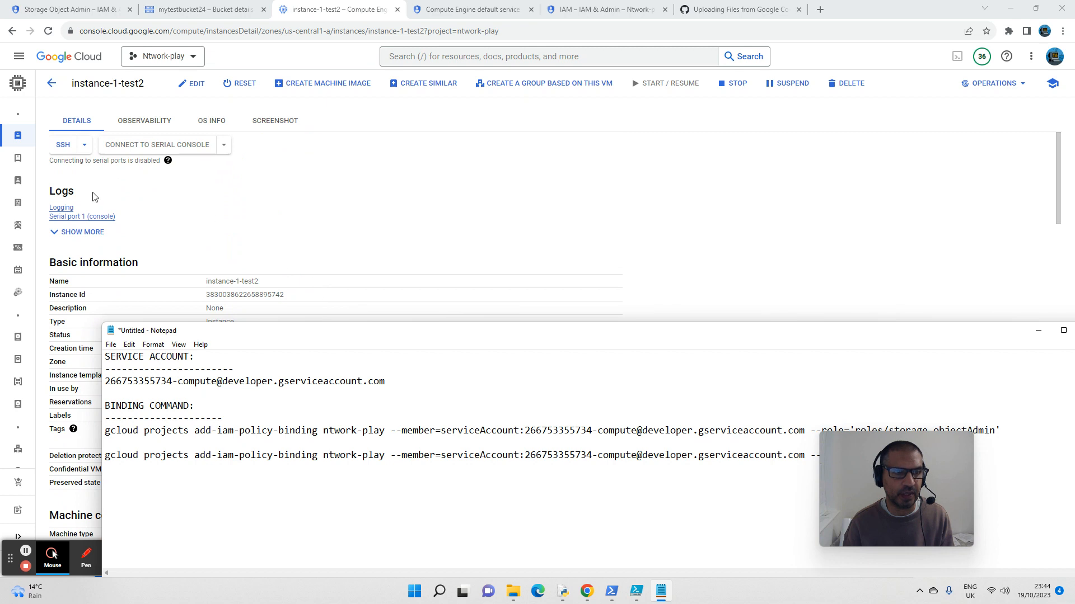
pyautogui.click(63, 147)
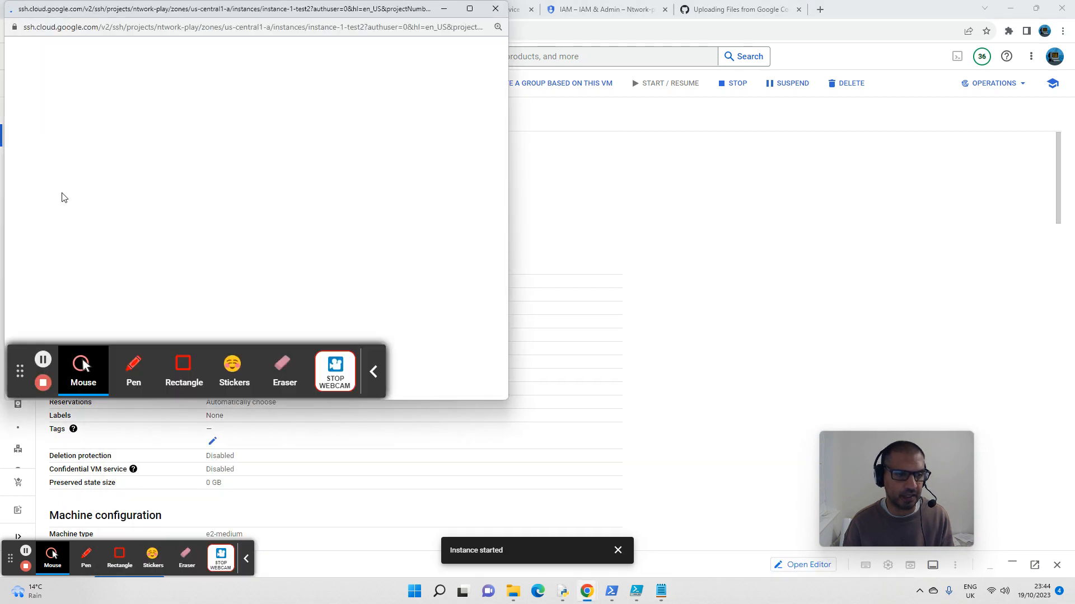
pyautogui.click(26, 551)
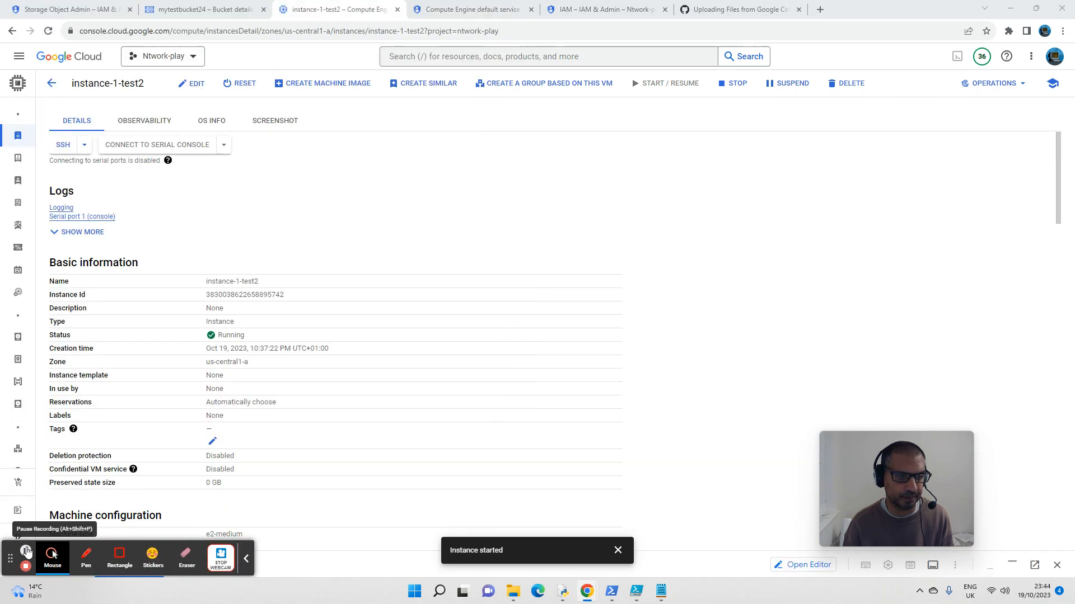
pyautogui.moveTo(587, 597)
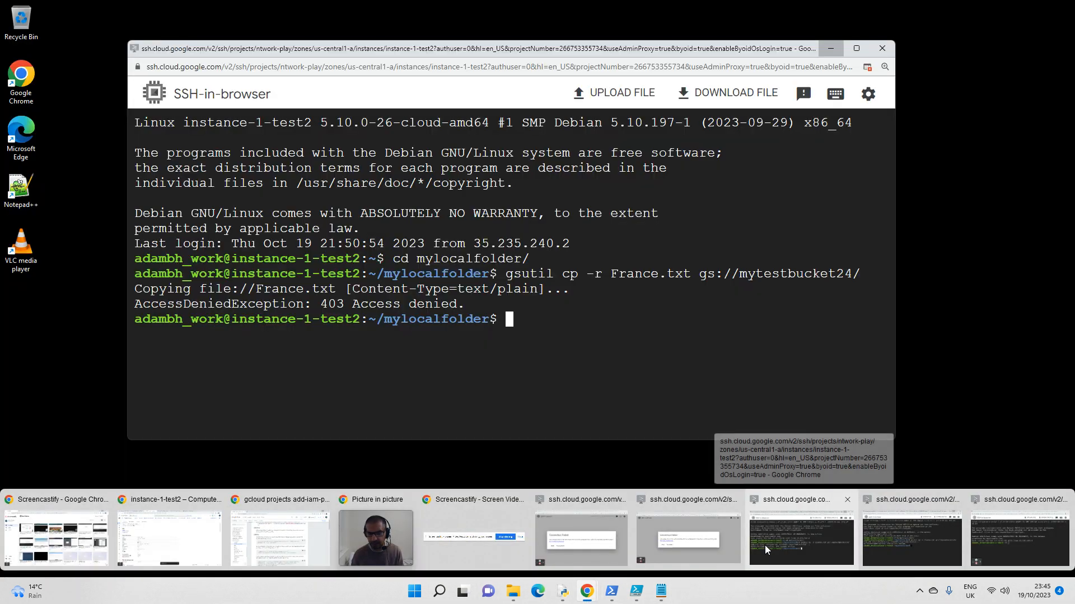
pyautogui.click(765, 545)
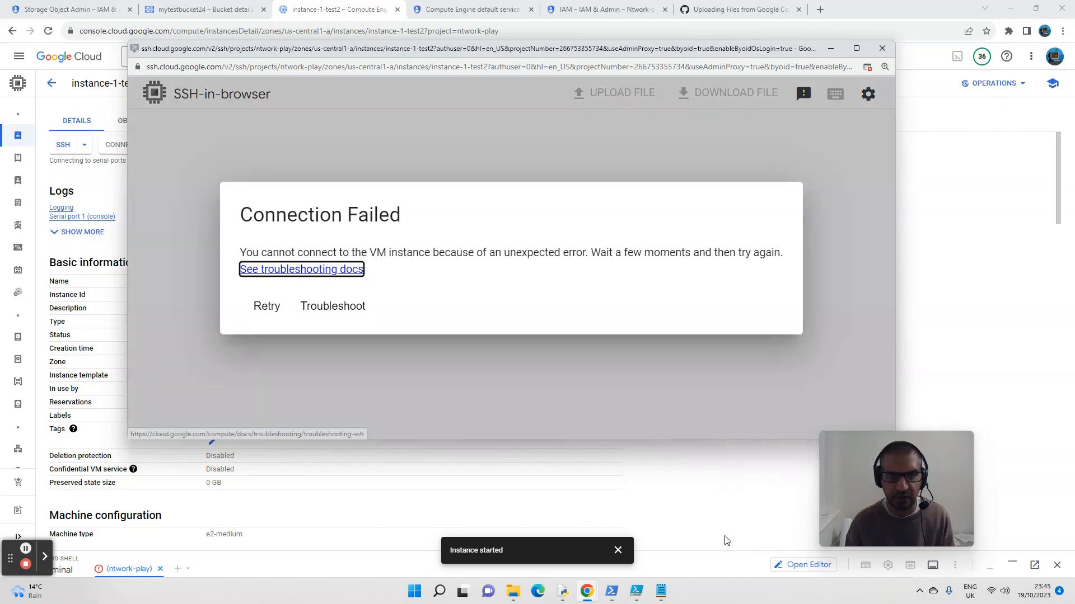
pyautogui.click(882, 48)
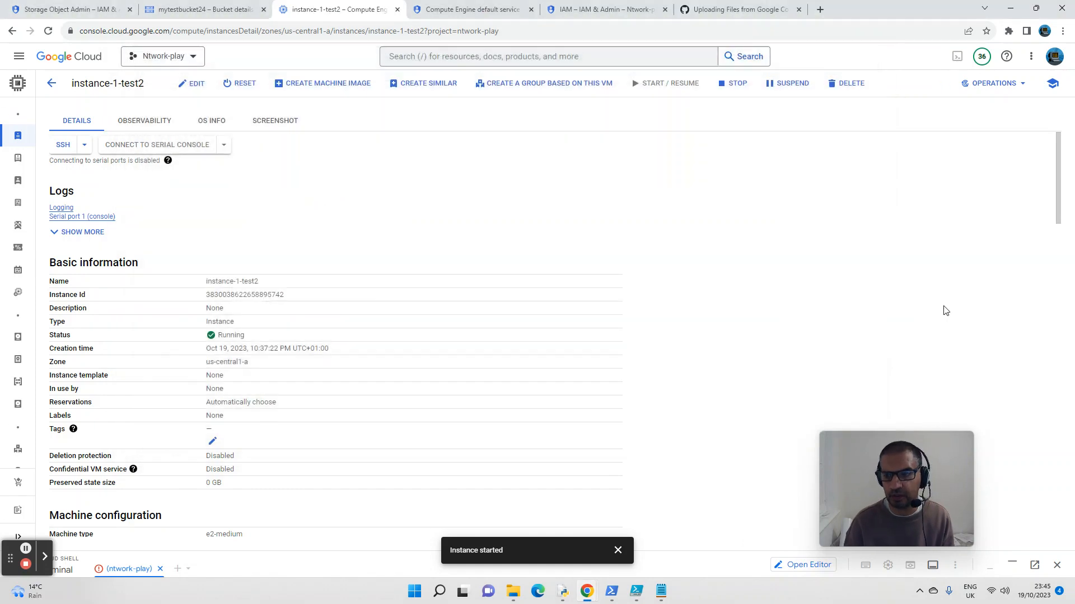
pyautogui.moveTo(587, 592)
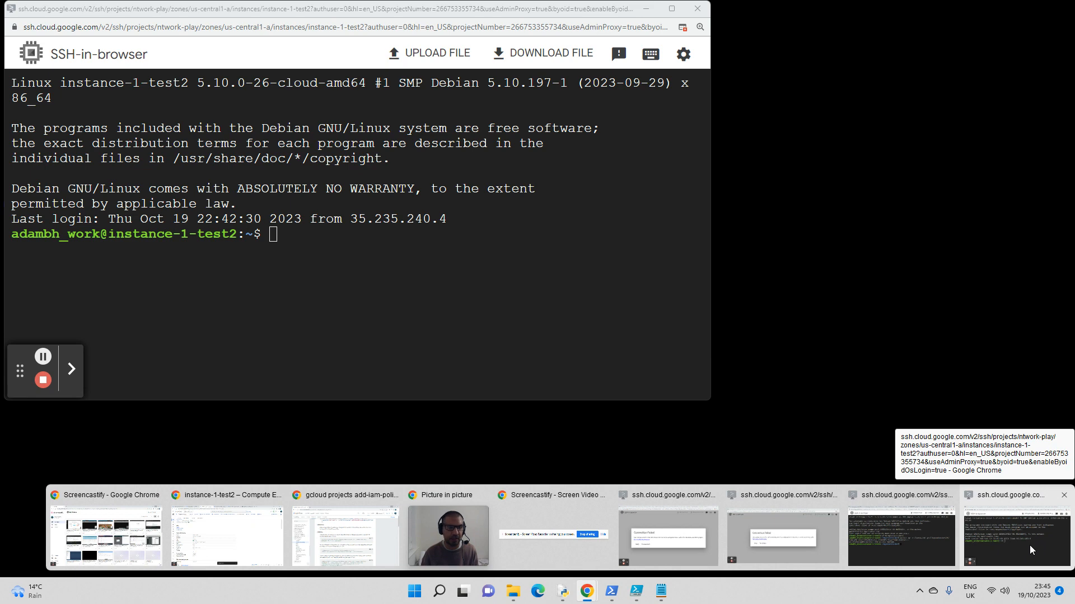
pyautogui.click(1029, 545)
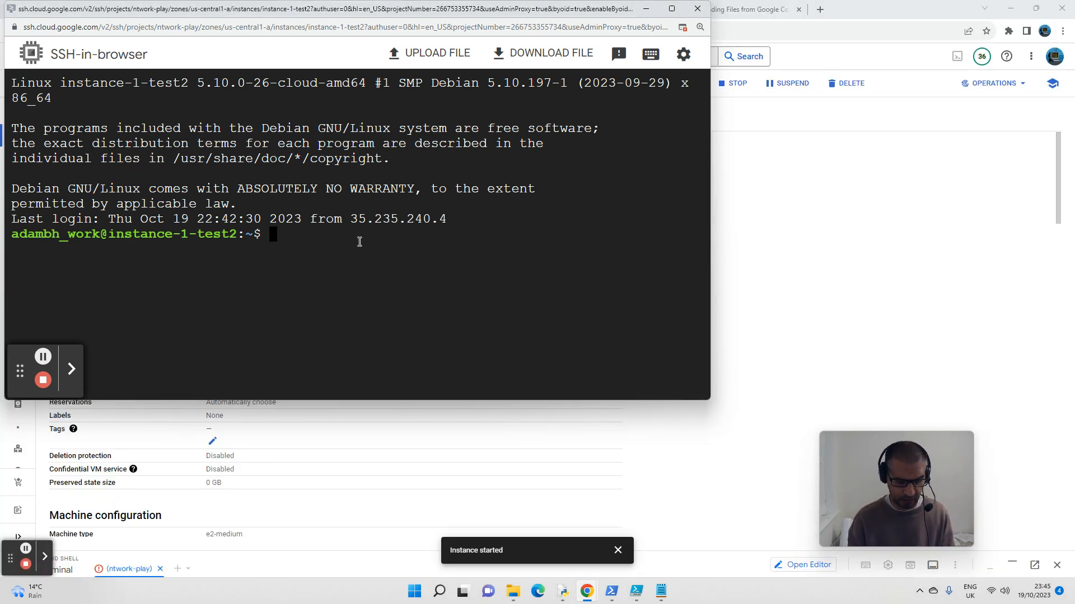
# Step: Clear the terminal screen and list the contents of the VM's home directory
pyautogui.write('dit')
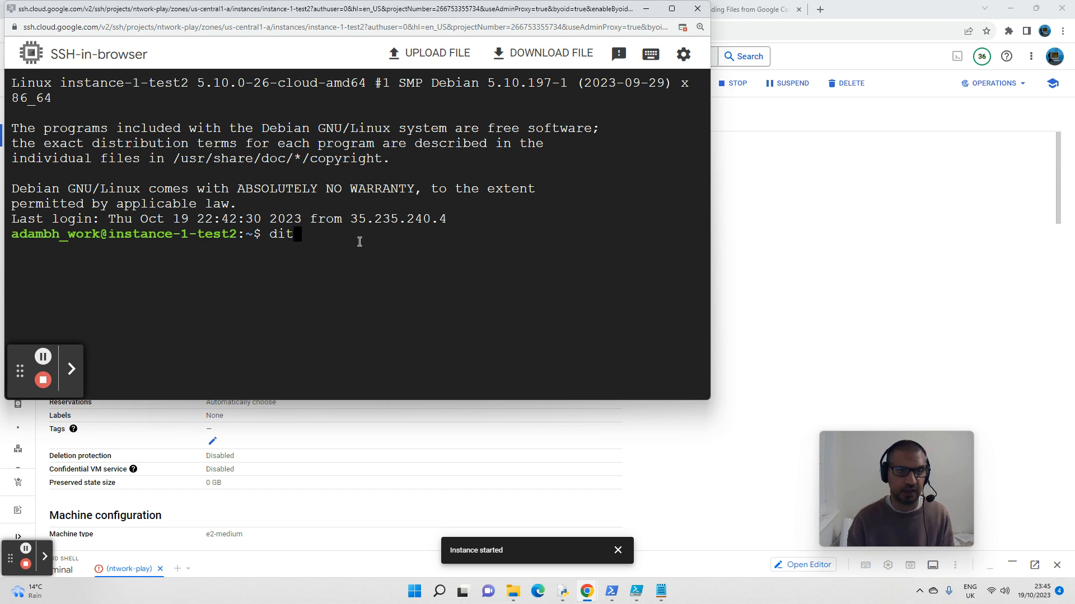
pyautogui.press('Return')
pyautogui.write('r')
pyautogui.press('BackSpace')
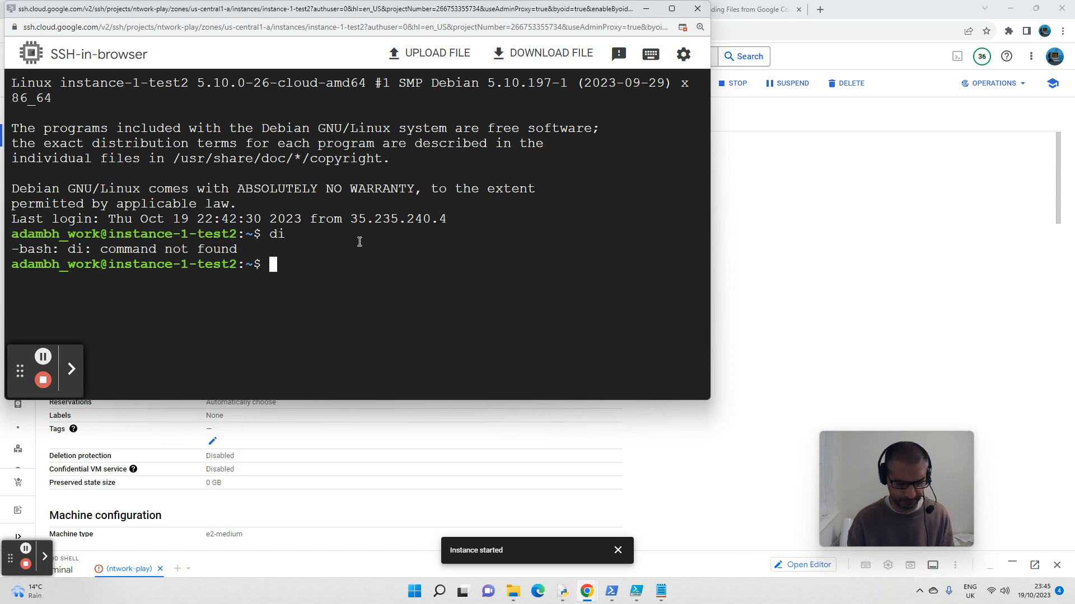
pyautogui.write('clear')
pyautogui.press('Return')
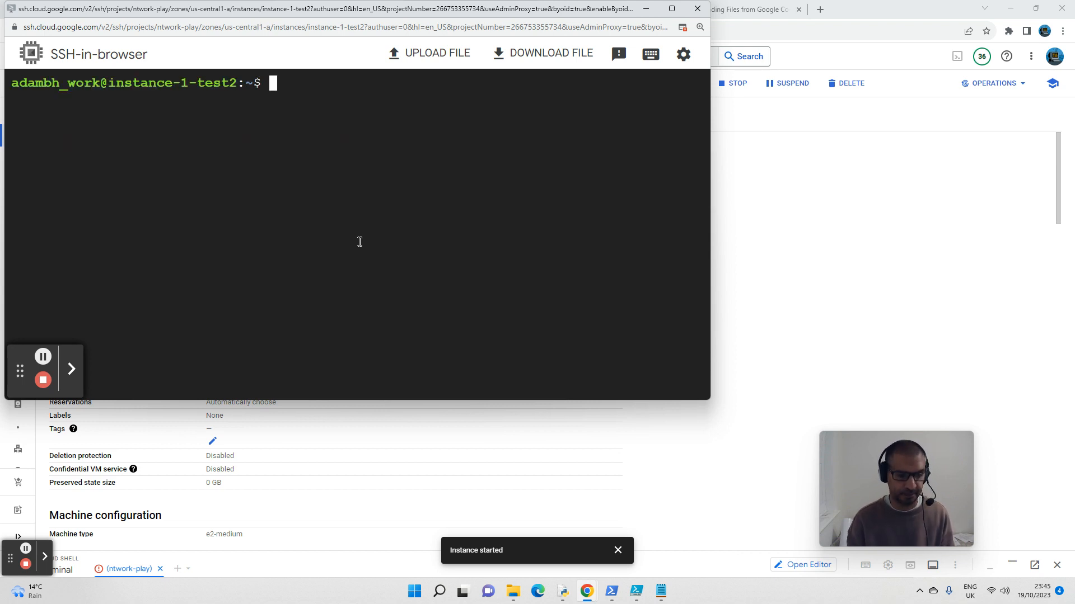
pyautogui.write('dir')
pyautogui.press('Return')
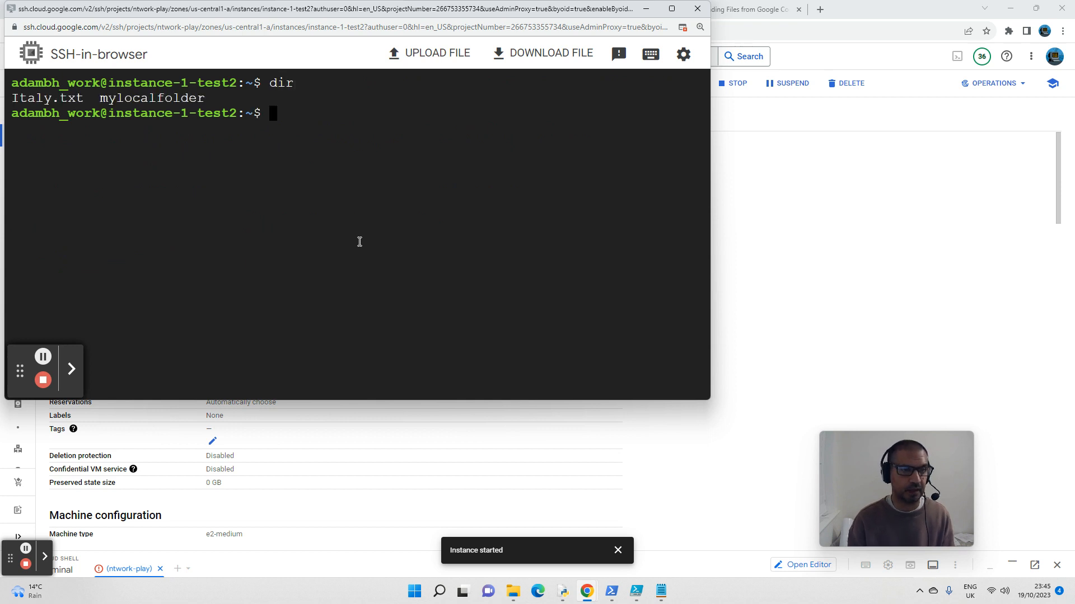
# Step: Change into the mylocalfolder directory and list its files with dir
pyautogui.write('cd myl')
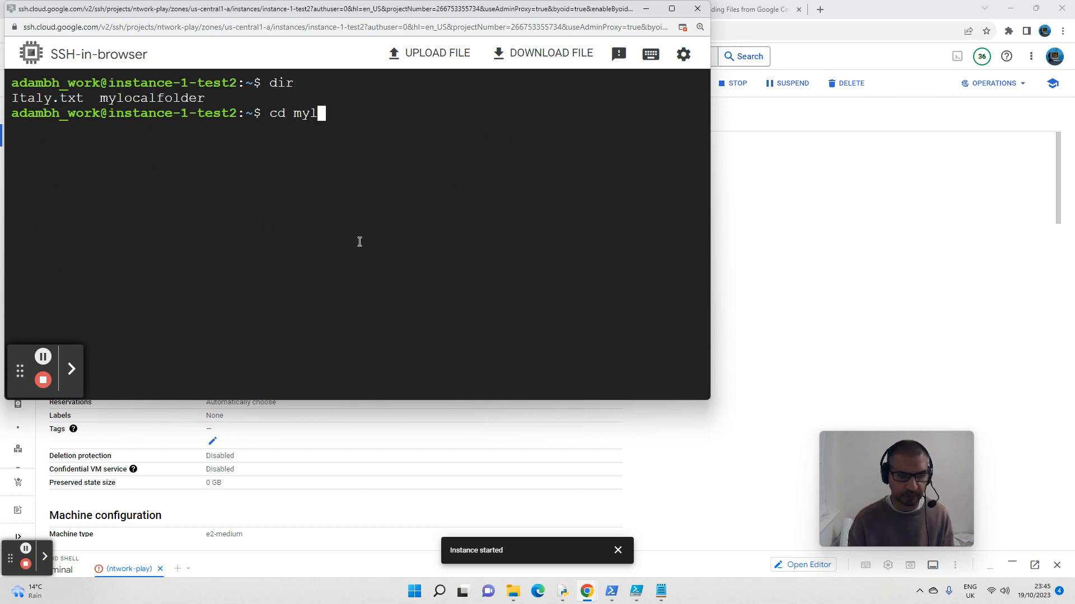
pyautogui.press('Tab')
pyautogui.press('Return')
pyautogui.write('dir')
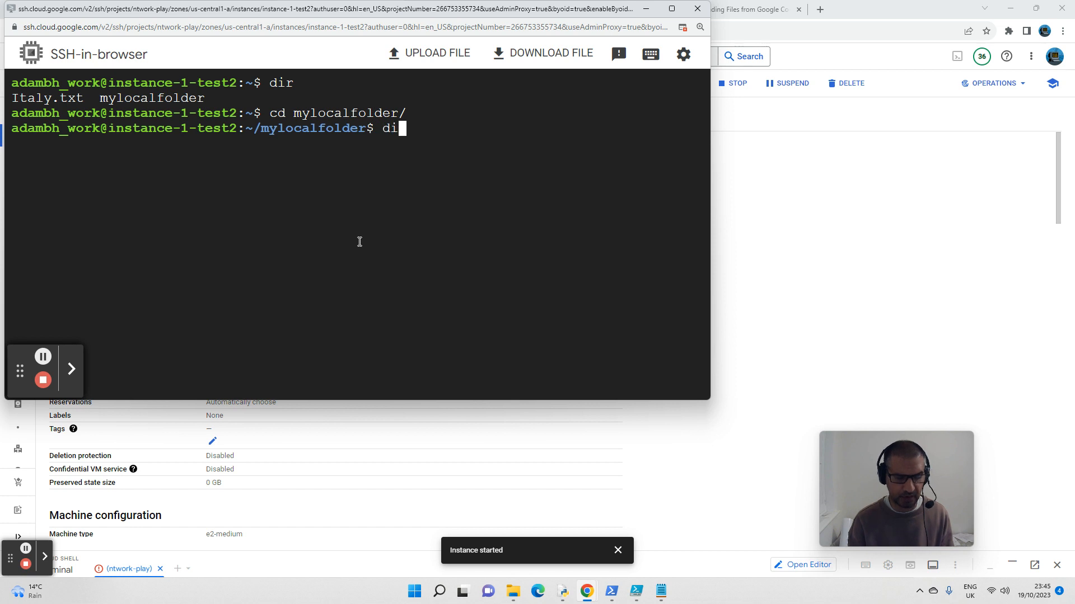
pyautogui.press('Return')
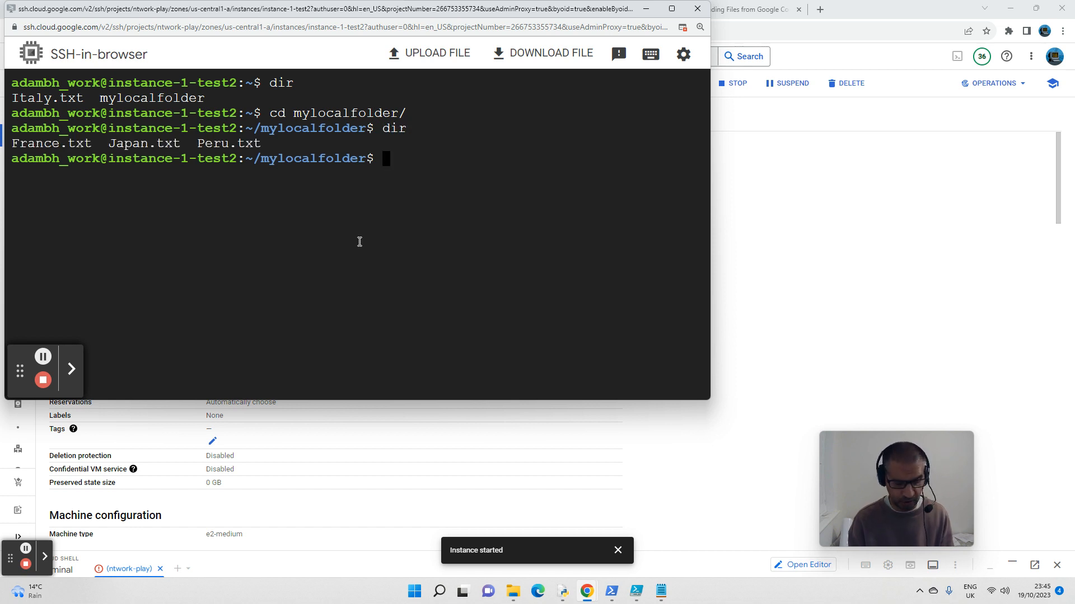
# Step: Copy France.txt from the current folder to gs://mytestbucket24/ using gsutil cp -r
pyautogui.write('gsuti;')
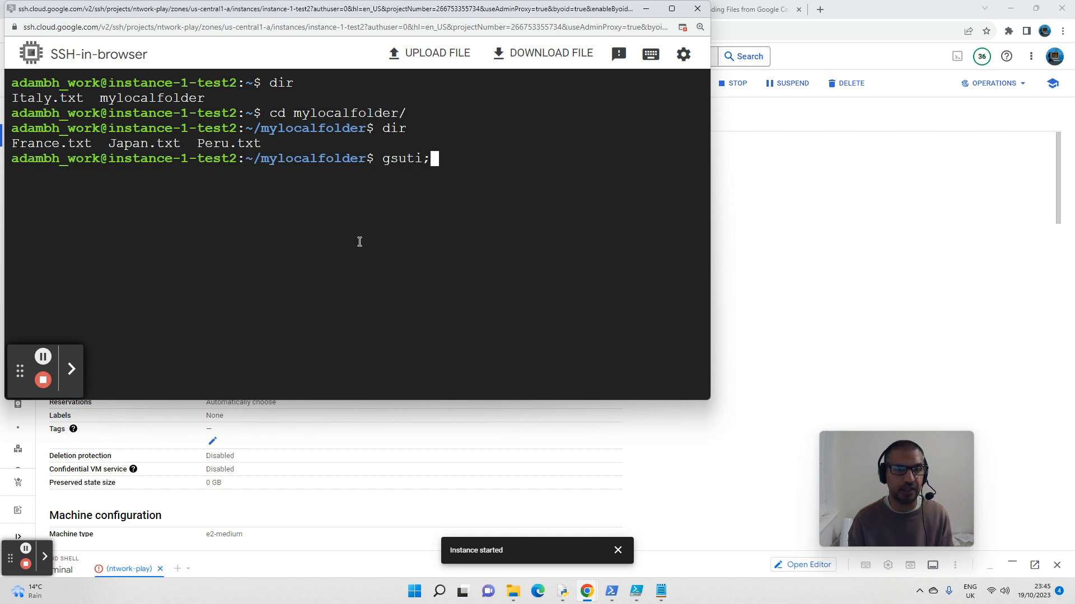
pyautogui.press('BackSpace')
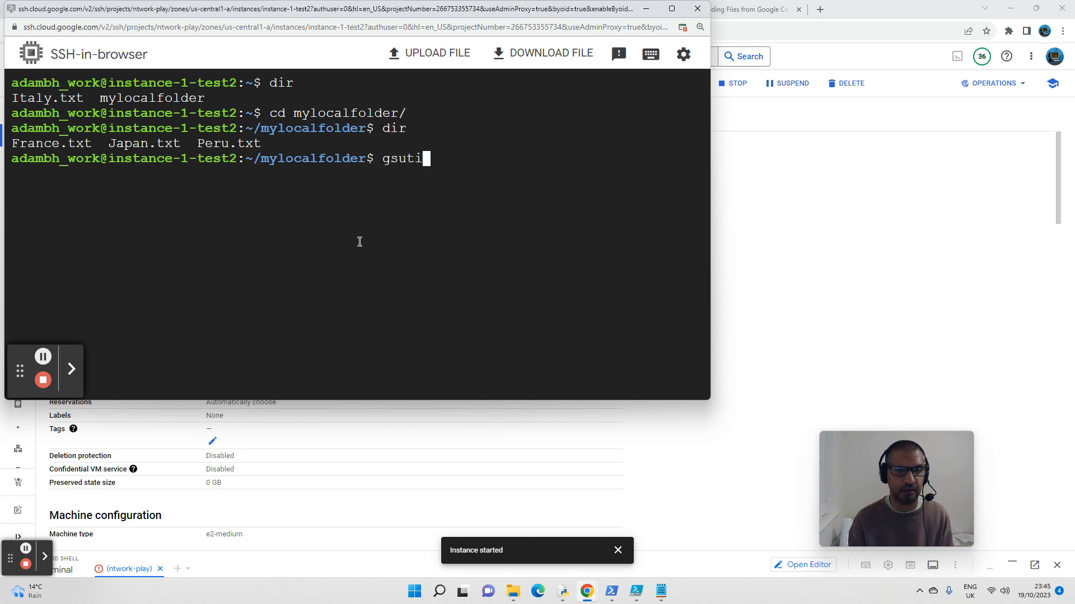
pyautogui.write('l cp -r ')
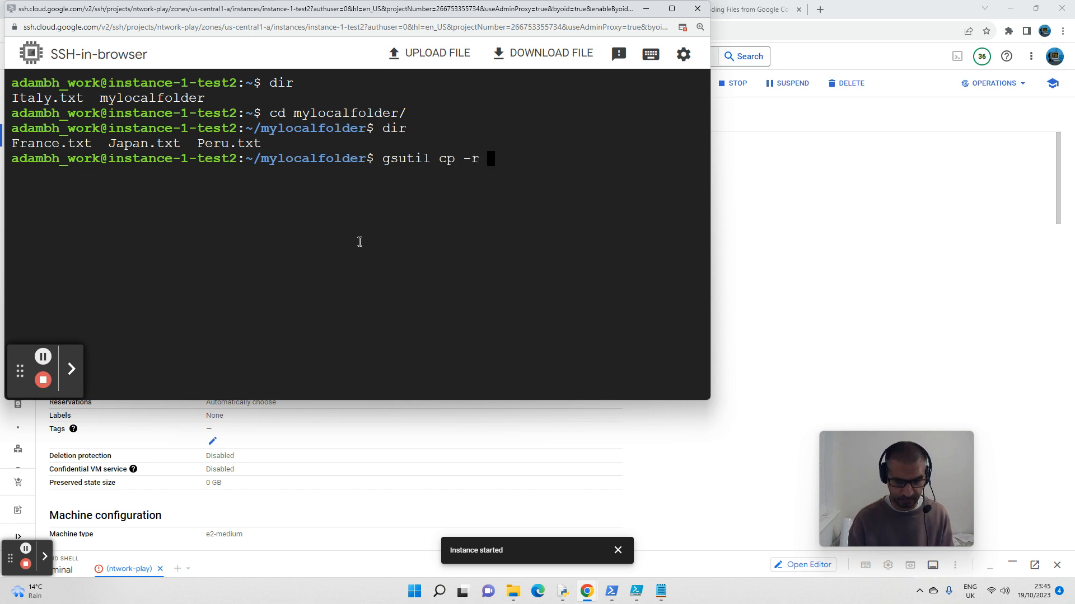
pyautogui.write('Fran')
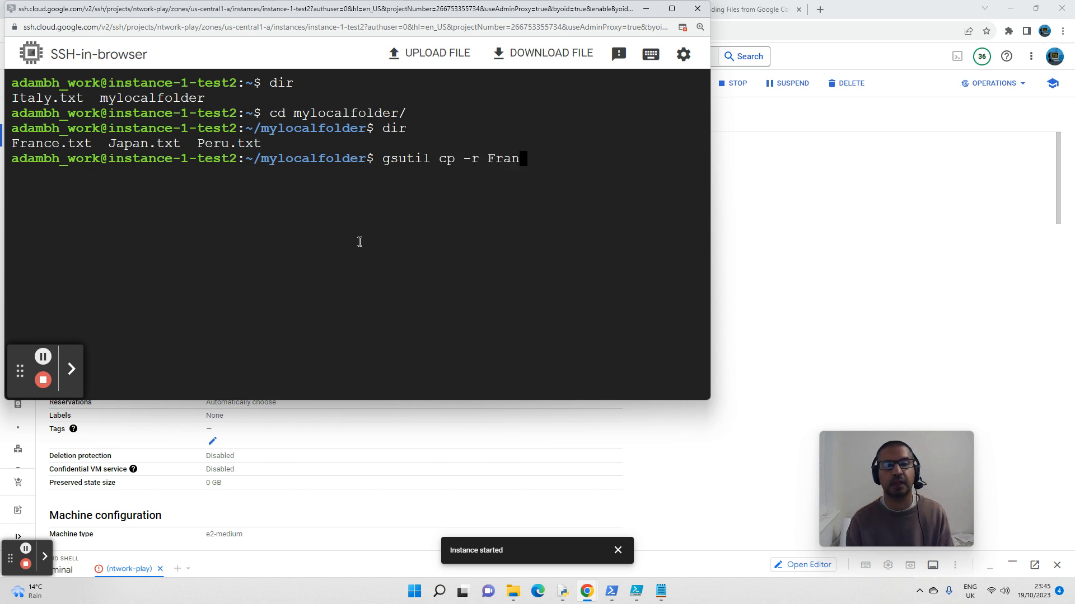
pyautogui.press('Tab')
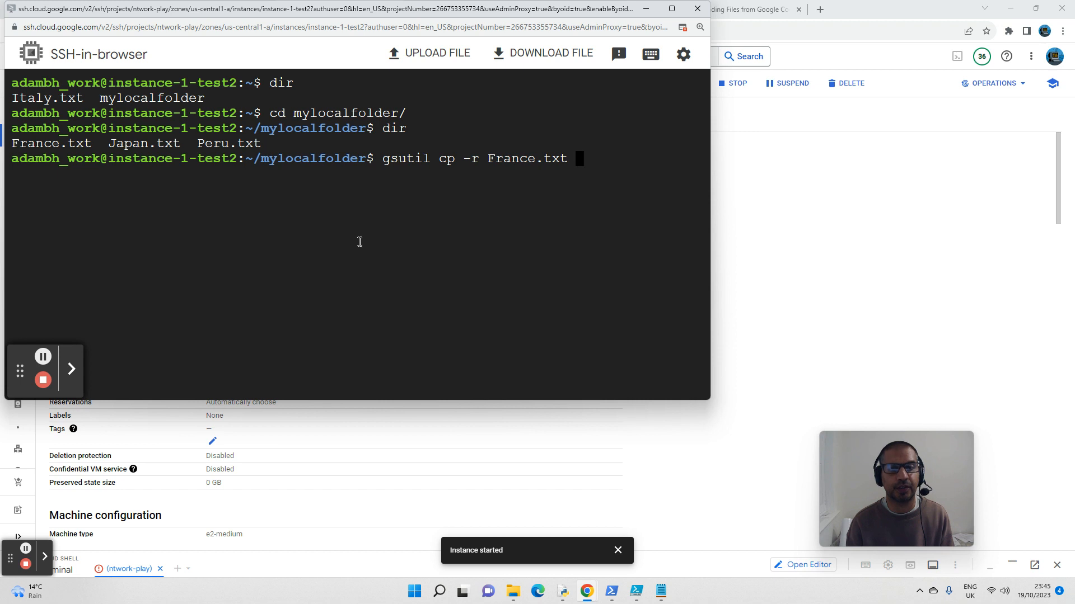
pyautogui.write('gs')
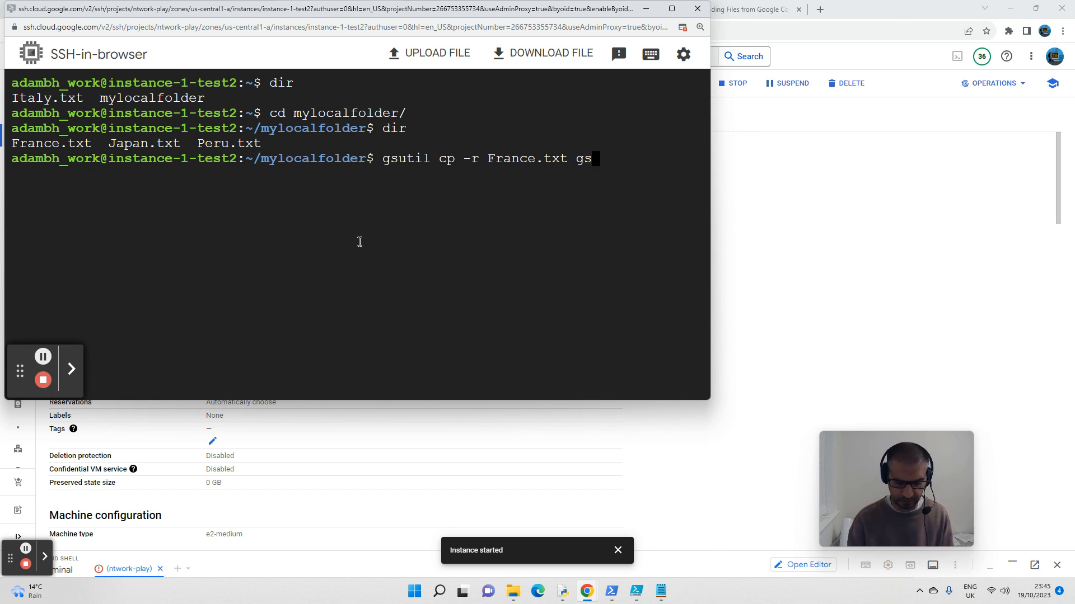
pyautogui.write('://my')
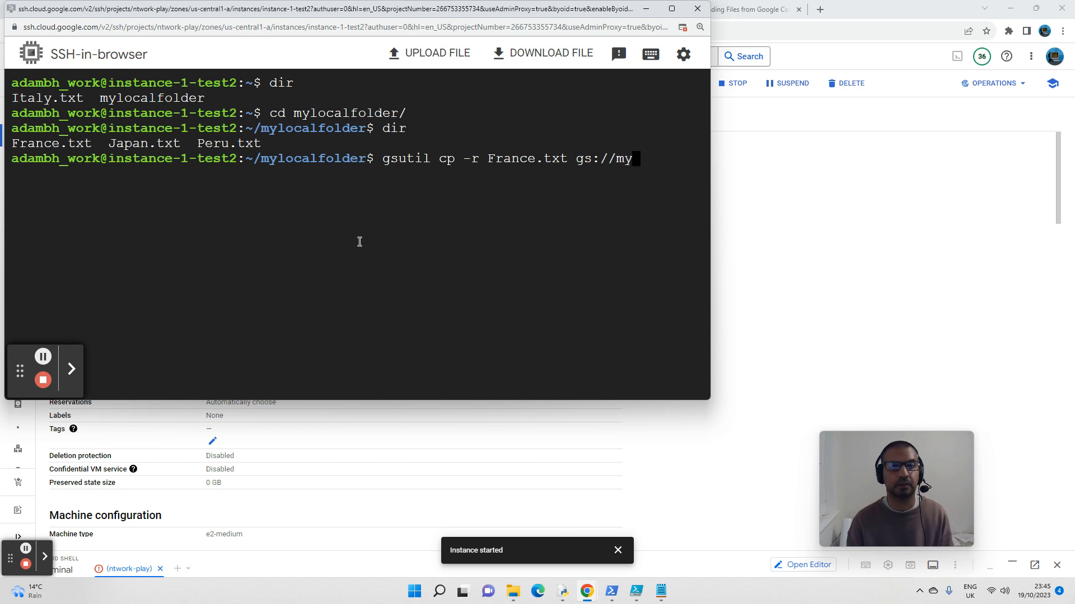
pyautogui.press('Tab')
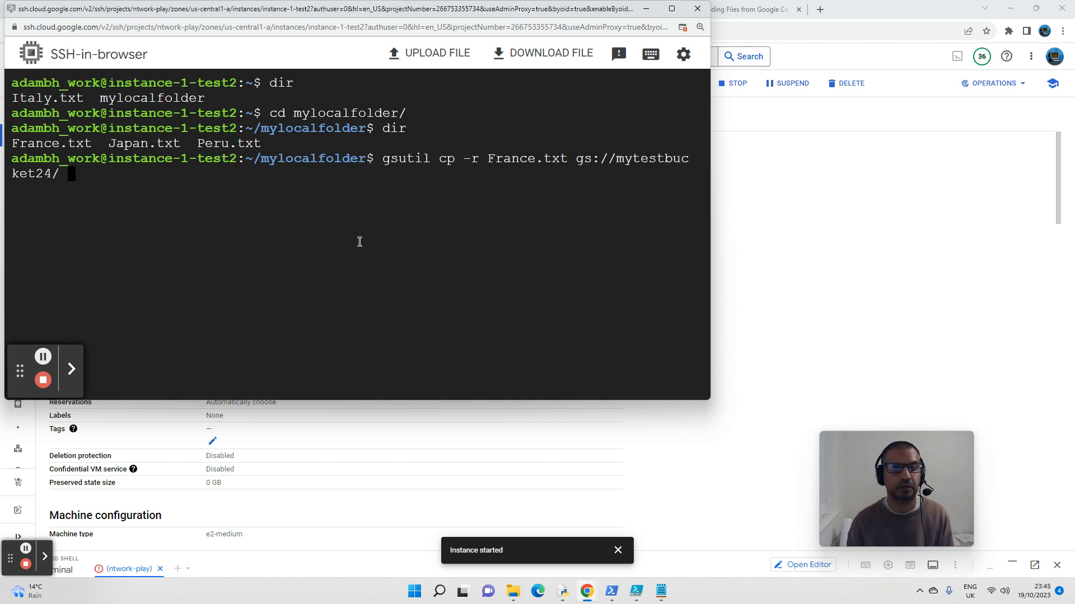
pyautogui.press('Return')
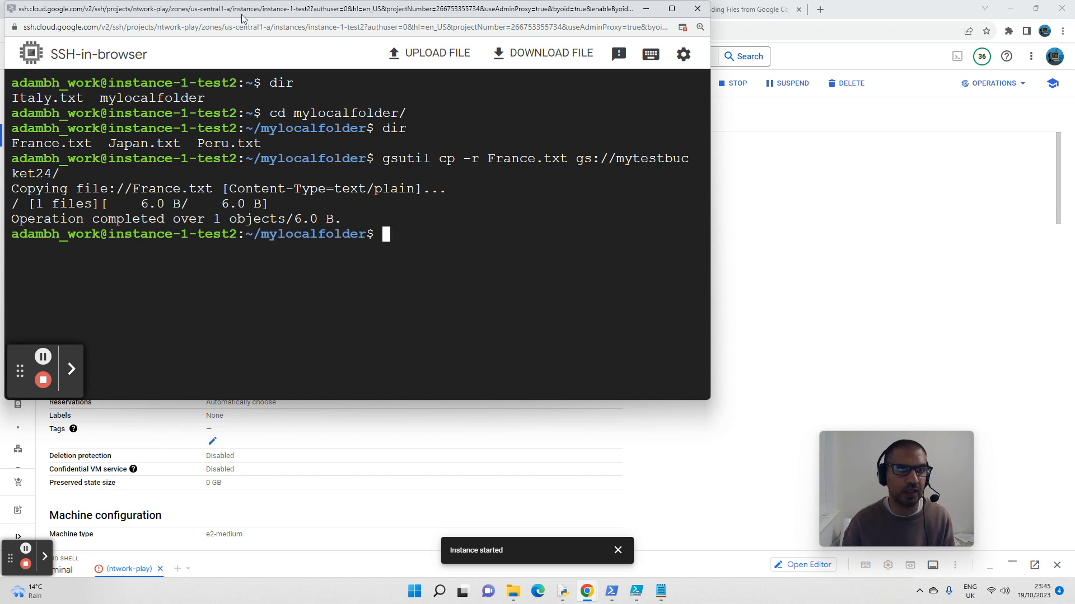
# Step: List the contents of gs://mytestbucket24/ with gsutil ls, and refresh the object list on the mytestbucket24 bucket details page
pyautogui.click(409, 234)
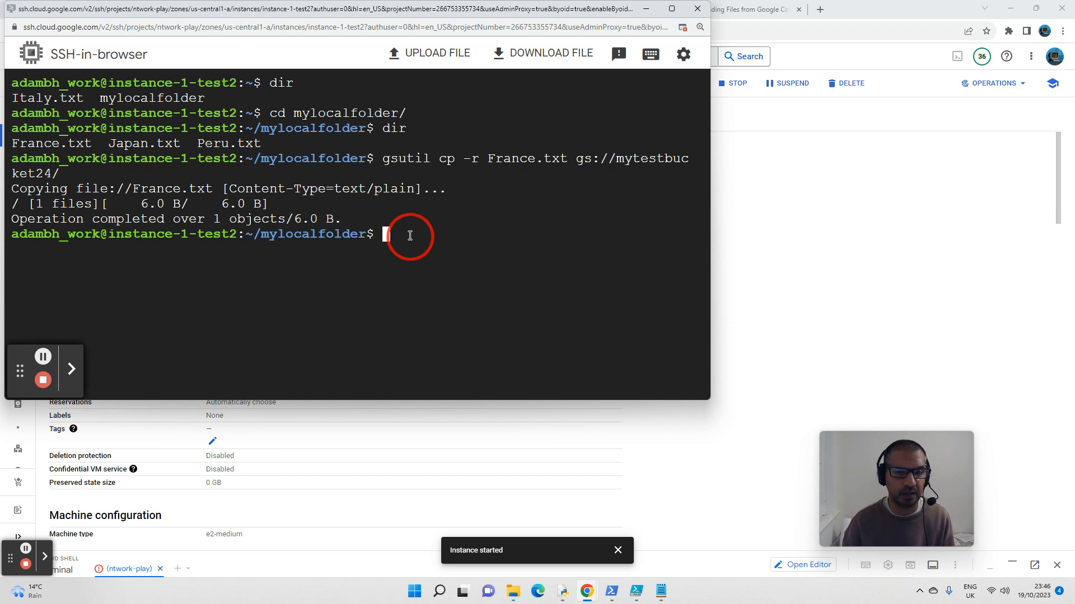
pyautogui.click(410, 234)
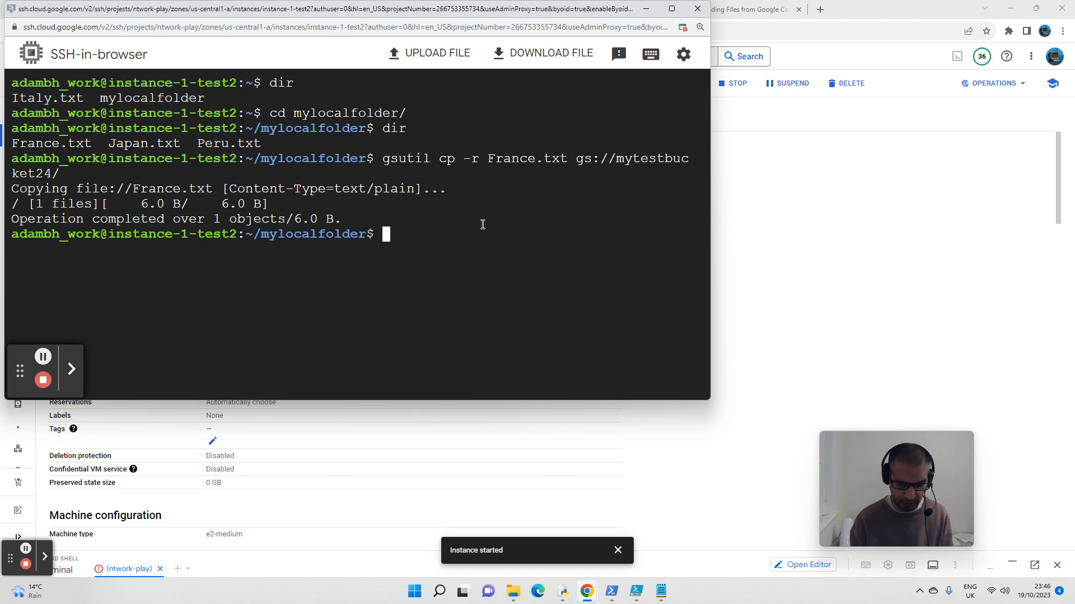
pyautogui.write('gsutil ')
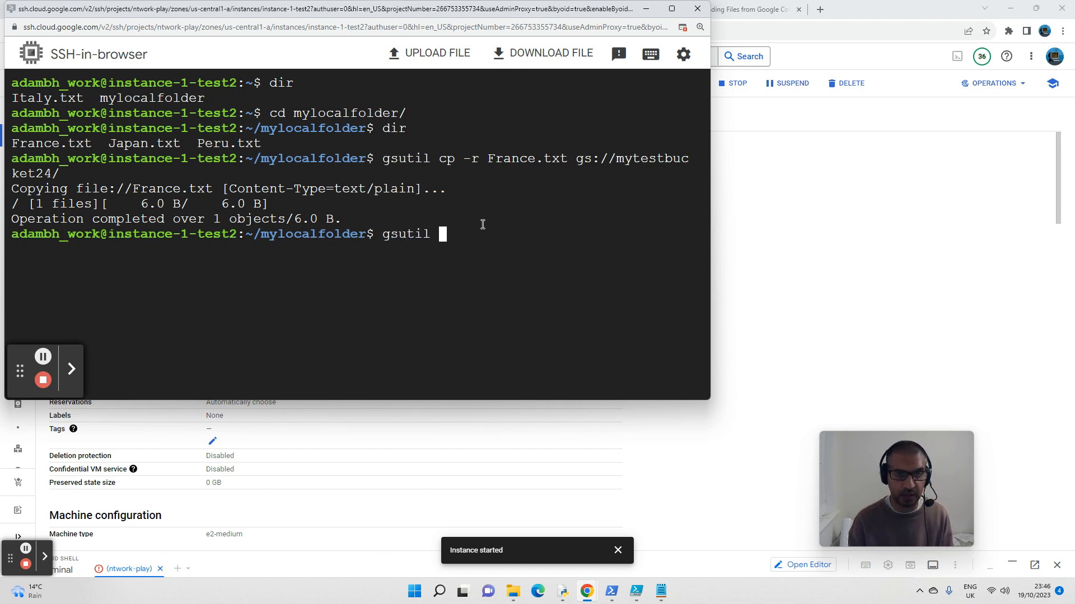
pyautogui.write('ls')
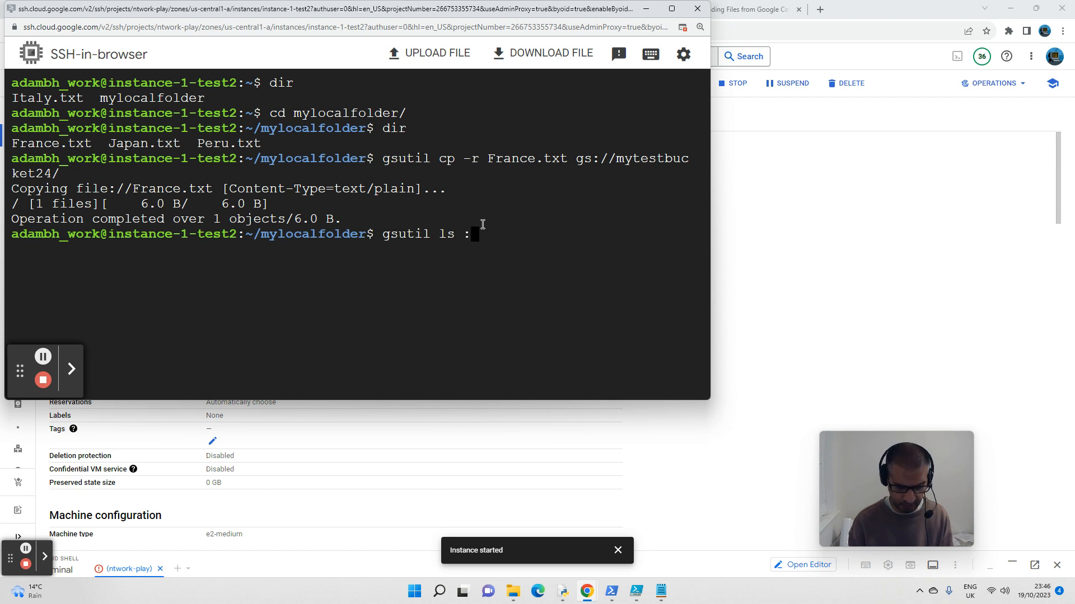
pyautogui.write(' gs')
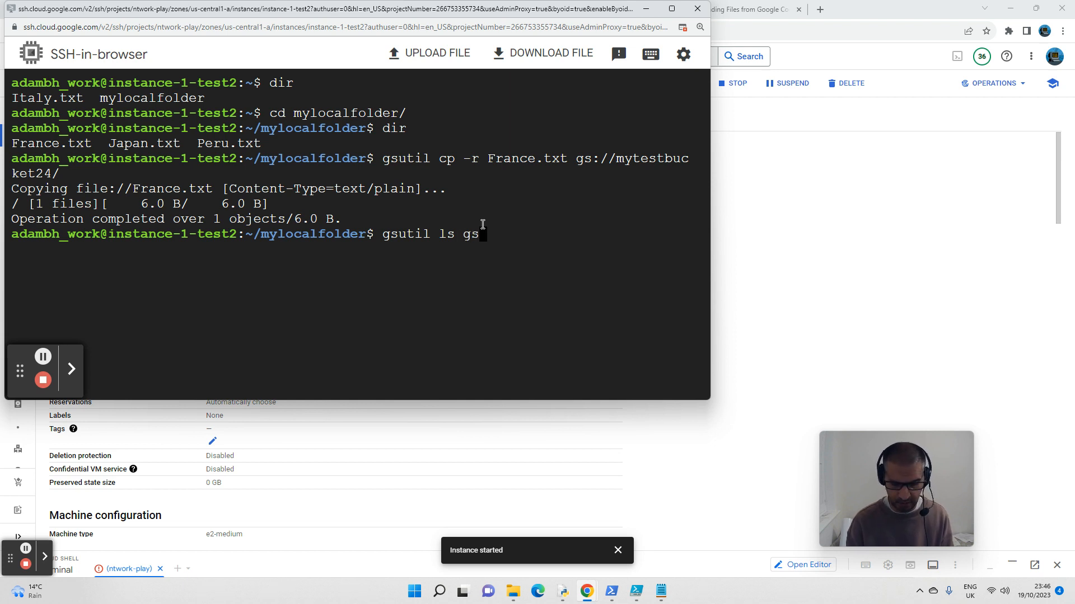
pyautogui.write('://')
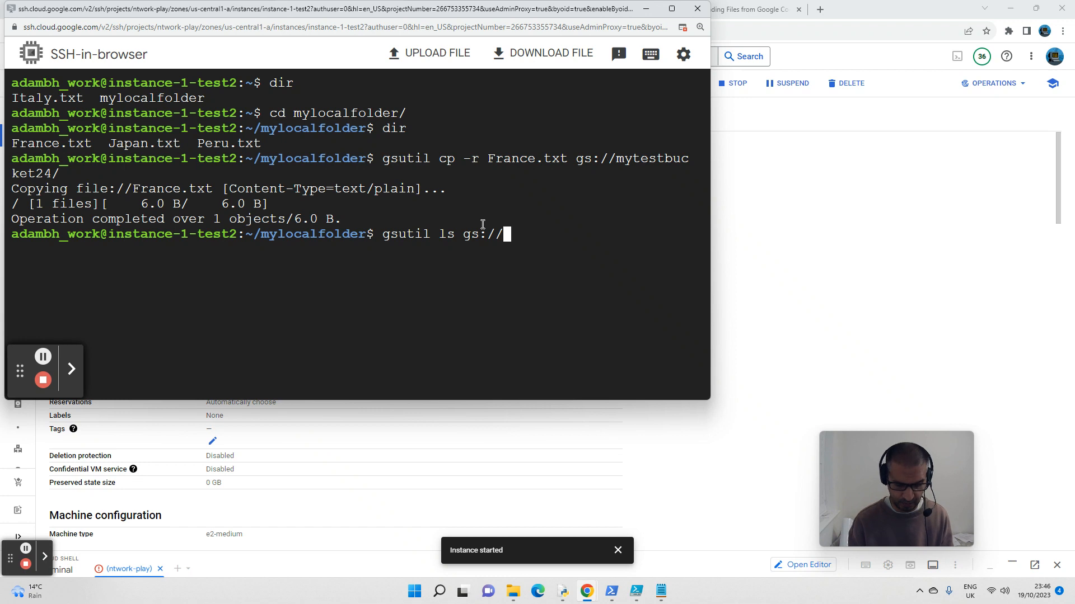
pyautogui.write('myt')
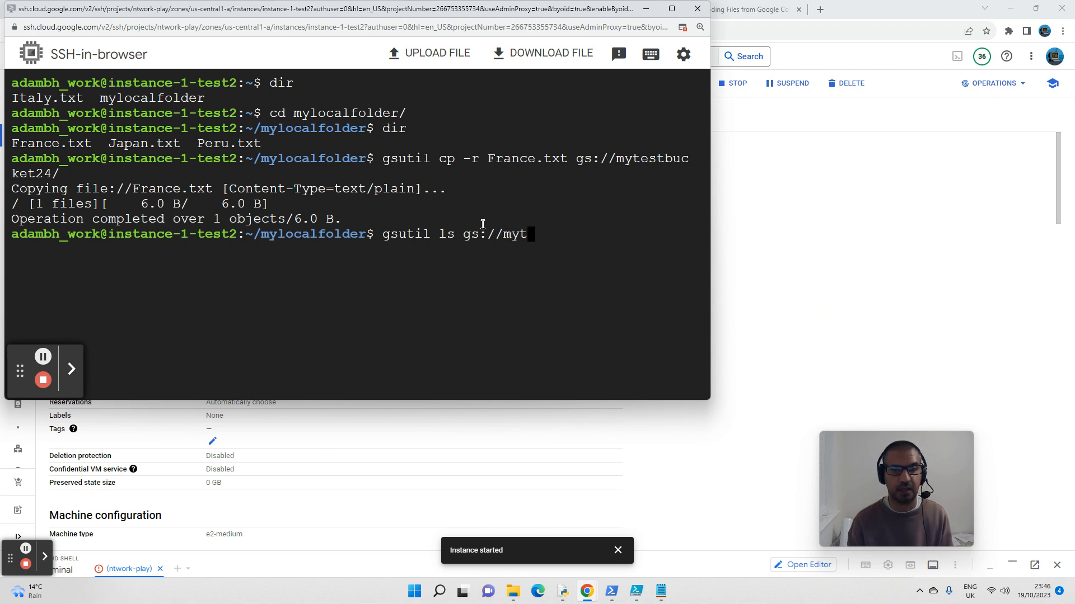
pyautogui.press('Tab')
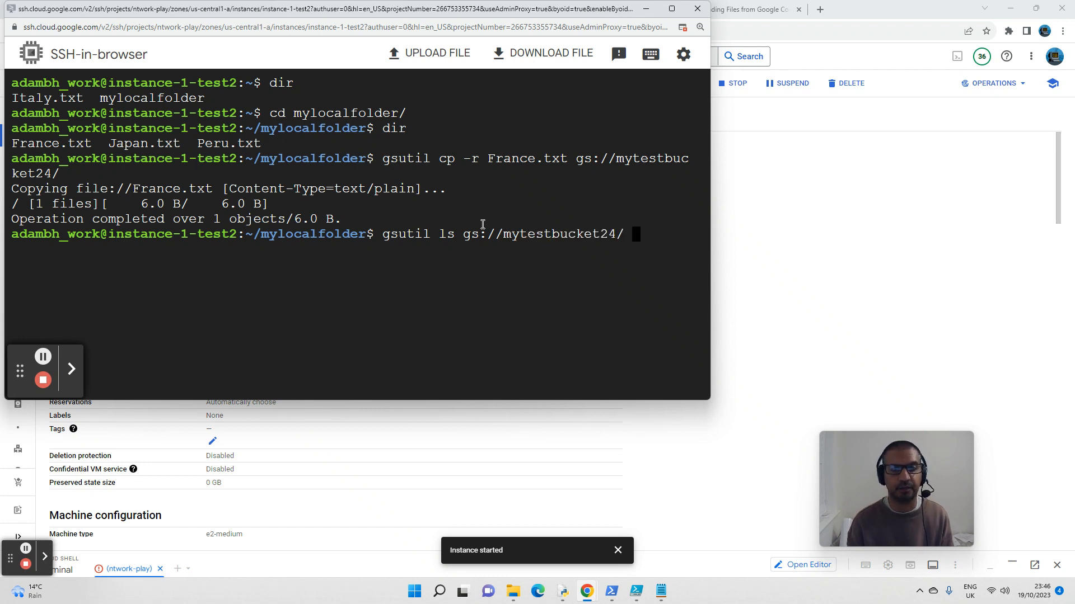
pyautogui.press('BackSpace')
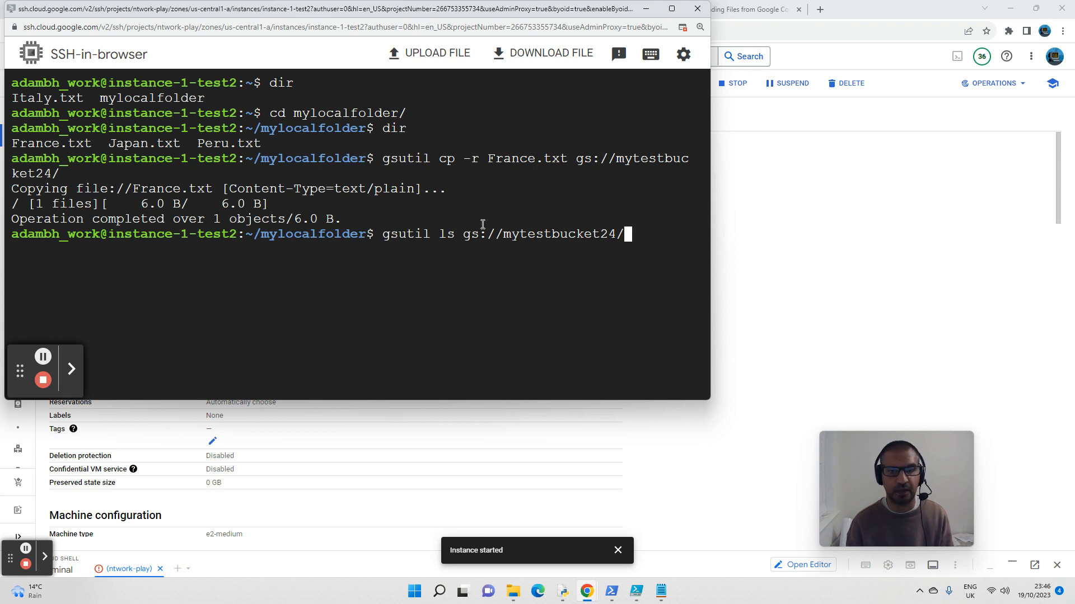
pyautogui.press('Return')
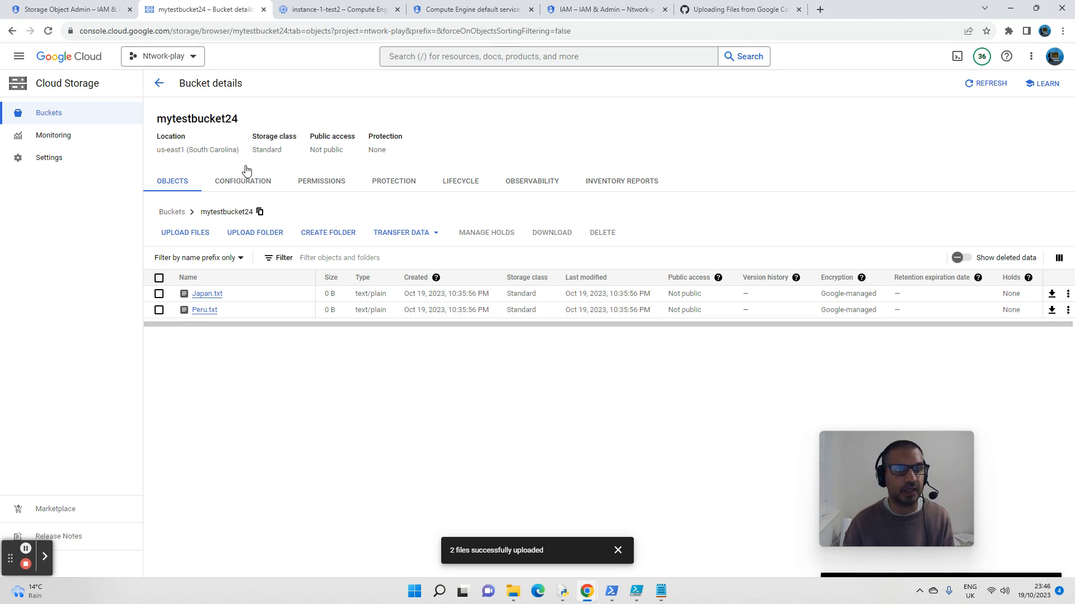
pyautogui.click(986, 83)
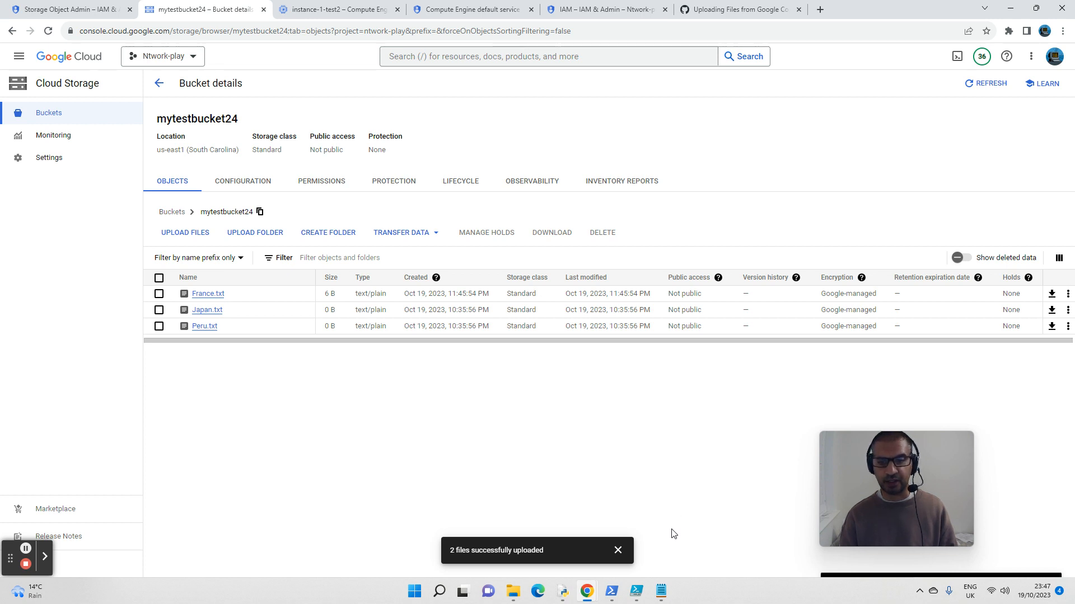
# Step: Switch to the untitled Notepad notes, move the window fully into view and highlight the service account line
pyautogui.moveTo(661, 588)
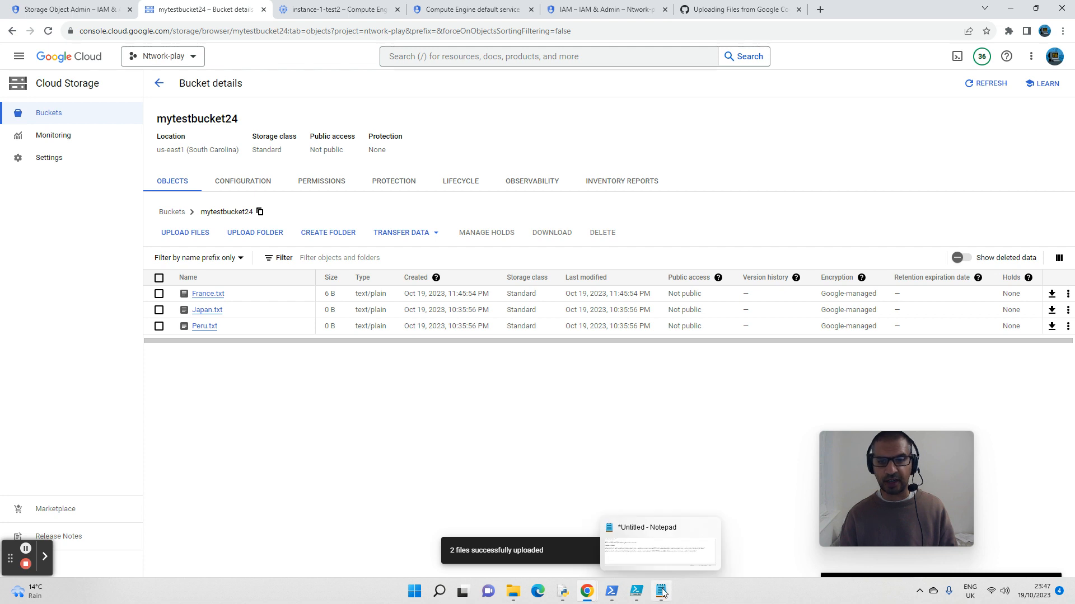
pyautogui.click(661, 592)
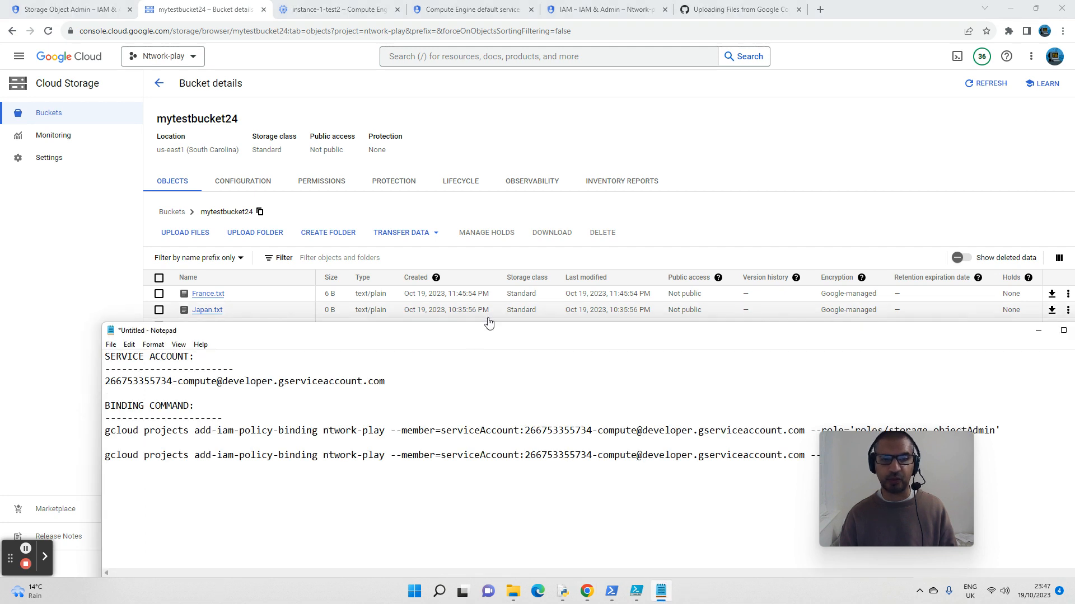
pyautogui.moveTo(503, 334); pyautogui.dragTo(474, 176)
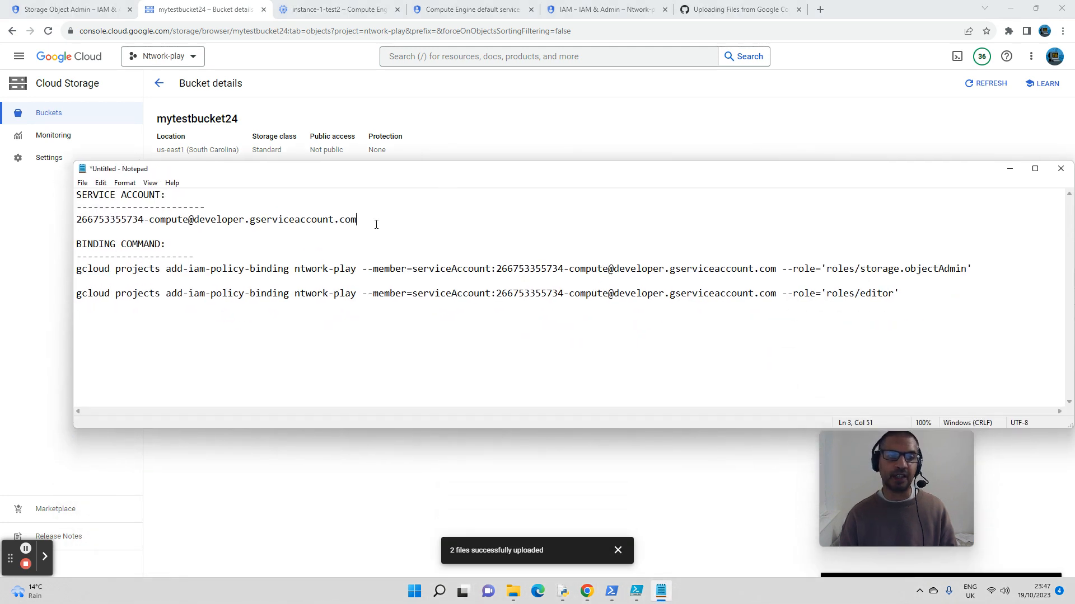
pyautogui.moveTo(377, 224); pyautogui.dragTo(72, 225)
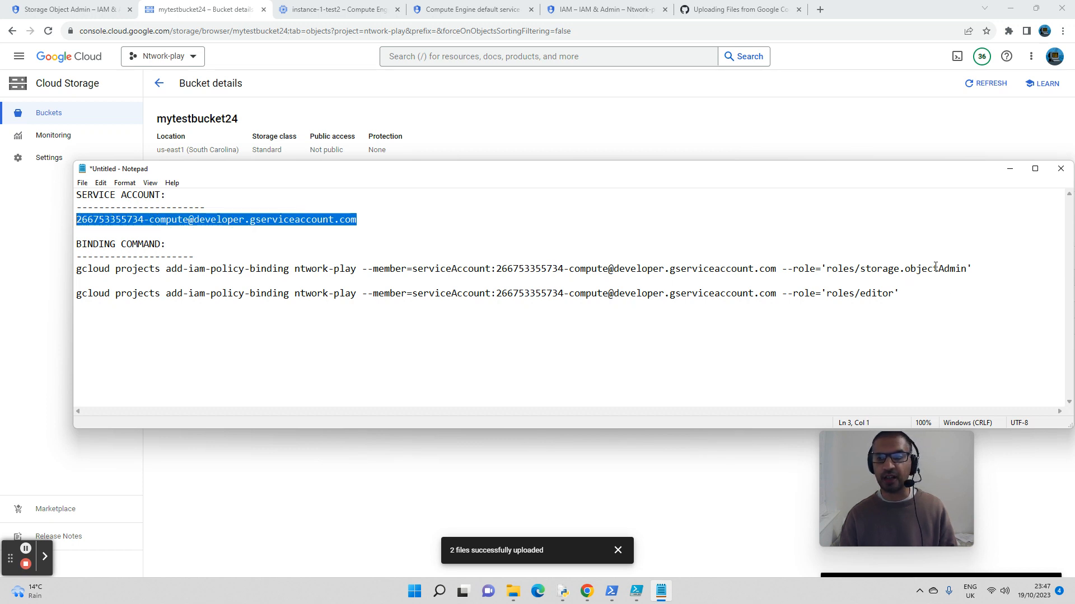
# Step: Review the two gcloud add-iam-policy-binding commands for the roles/storage.objectAdmin and roles/editor roles in the notes
pyautogui.moveTo(976, 266); pyautogui.dragTo(919, 270)
pyautogui.moveTo(722, 272); pyautogui.dragTo(149, 269)
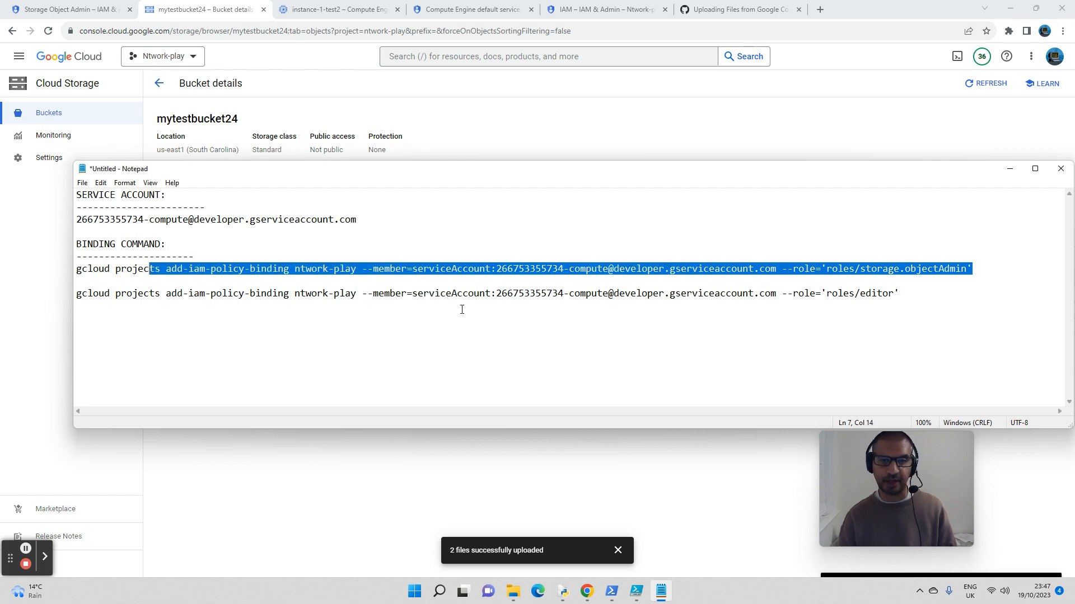
pyautogui.click(460, 291)
pyautogui.moveTo(926, 300); pyautogui.dragTo(373, 297)
pyautogui.click(671, 344)
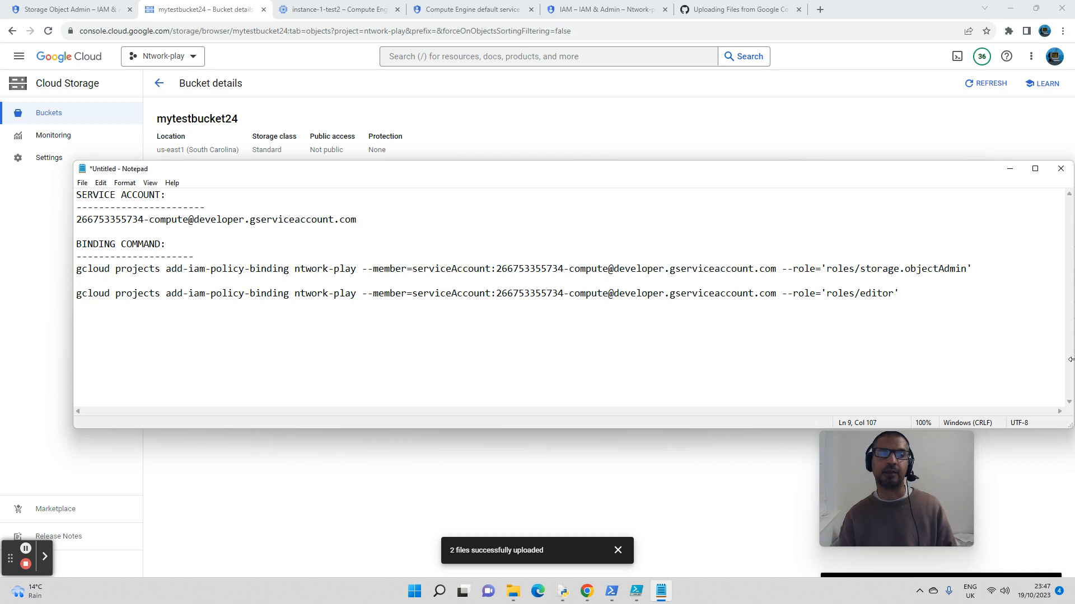